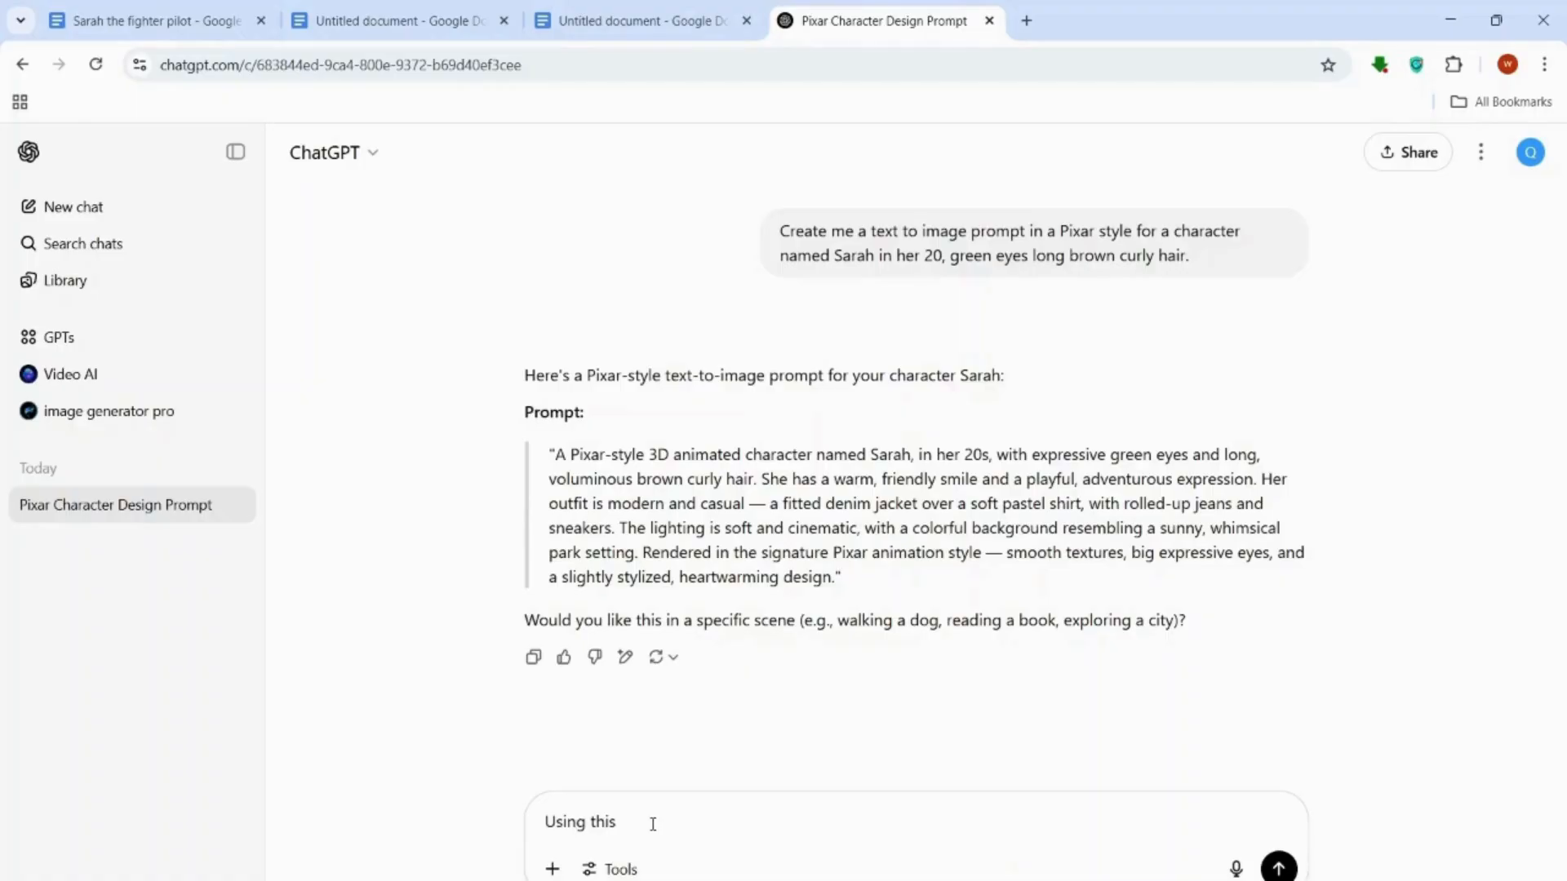
# Step: Ask ChatGPT to use the same prompt to create one more reference of Sarah in her fighter pilot uniform
pyautogui.write('same prompt create me ')
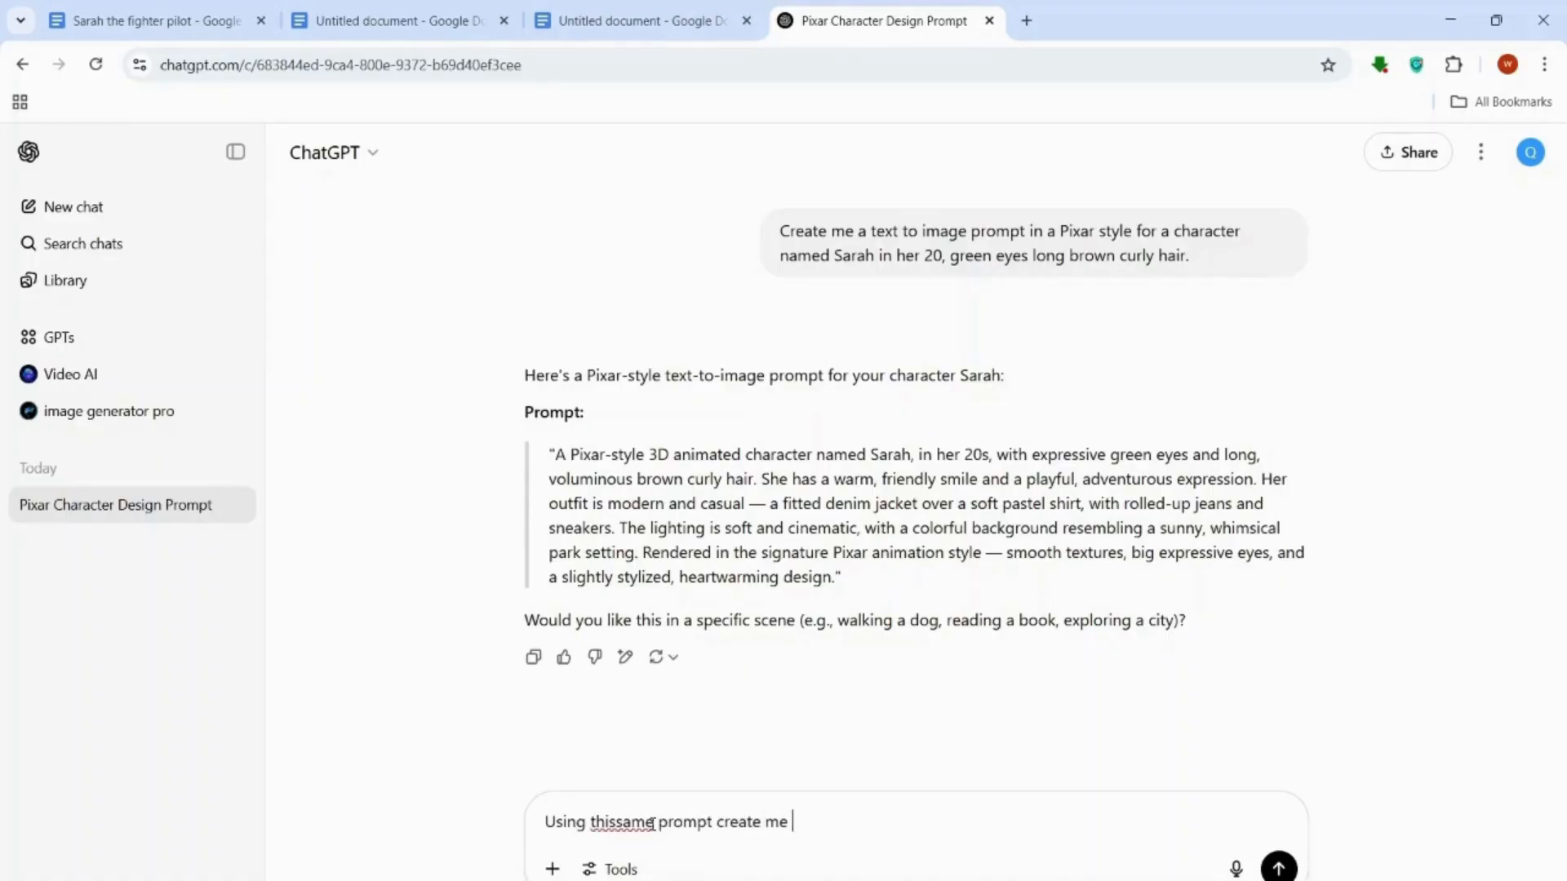
pyautogui.write('a text to')
pyautogui.write(' image prompt')
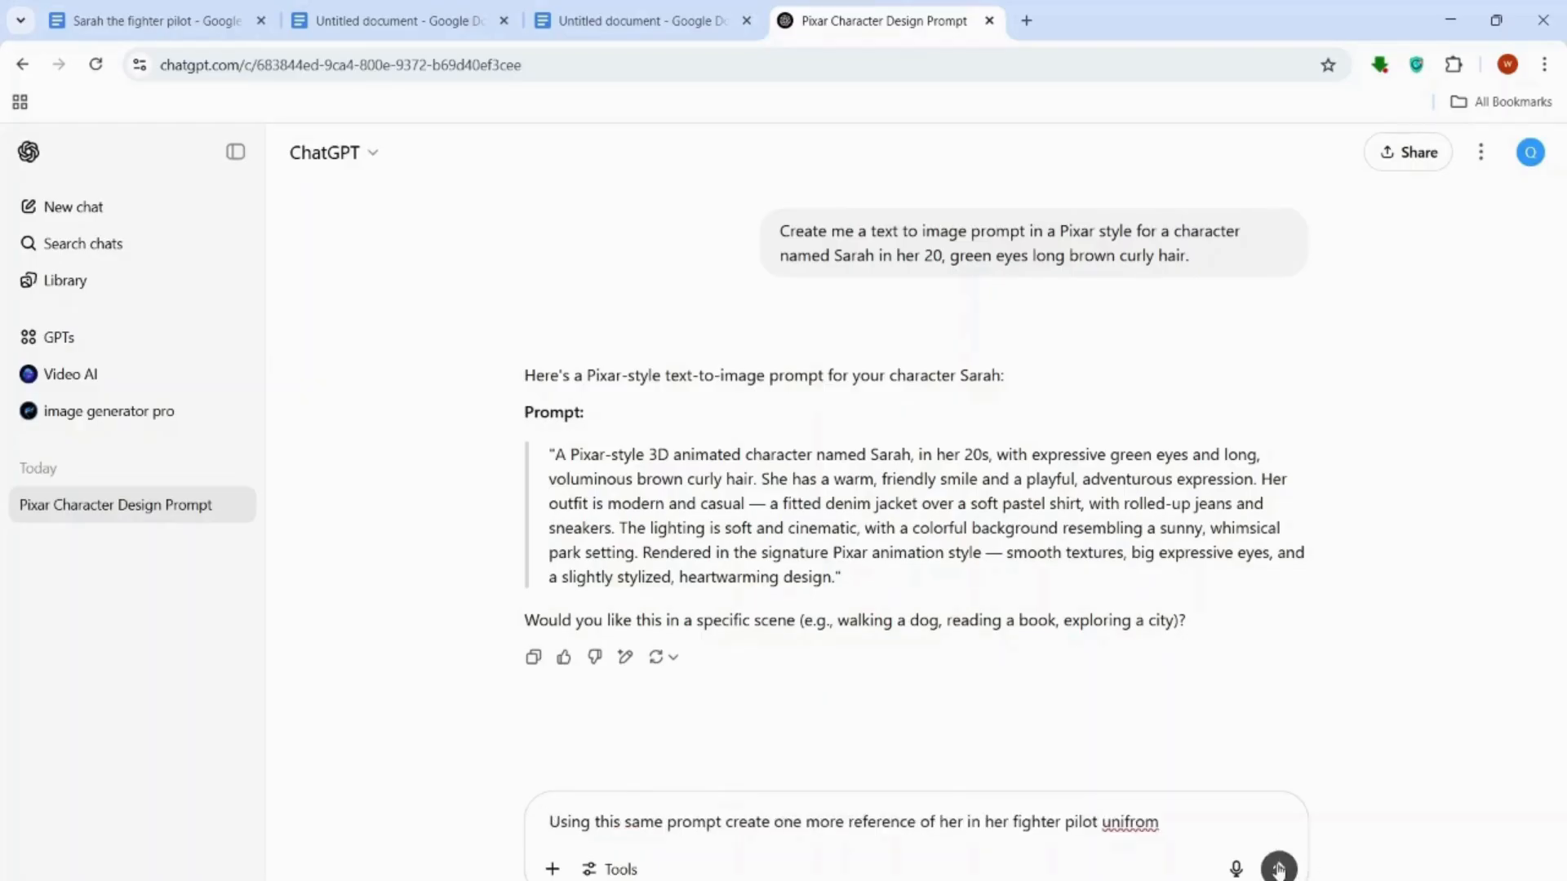
pyautogui.click(1278, 868)
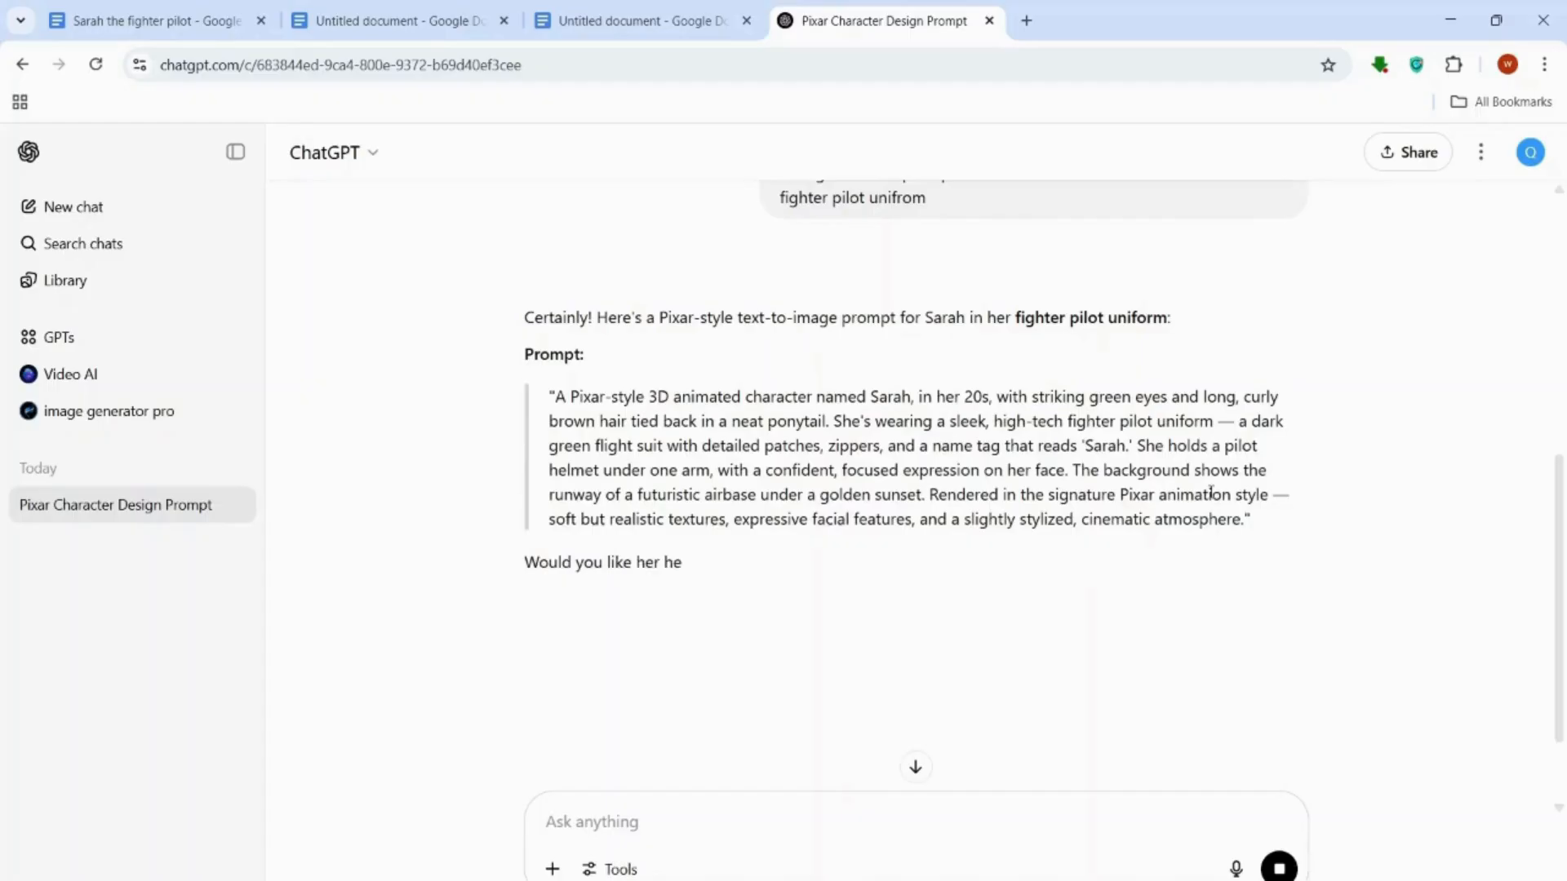
# Step: Check the saved Sarah prompts in the "Sarah the fighter pilot" document, and request a Pixar-style text-to-image prompt for Sarah's parents in ChatGPT
pyautogui.hotkey('ctrl', '1')
pyautogui.scroll(-2, 913, 676)
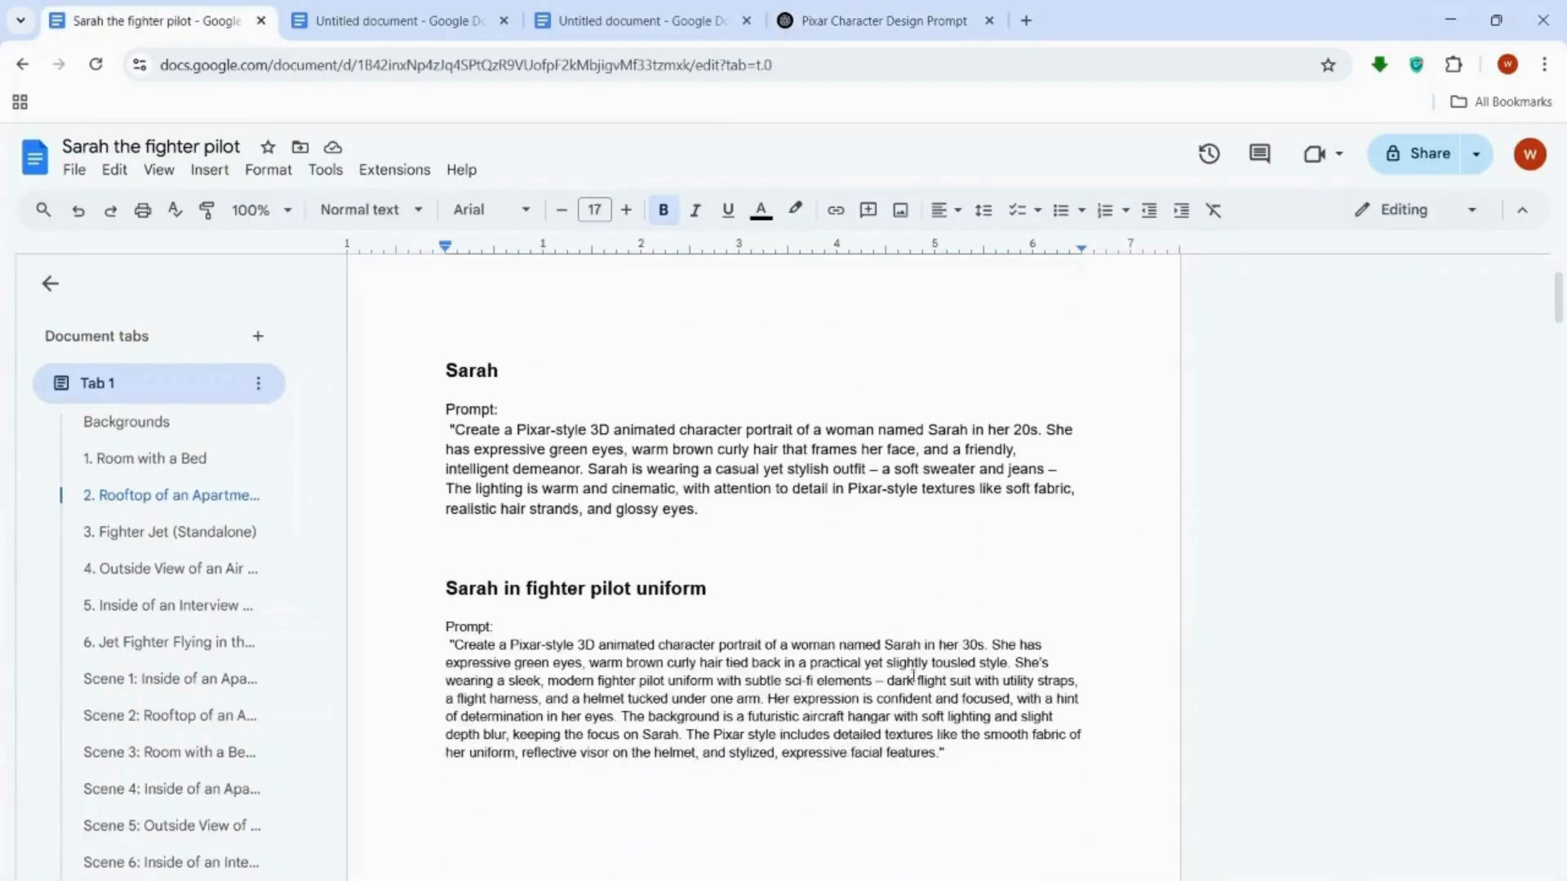
pyautogui.scroll(2, 913, 676)
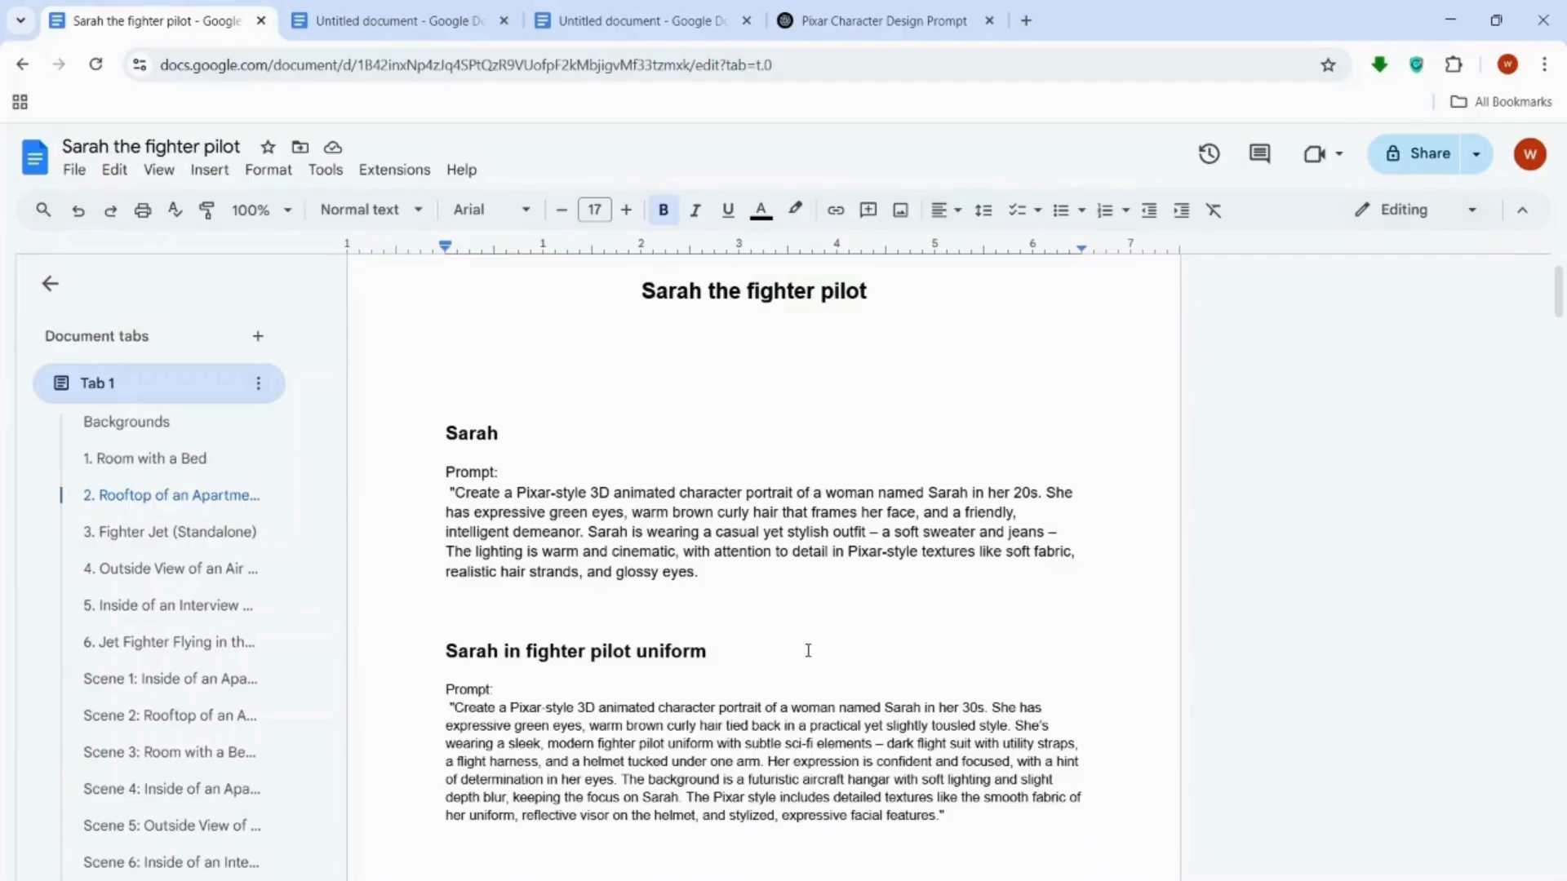
pyautogui.hotkey('ctrl', '4')
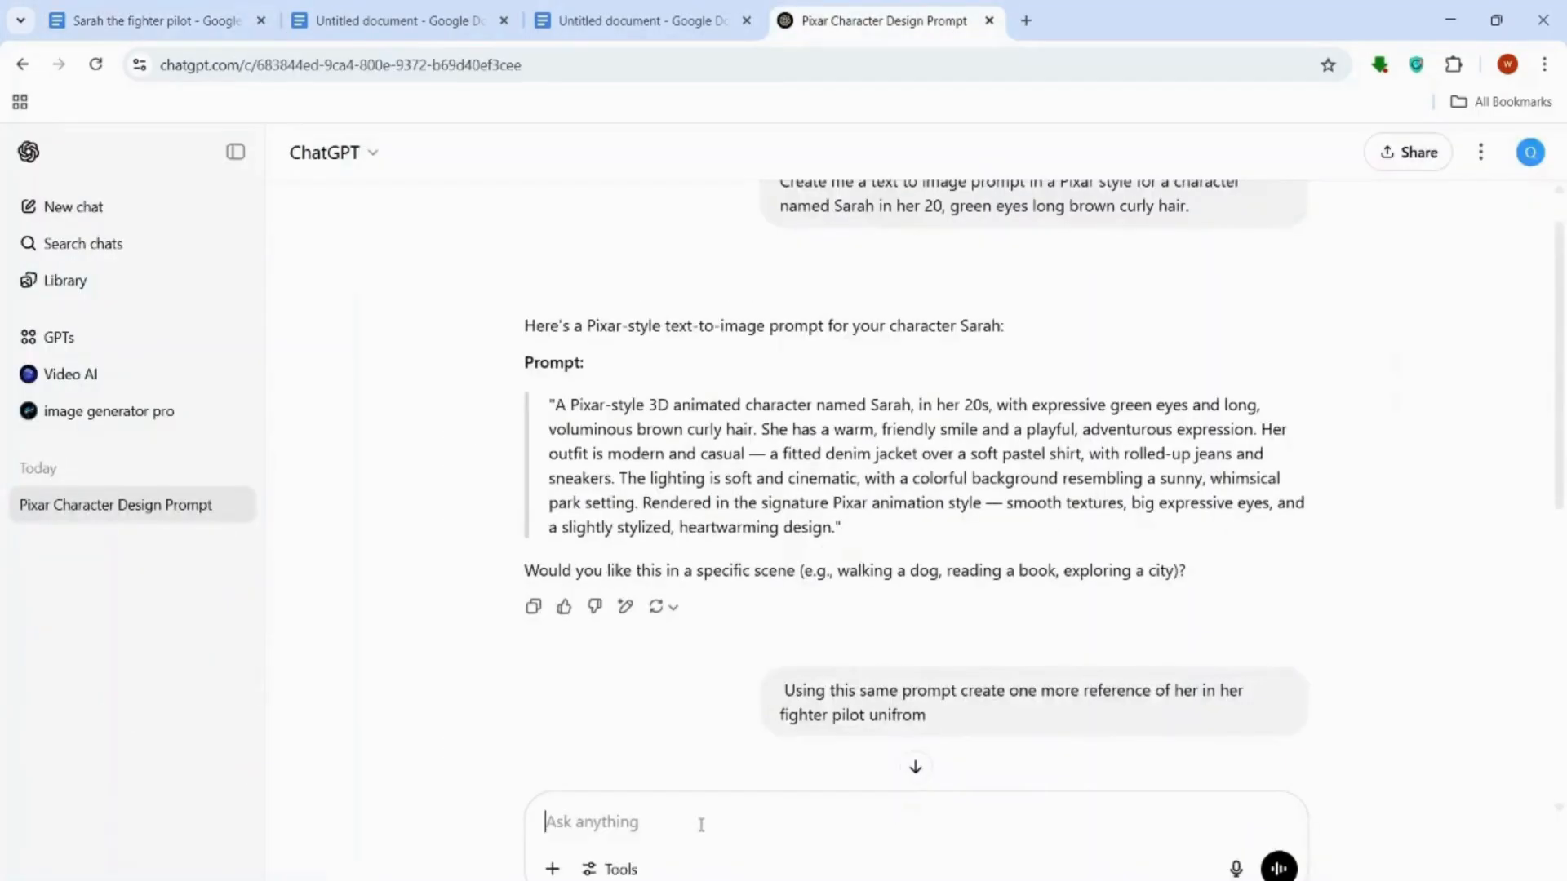
pyautogui.write('C')
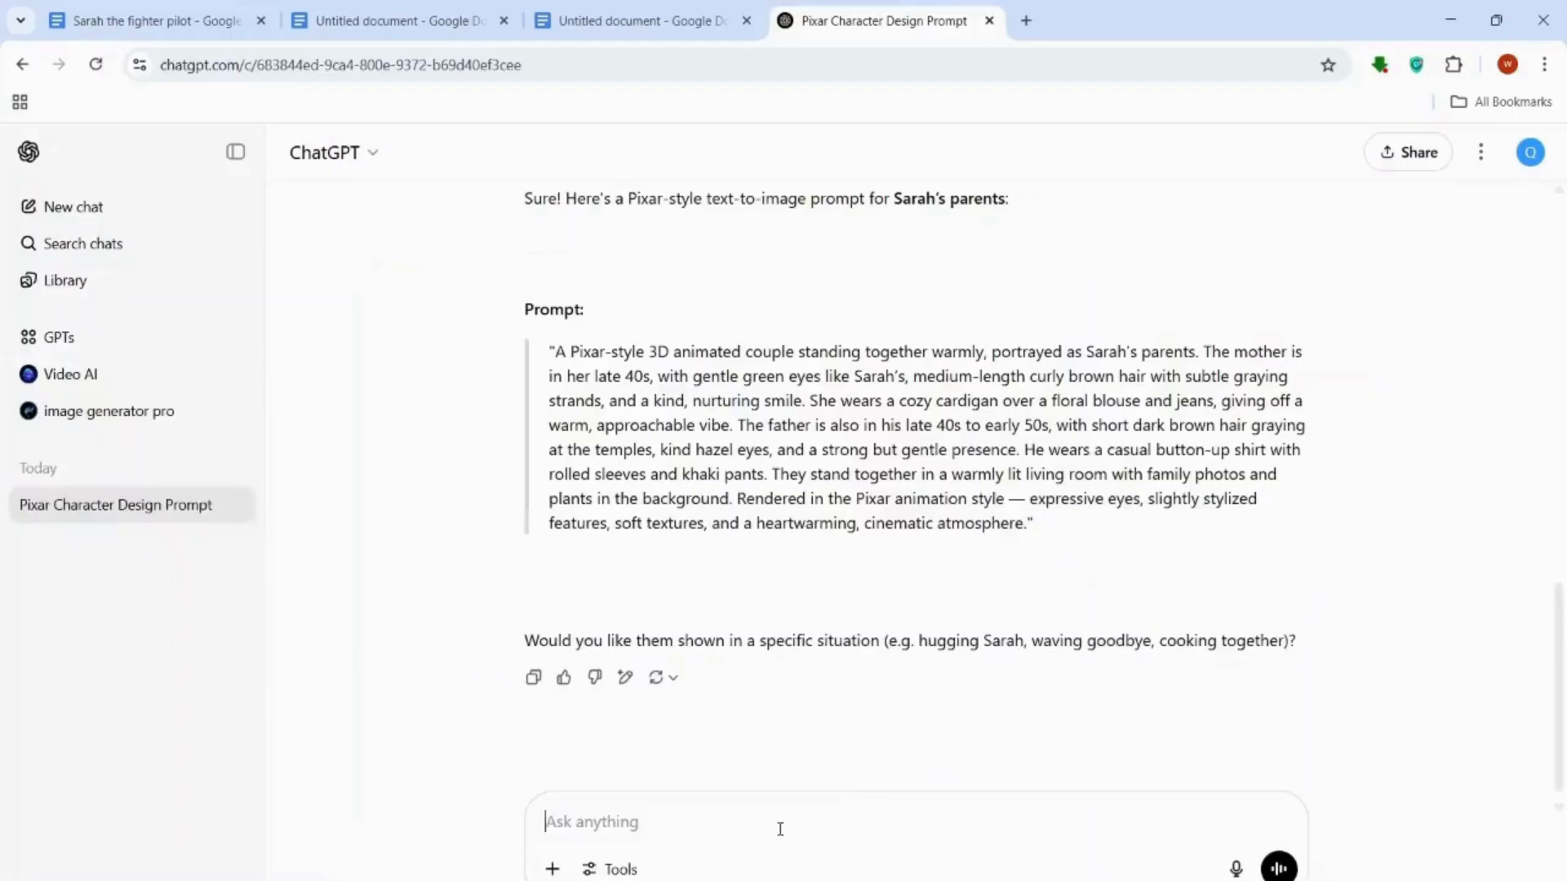
# Step: Request people-free Pixar-style background prompts for the bedroom, apartment rooftop with jet, standalone fighter jet, Air Force academy exterior, interview room and jet in the sky
pyautogui.write('Write a text to image')
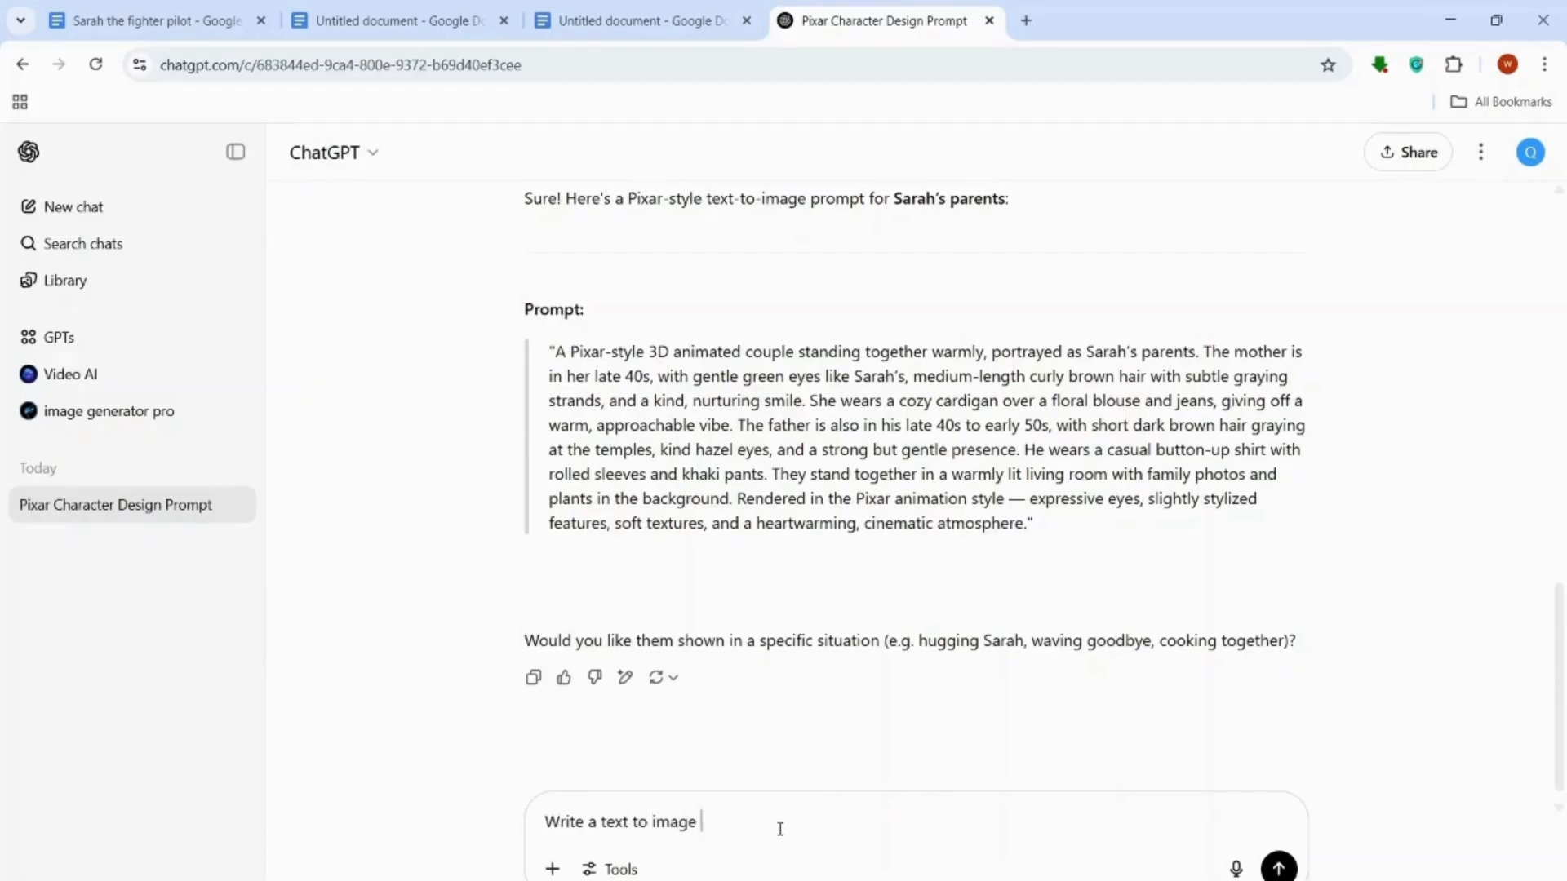
pyautogui.write(' prompt in a Pixar style for a')
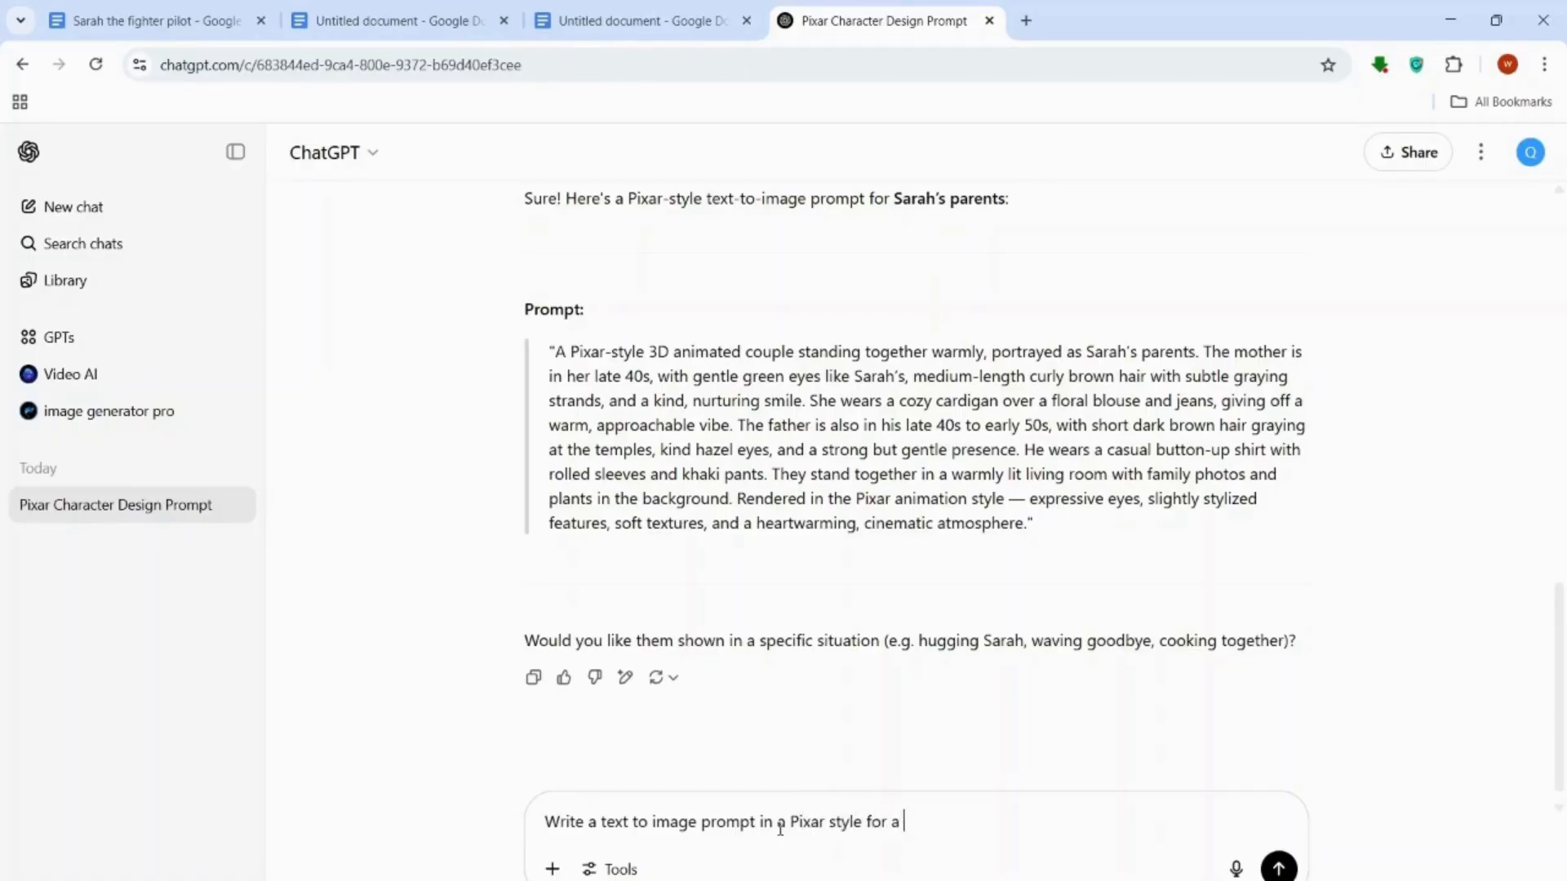
pyautogui.write(' background image')
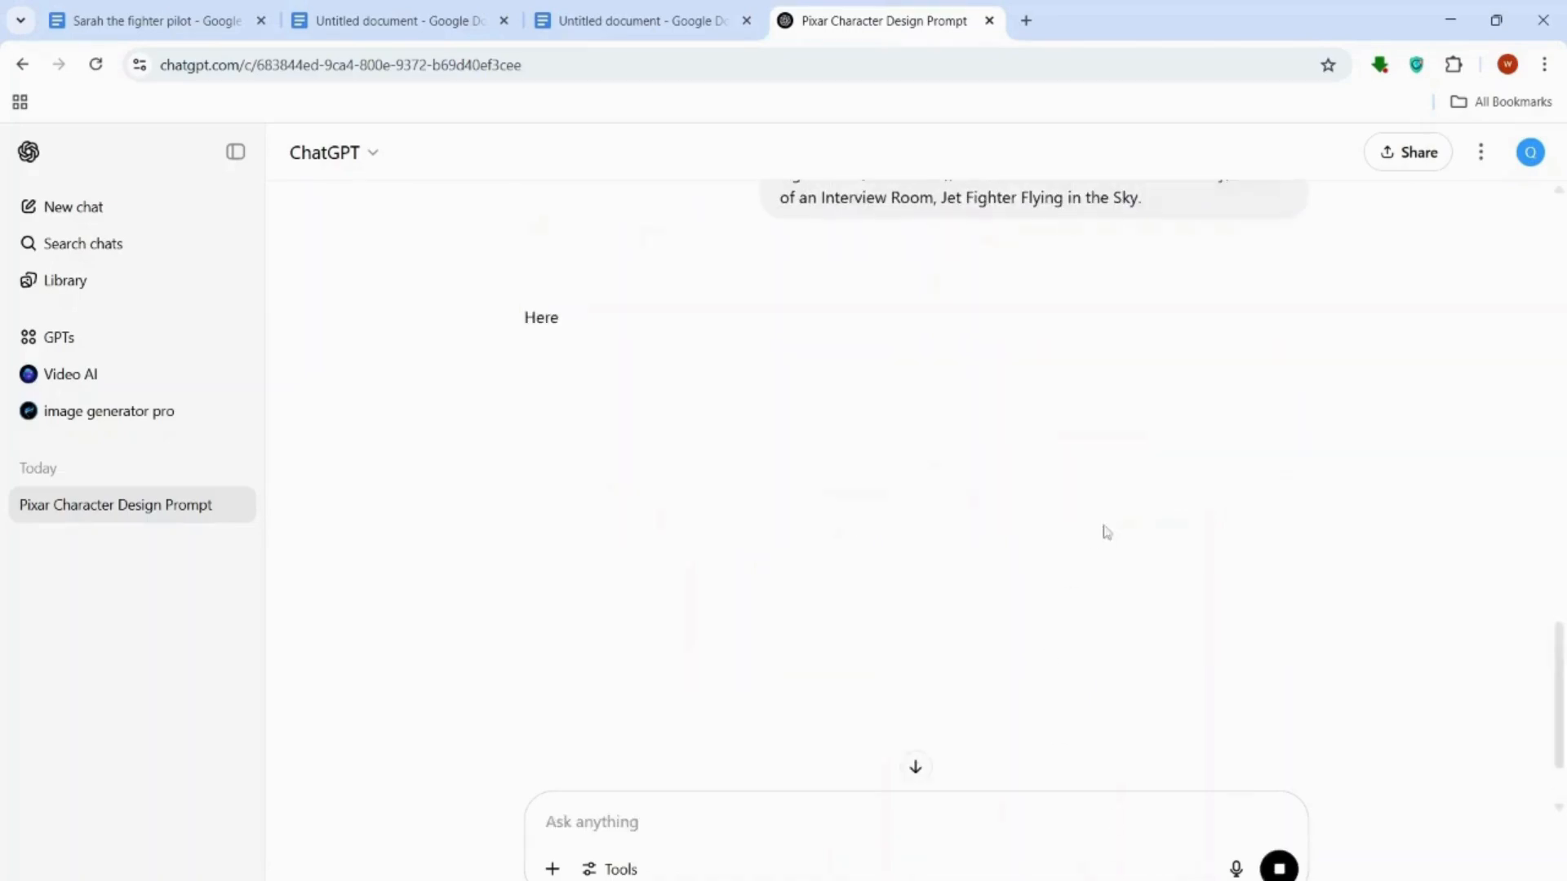
pyautogui.scroll(1, 1111, 543)
pyautogui.scroll(2, 1111, 543)
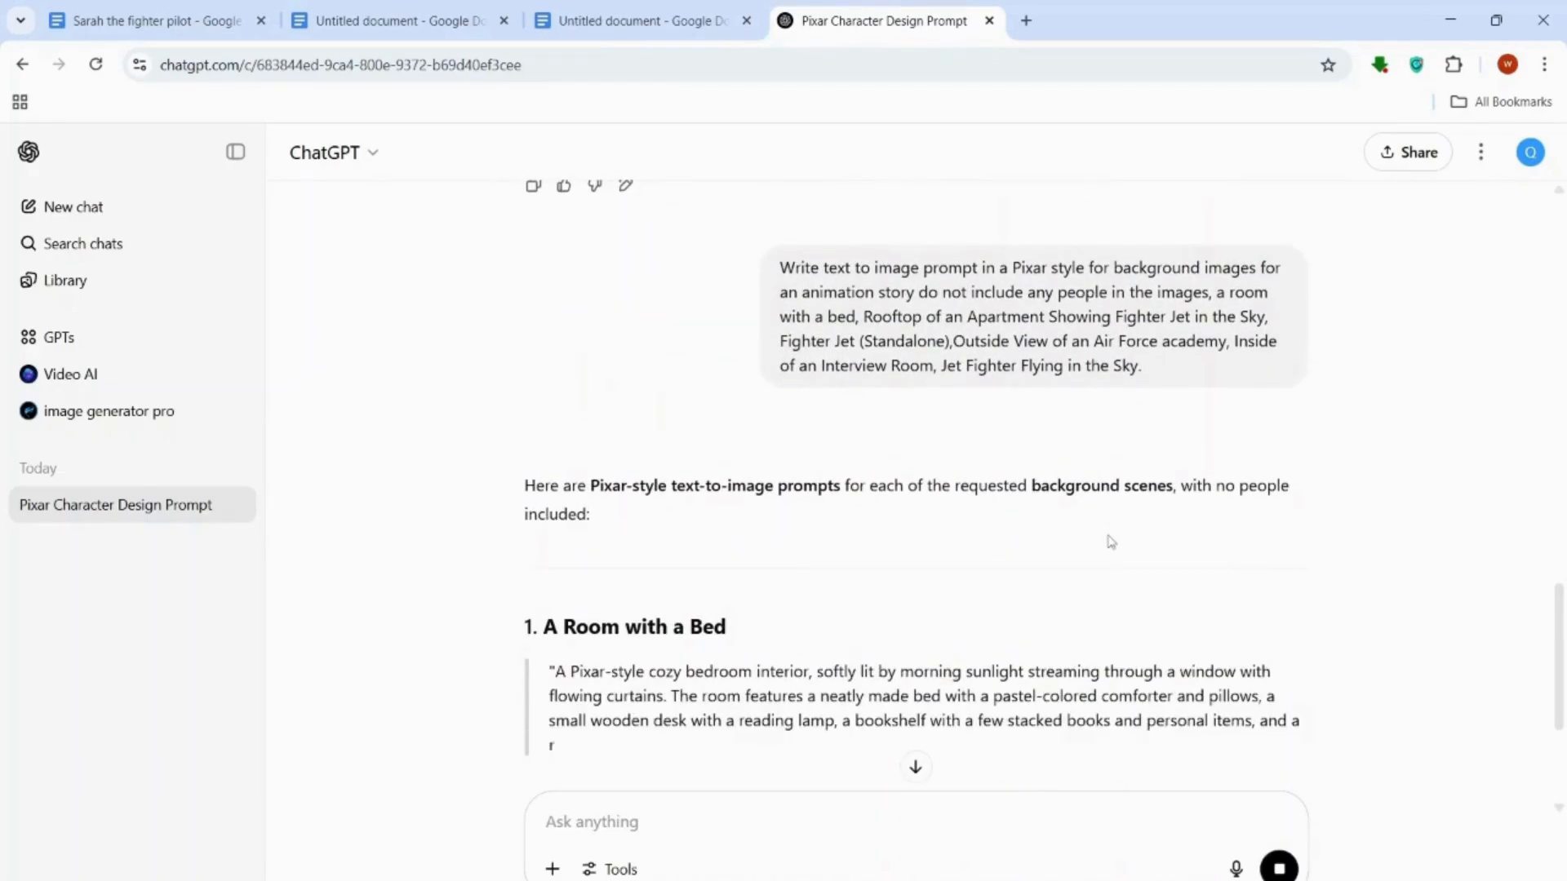
pyautogui.scroll(-1, 1111, 543)
pyautogui.scroll(-1, 1111, 542)
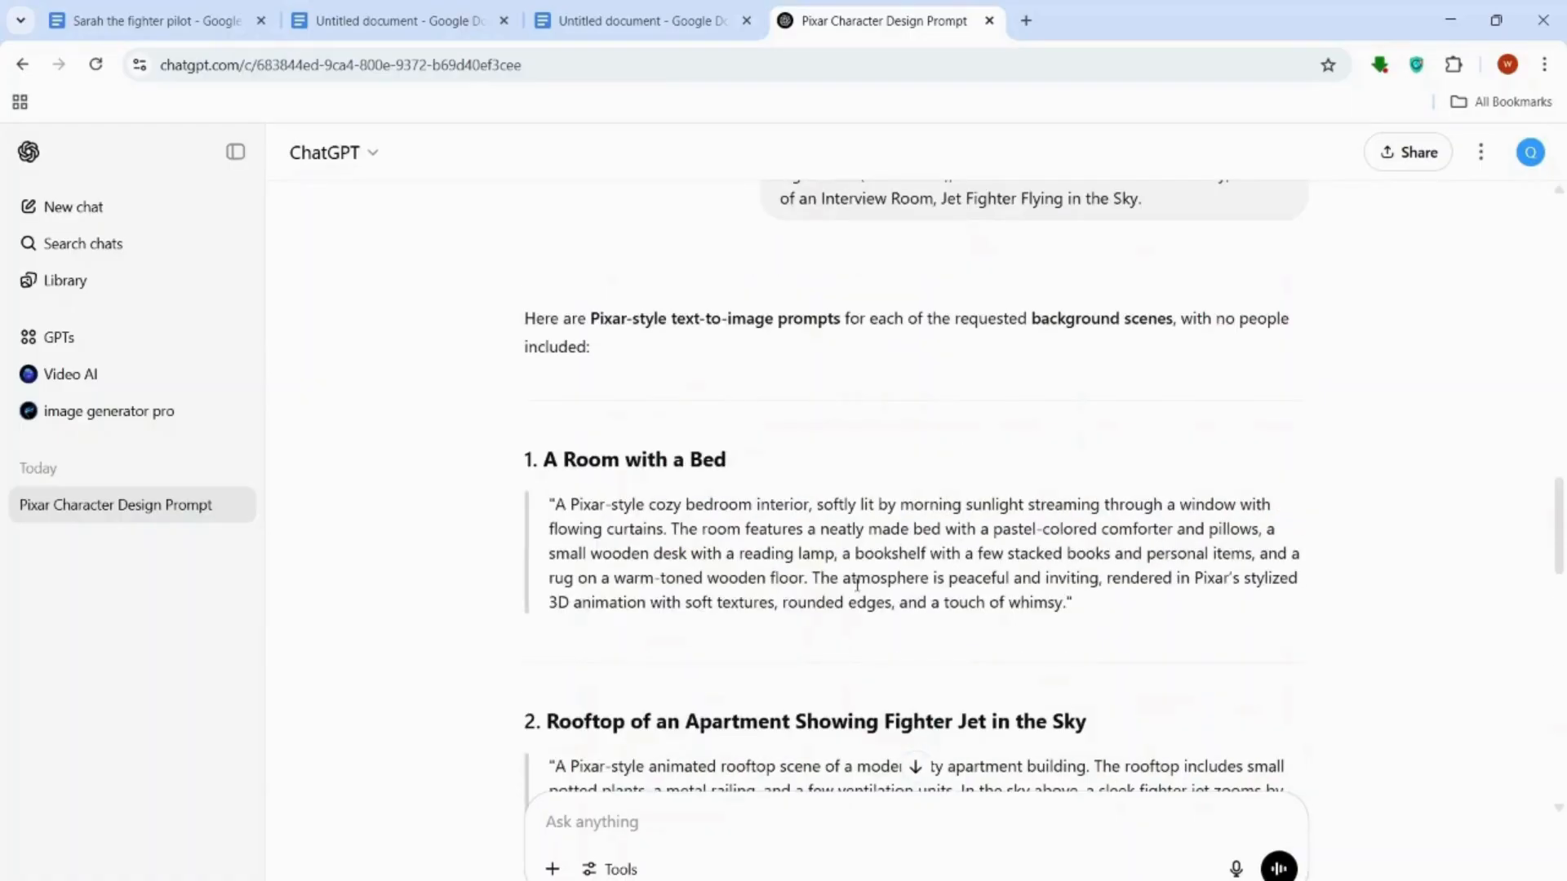
# Step: Copy the six generated background prompts from ChatGPT into the untitled Google Docs document
pyautogui.moveTo(538, 450); pyautogui.dragTo(1292, 488)
pyautogui.hotkey('ctrl', 'c')
pyautogui.hotkey('ctrl', 'shift', 'Tab')
pyautogui.hotkey('ctrl', 'v')
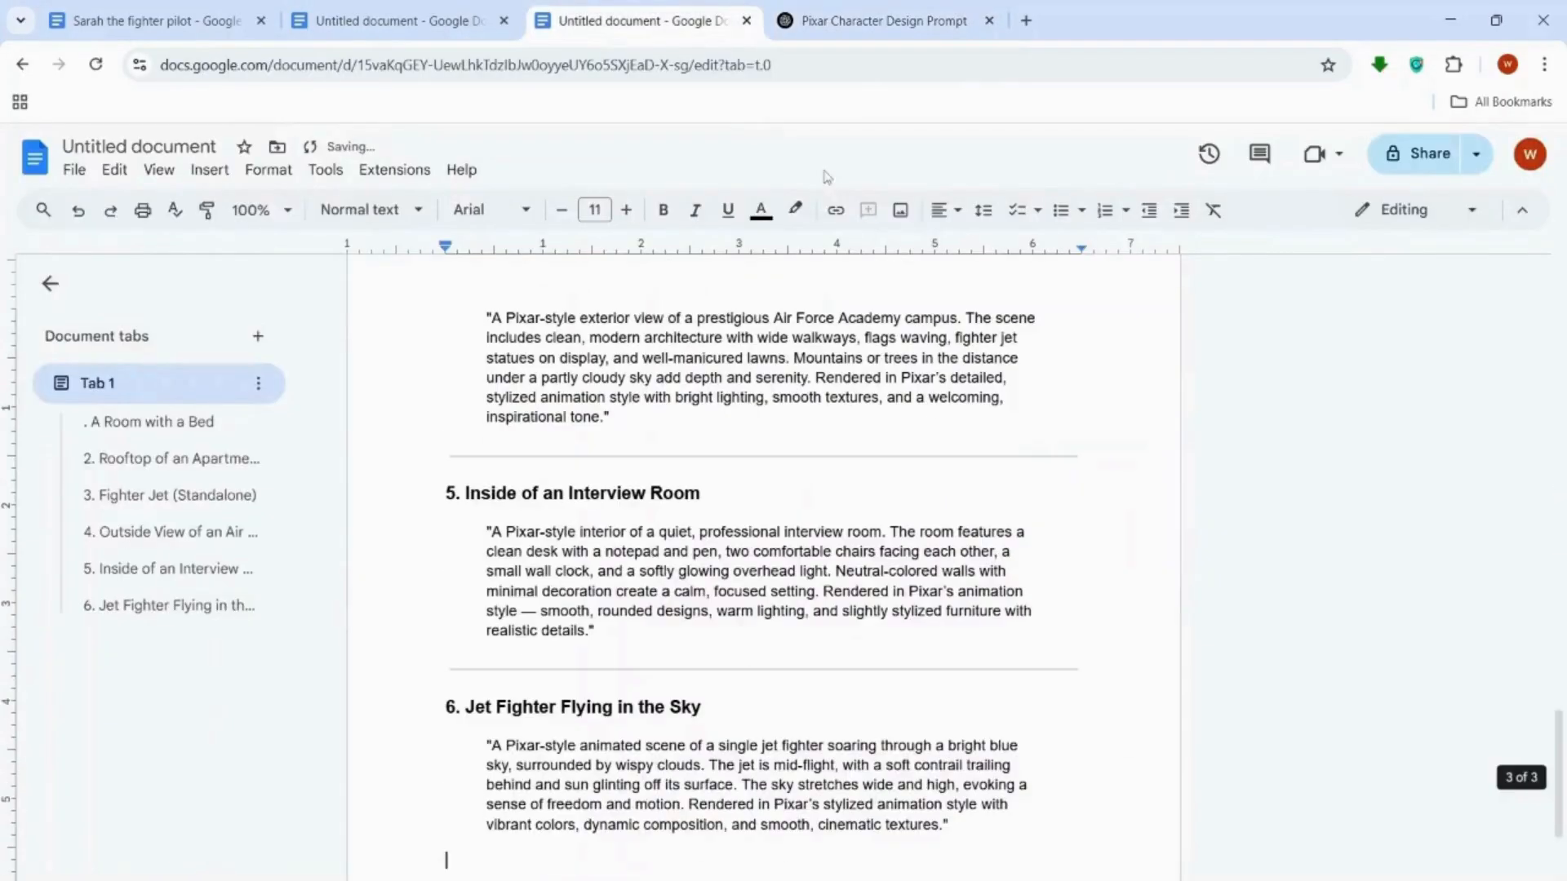
pyautogui.hotkey('ctrl', 'shift', 'Tab')
pyautogui.hotkey('ctrl', 'shift', 'Tab')
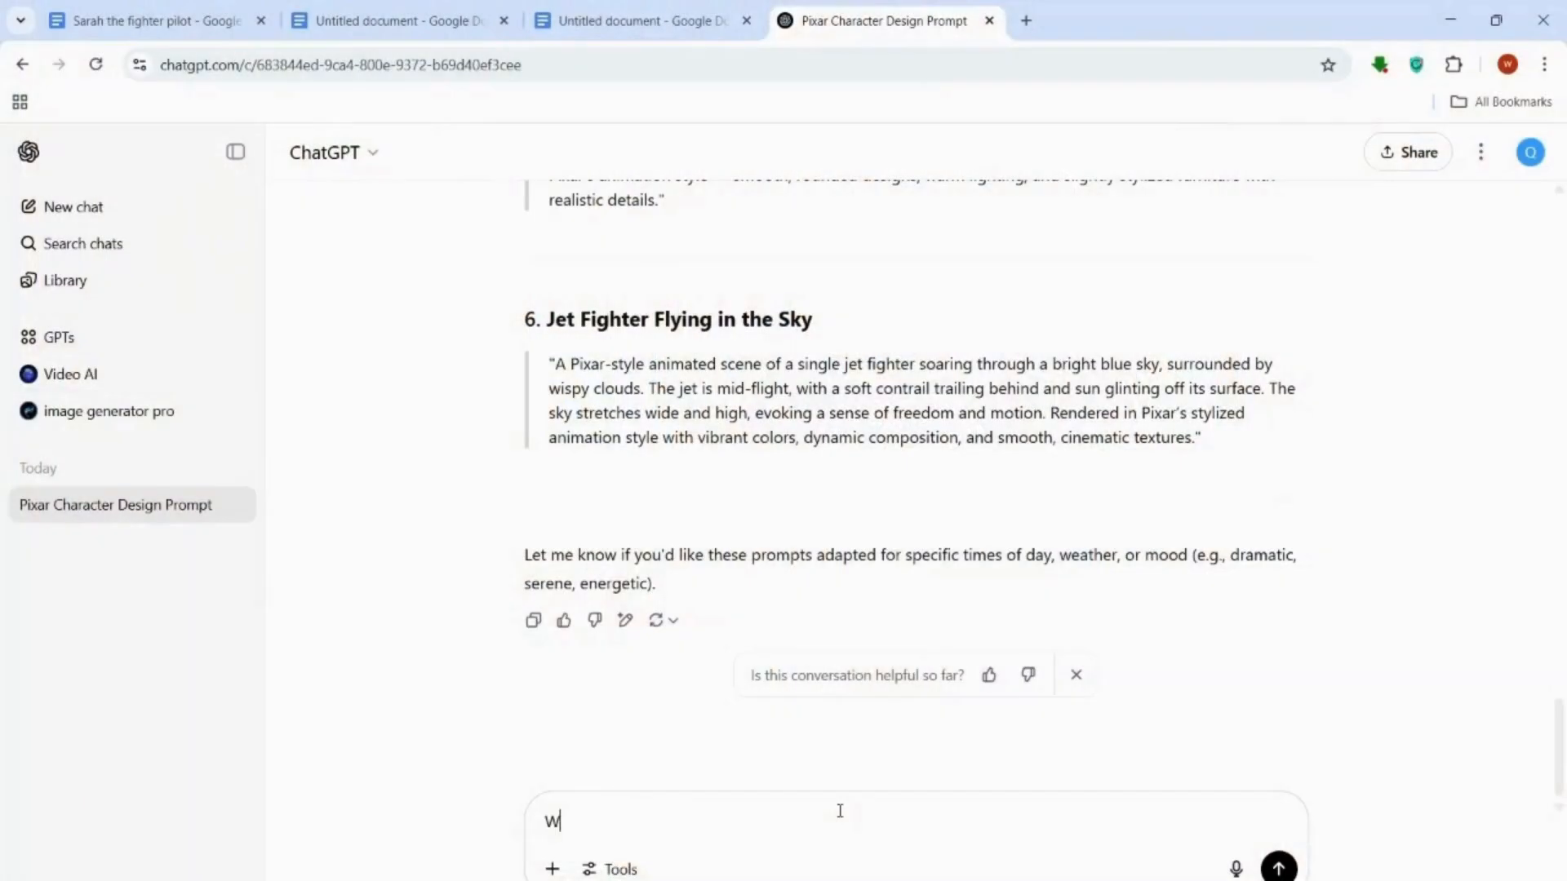
# Step: Ask ChatGPT for a 12-scene story set in the 6 backgrounds about Sarah, a small-town college girl determined to become a fighter pilot despite discouragement
pyautogui.write('e me a story consis')
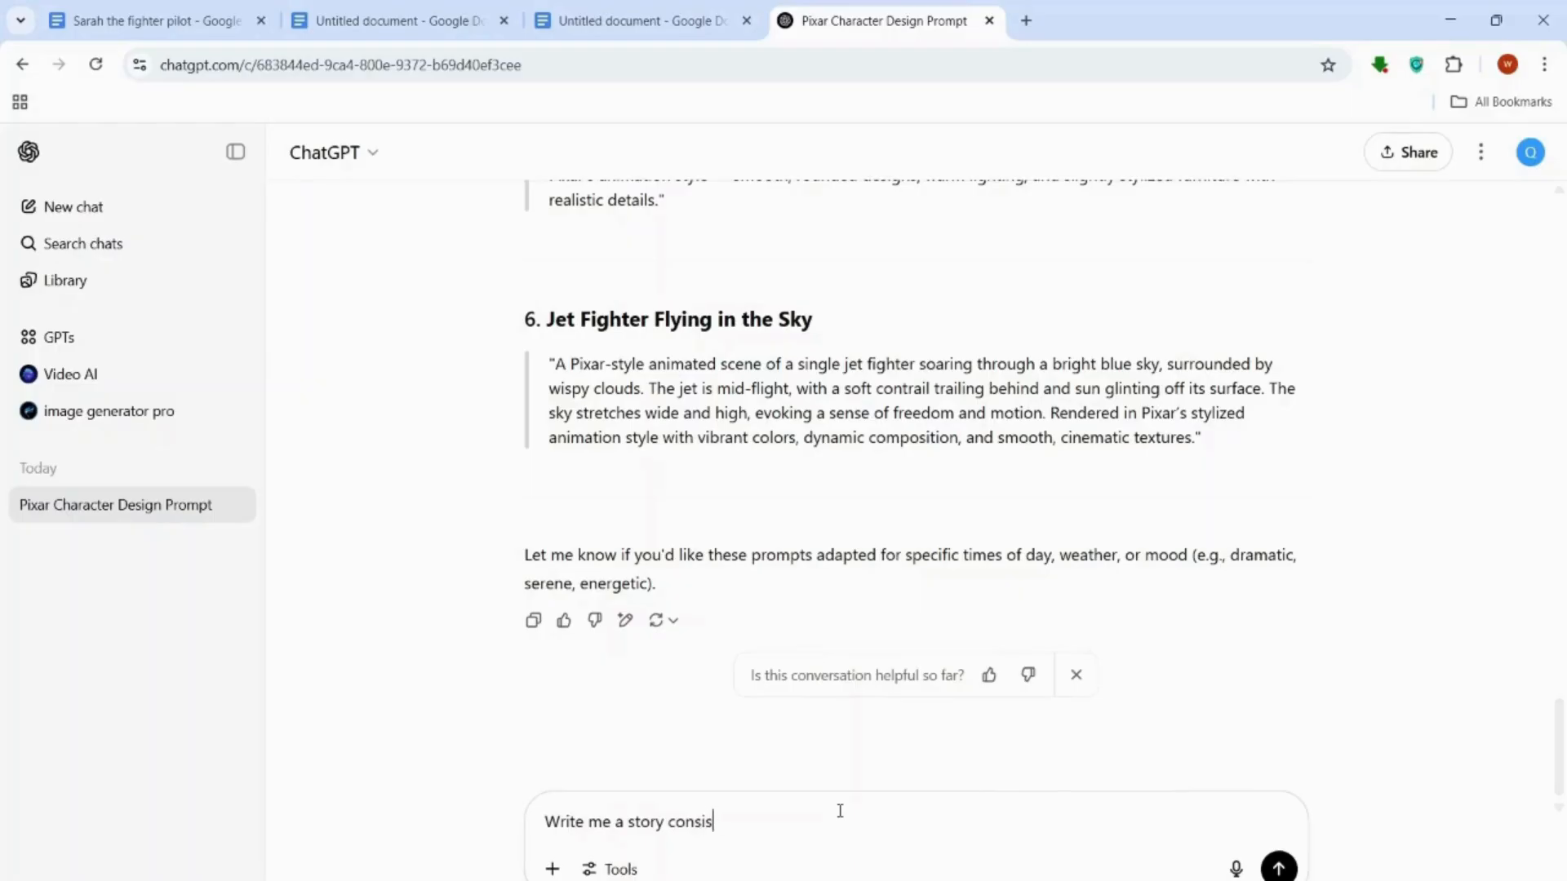
pyautogui.write('ytin')
pyautogui.write('g of 12 scences ')
pyautogui.write('e')
pyautogui.write('s using th')
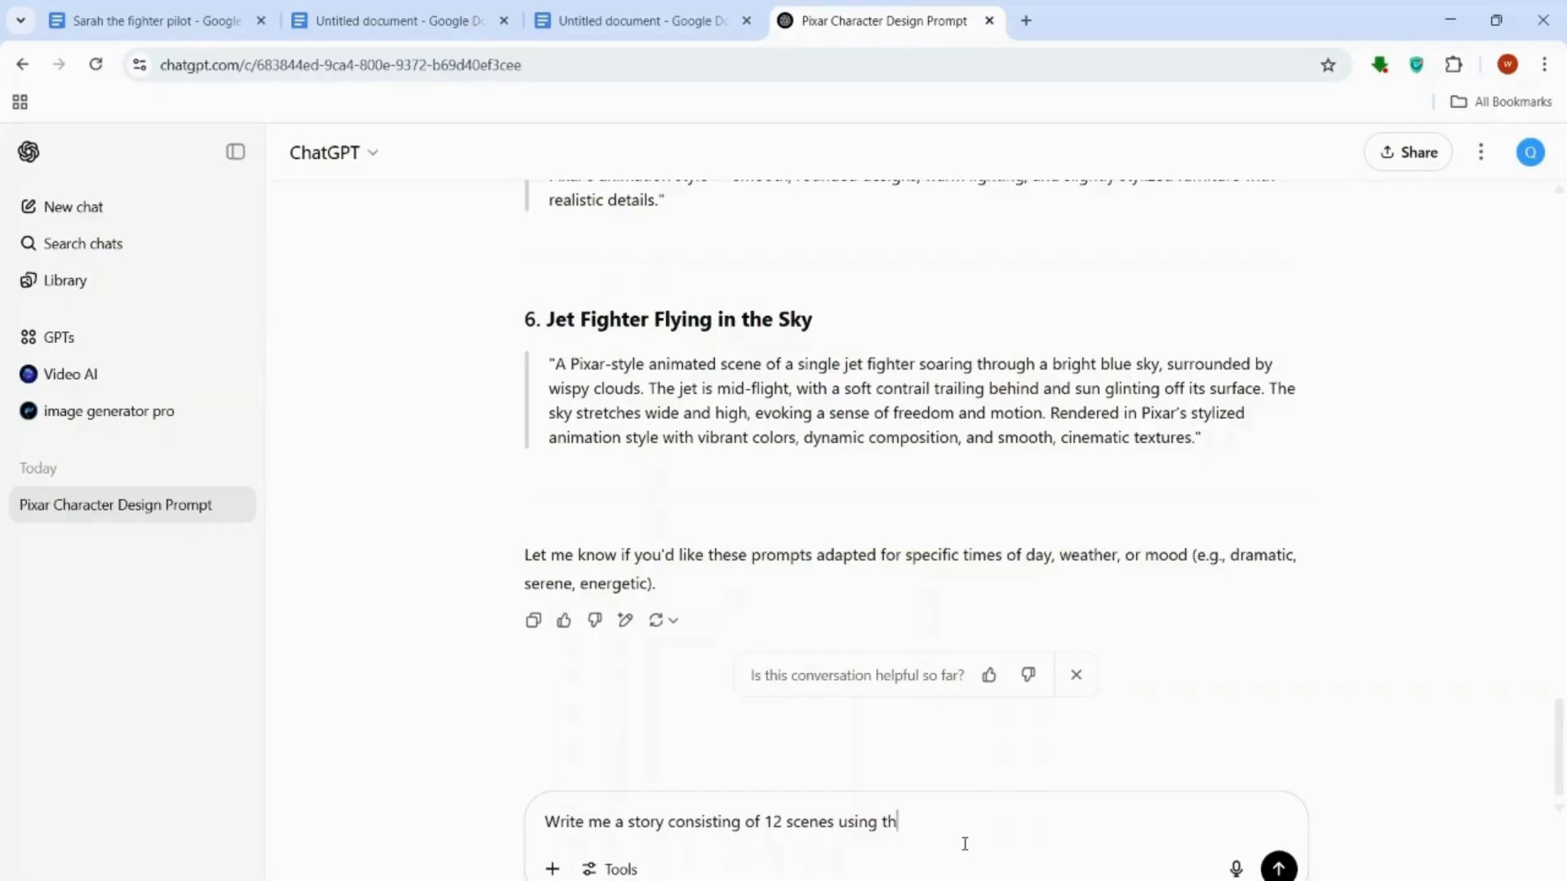
pyautogui.write('e 6 bacgrounds as story')
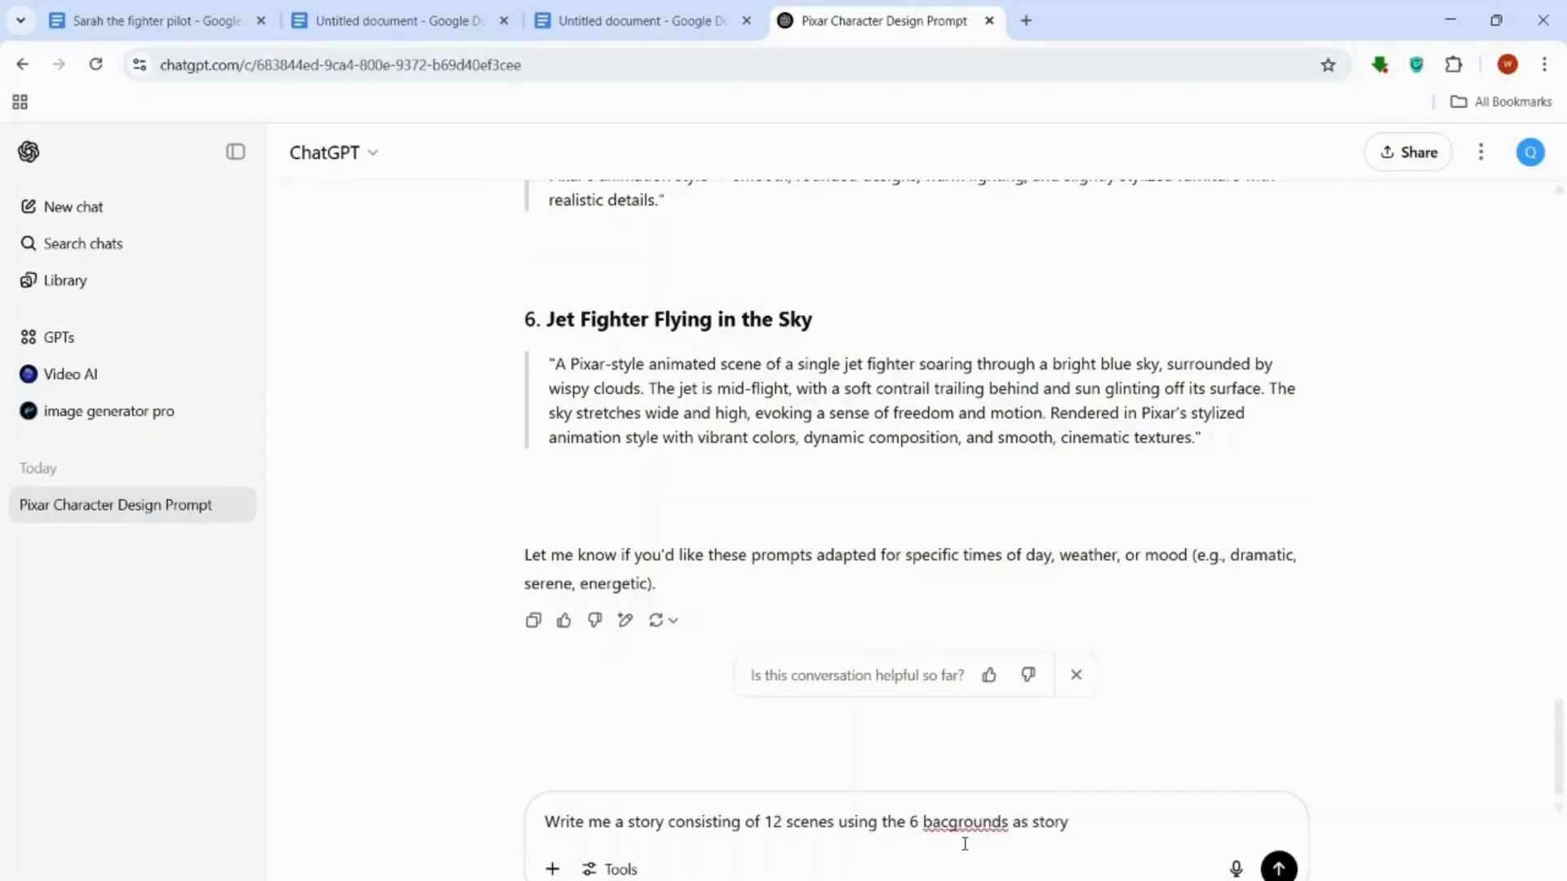
pyautogui.write("'s locations")
pyautogui.hotkey('ctrl', 'a')
pyautogui.hotkey('ctrl', 'v')
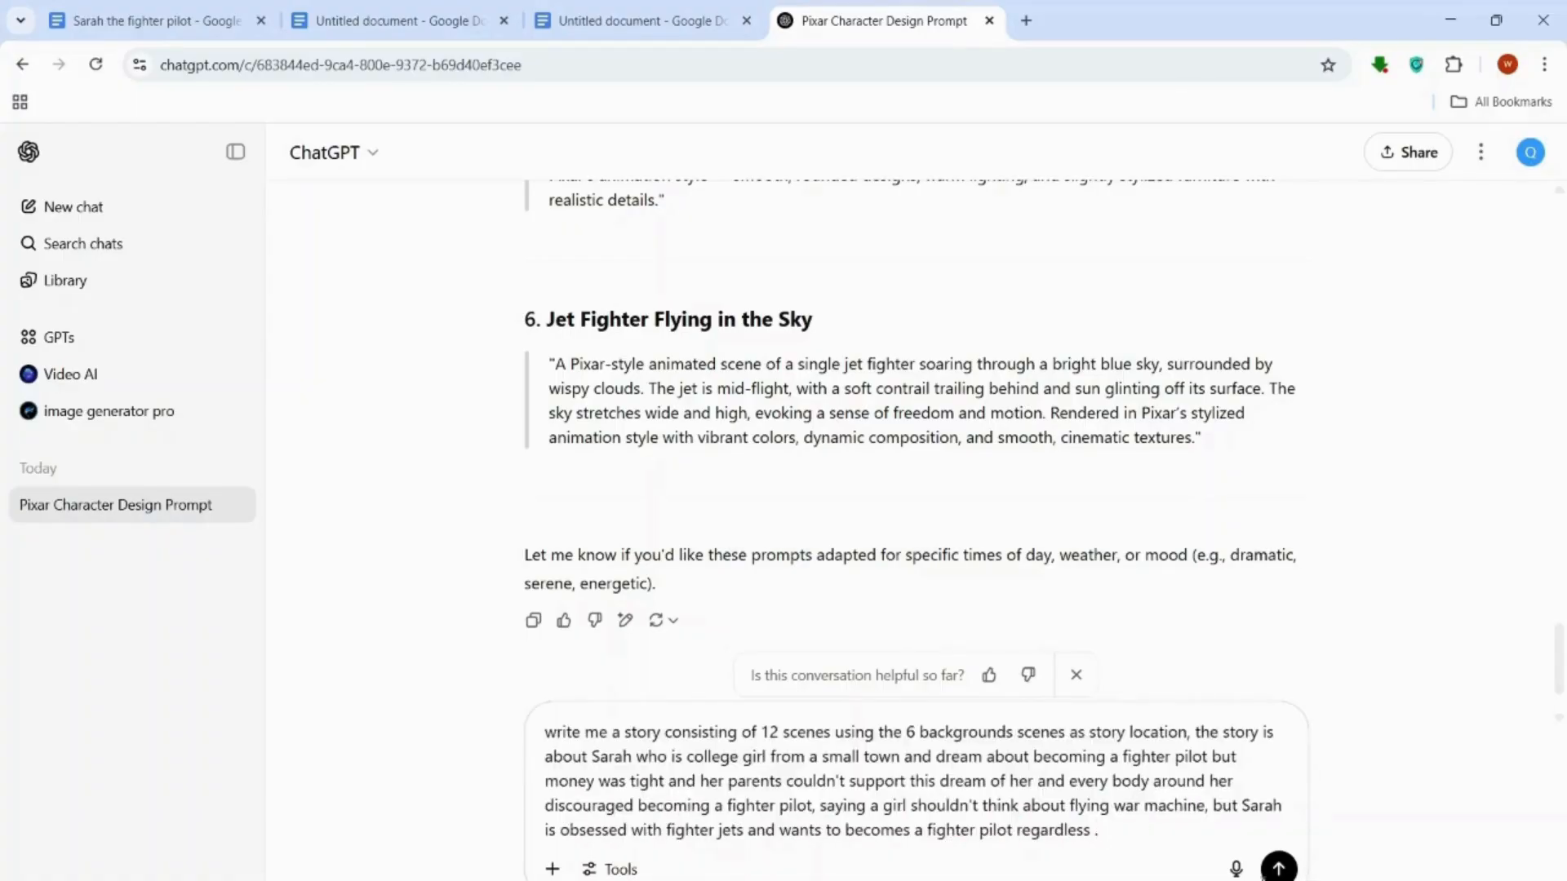
pyautogui.click(1279, 868)
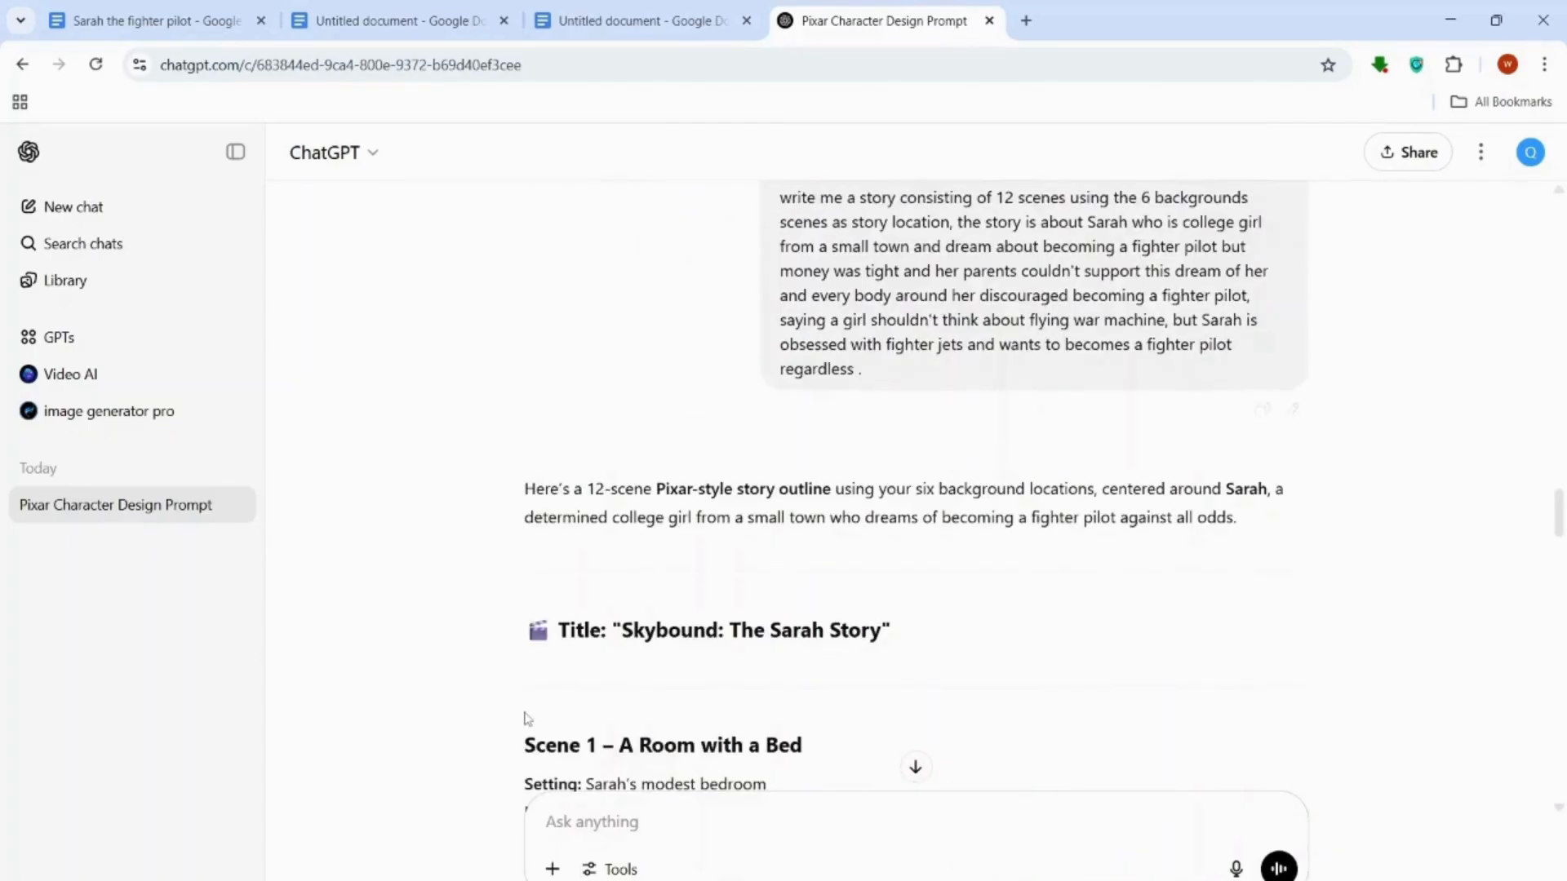
# Step: Select the generated story scenes, and review the scene descriptions in the "Sarah the fighter pilot" document, dismissing the Sticky Keys dialog
pyautogui.moveTo(515, 745); pyautogui.dragTo(816, 880)
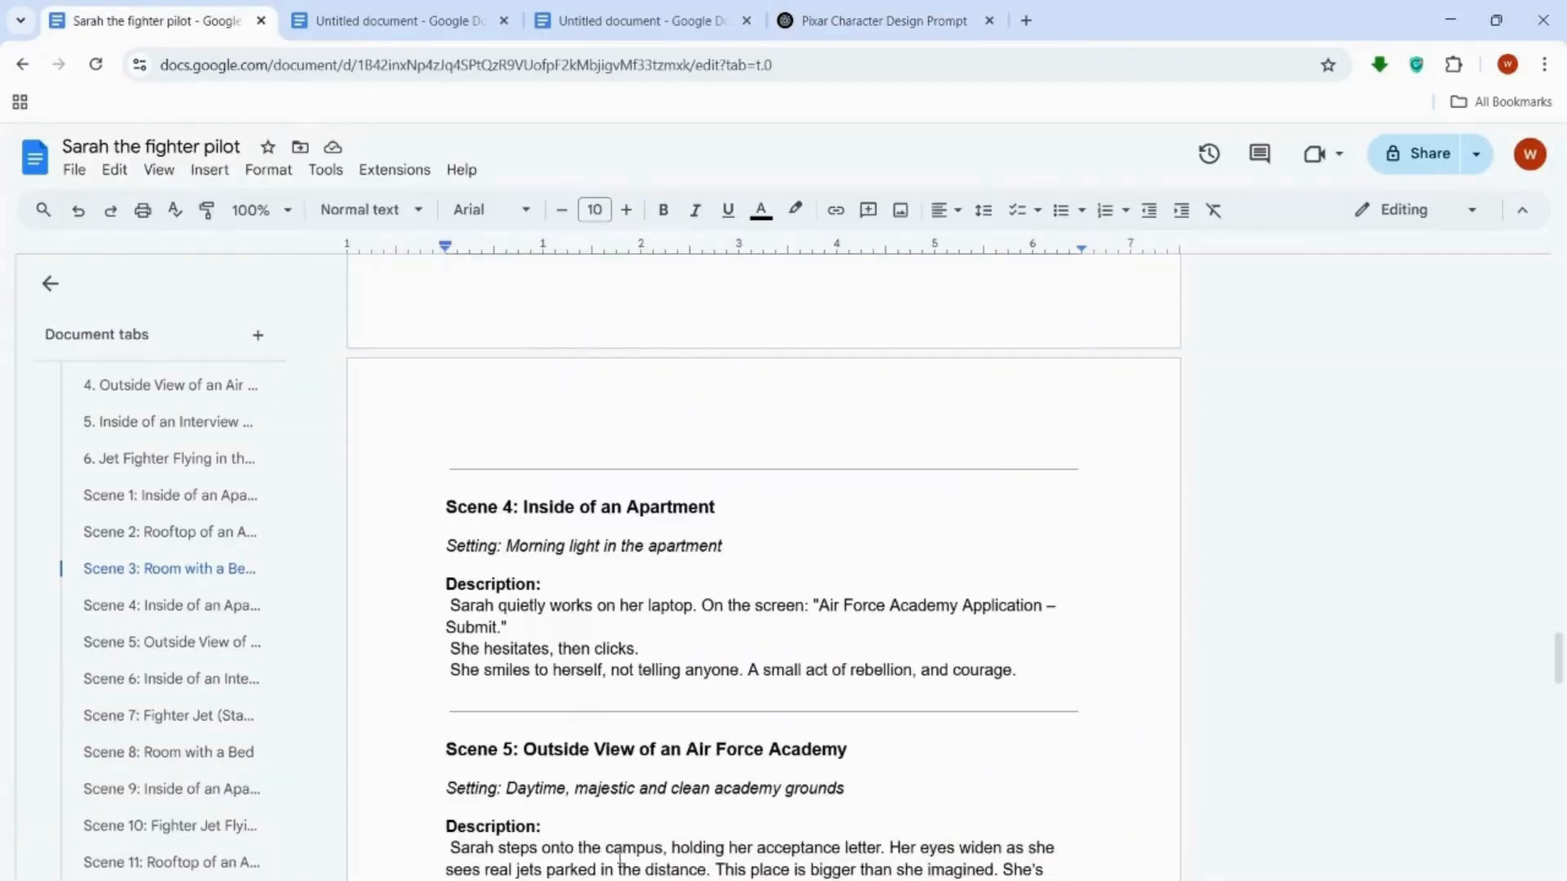
pyautogui.press('shift')
pyautogui.scroll(-18, 605, 781)
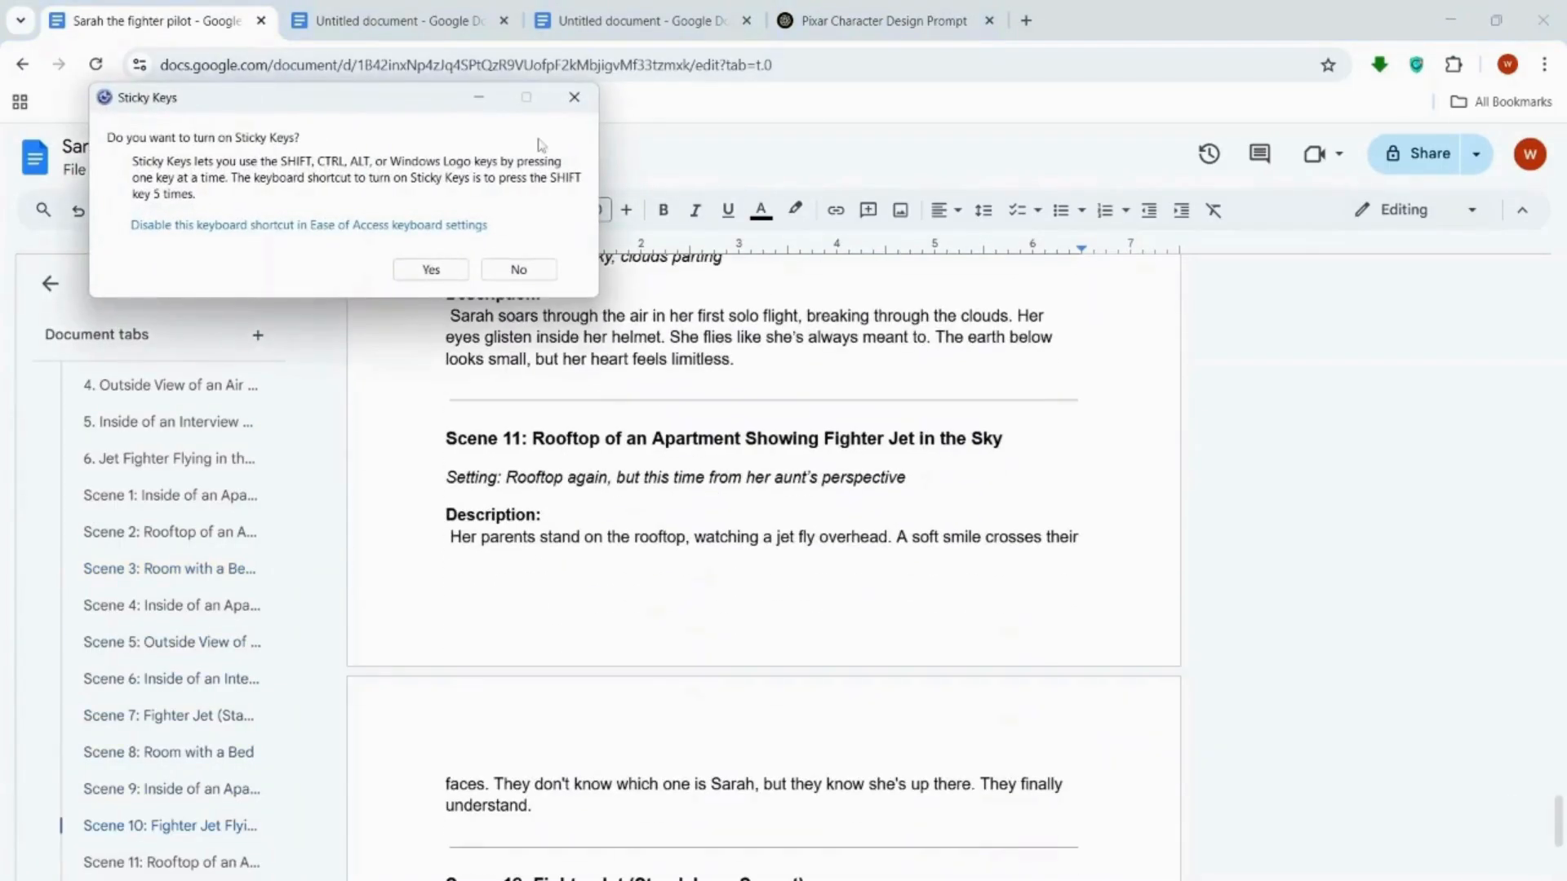
pyautogui.click(574, 97)
pyautogui.scroll(-5, 703, 626)
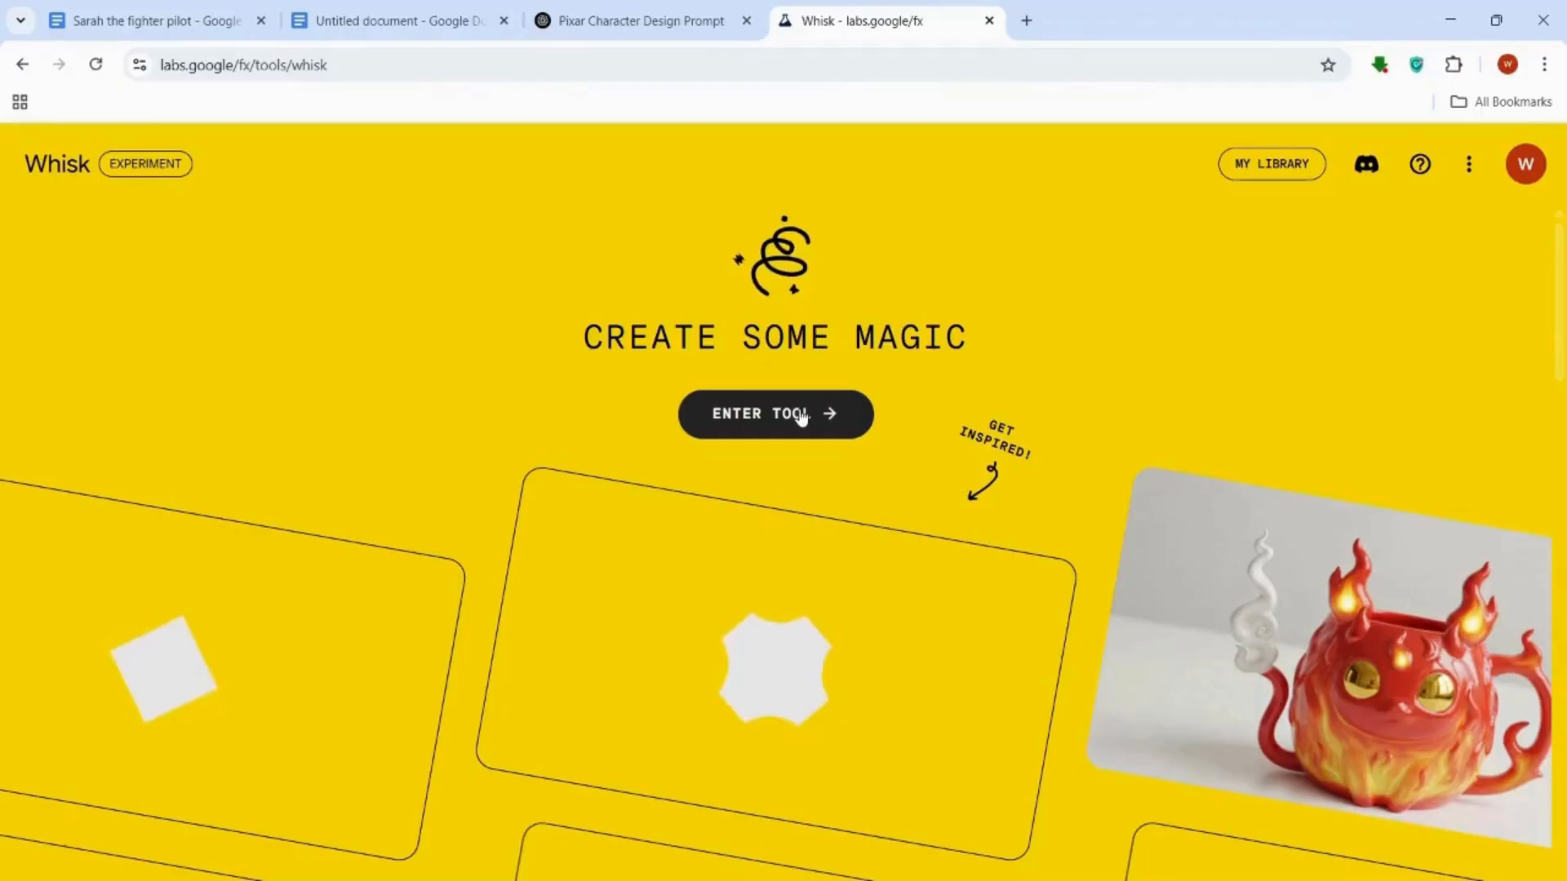
# Step: Enter the Whisk tool, expand its image inputs and add subject slots until there are three
pyautogui.click(802, 416)
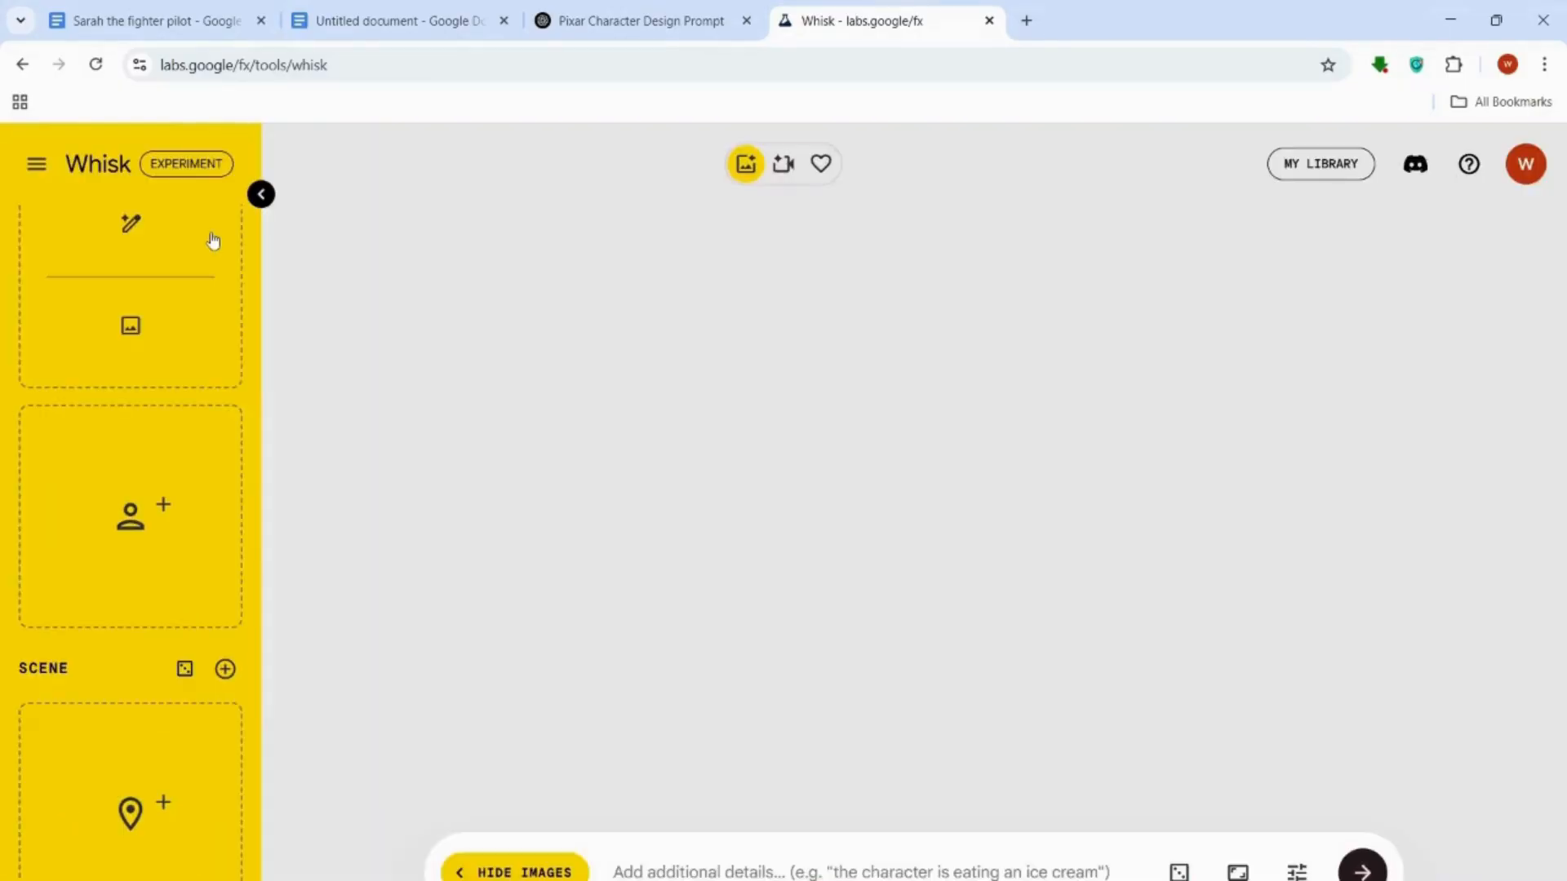
pyautogui.click(261, 196)
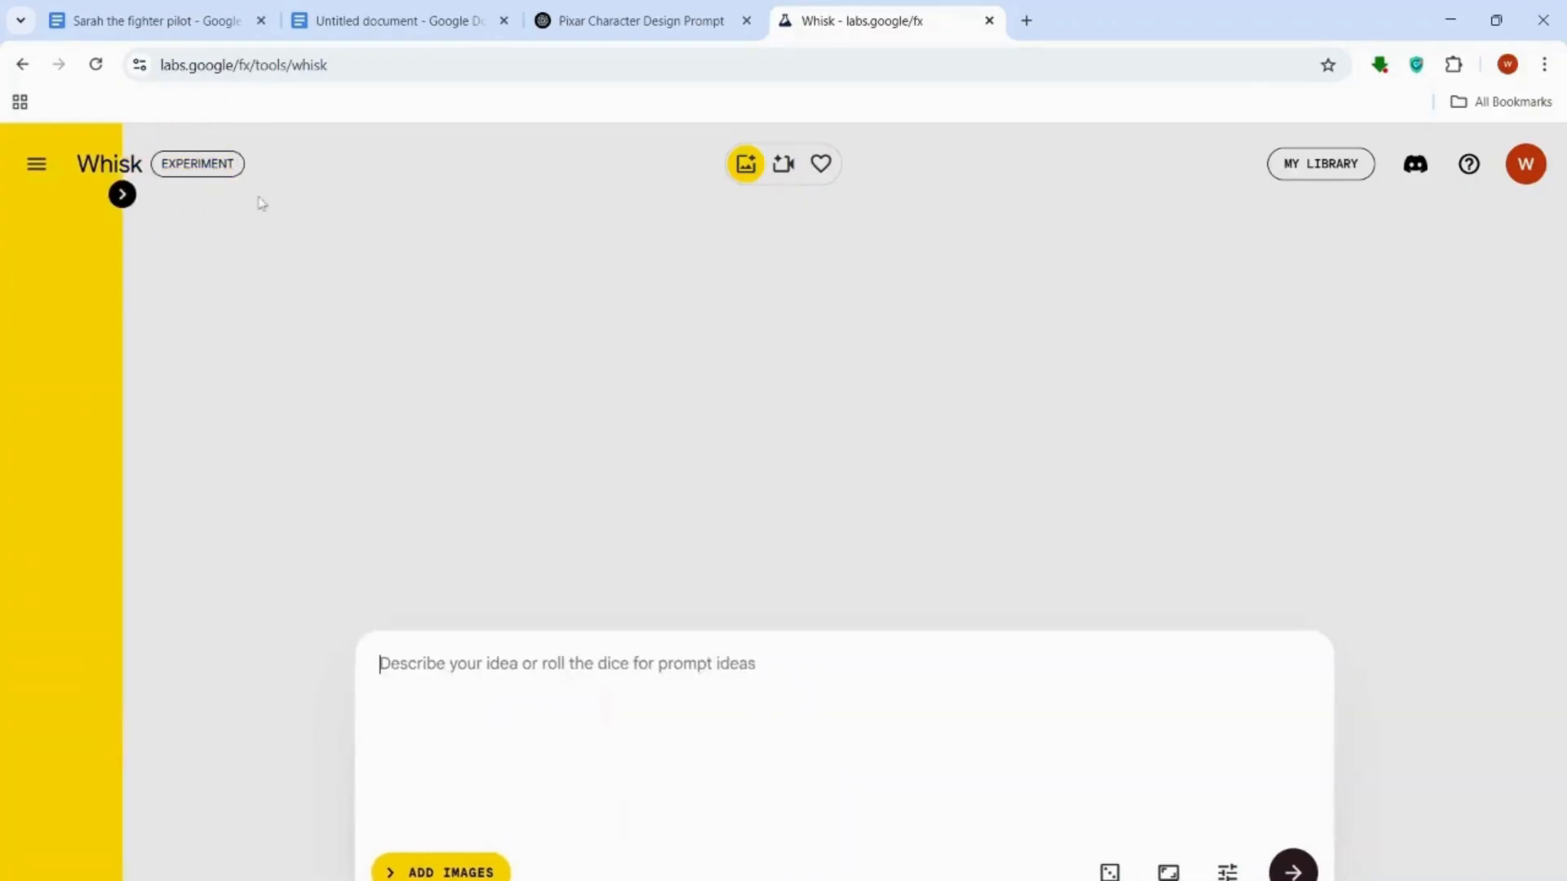
pyautogui.click(75, 195)
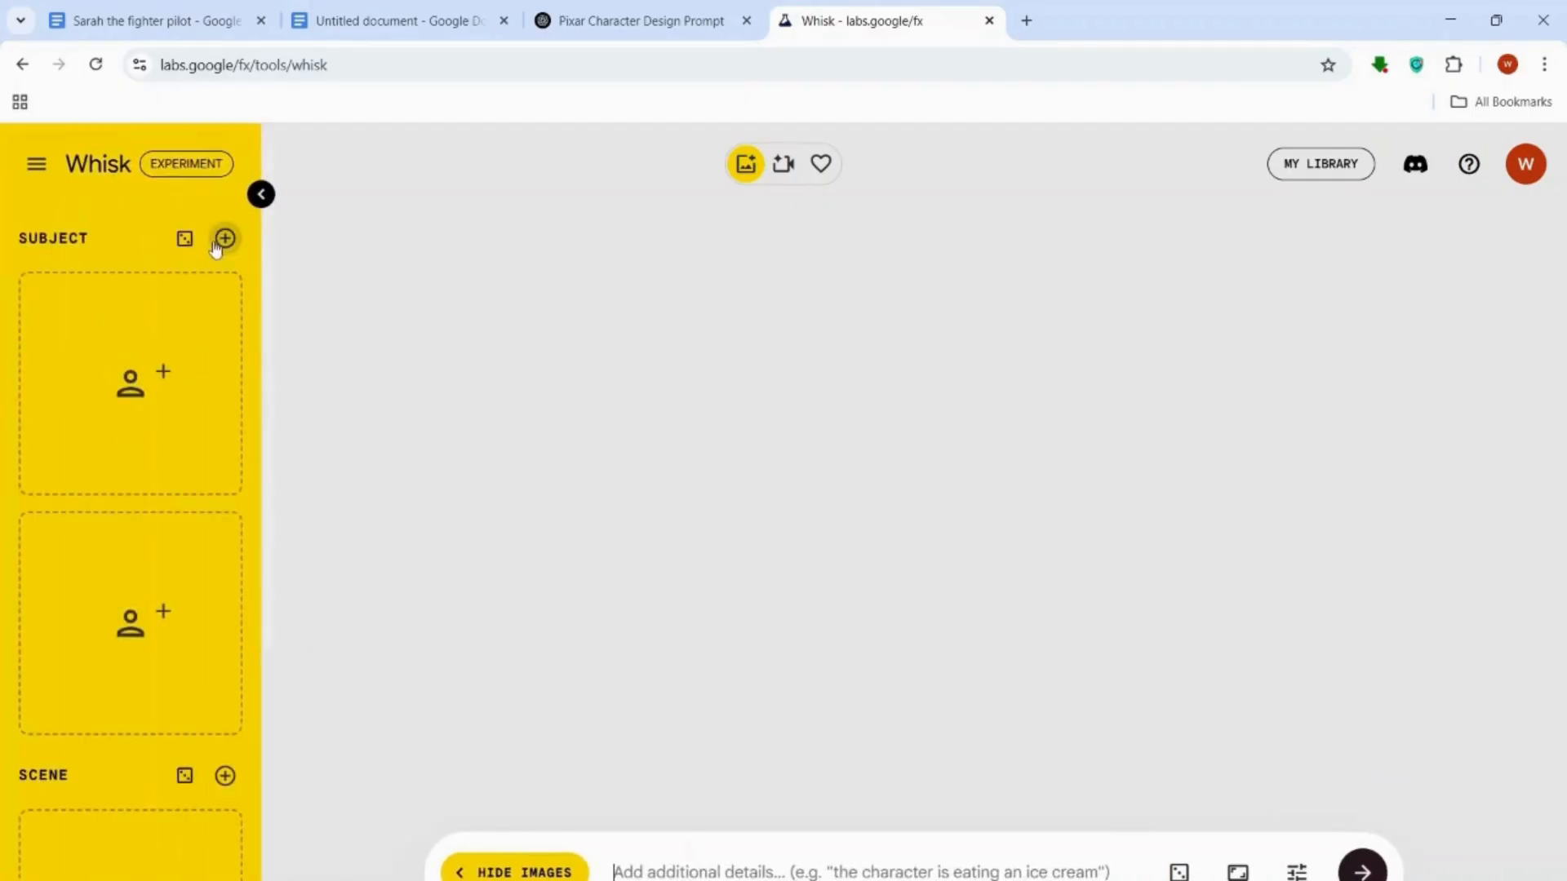
pyautogui.click(224, 241)
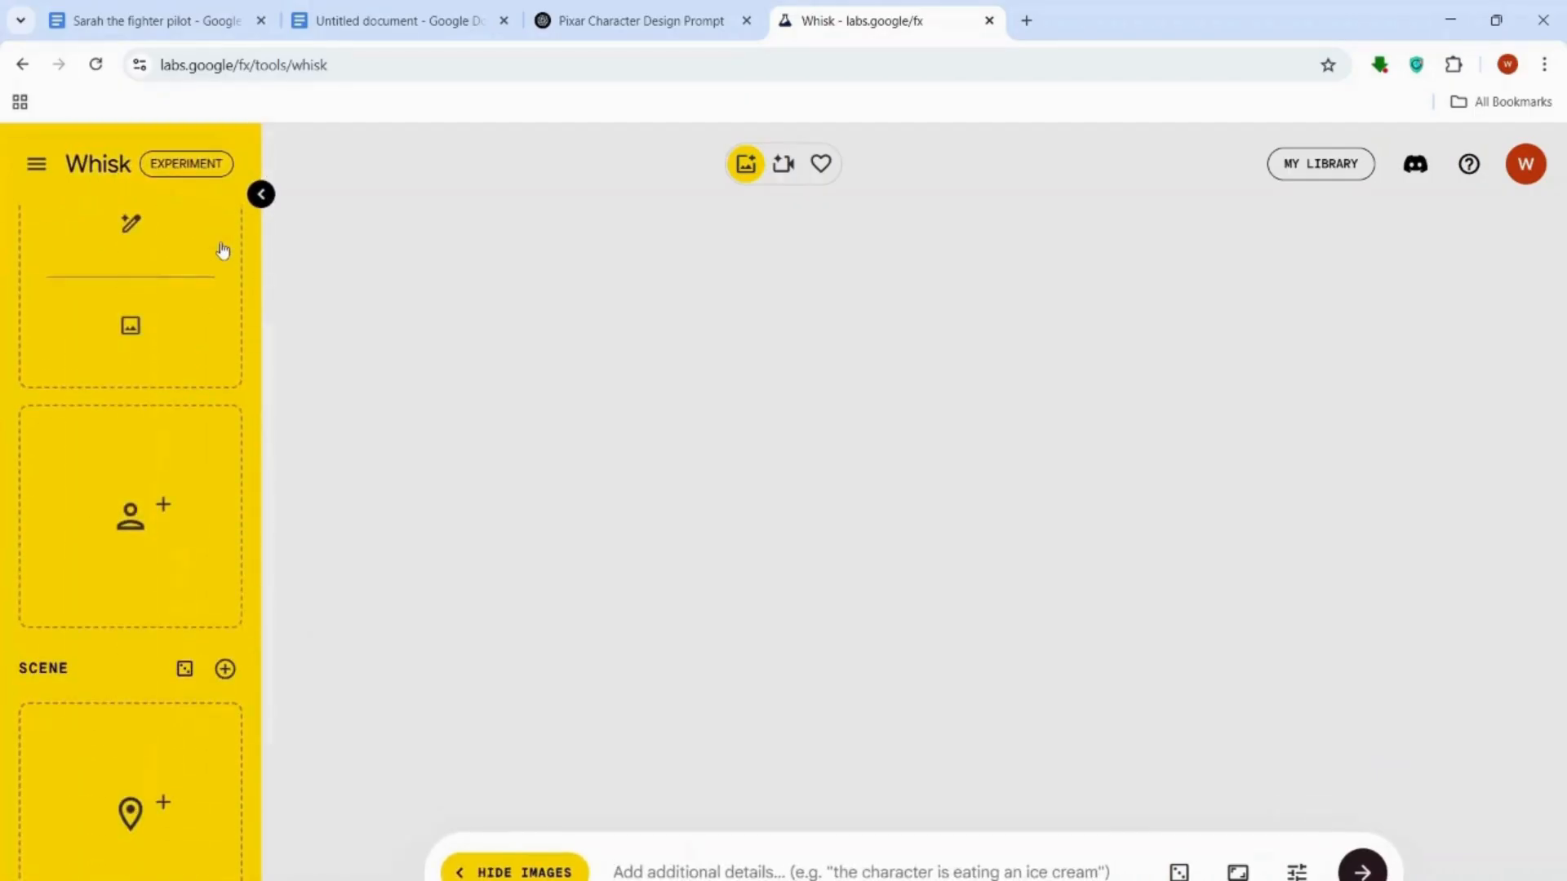
pyautogui.scroll(4, 175, 348)
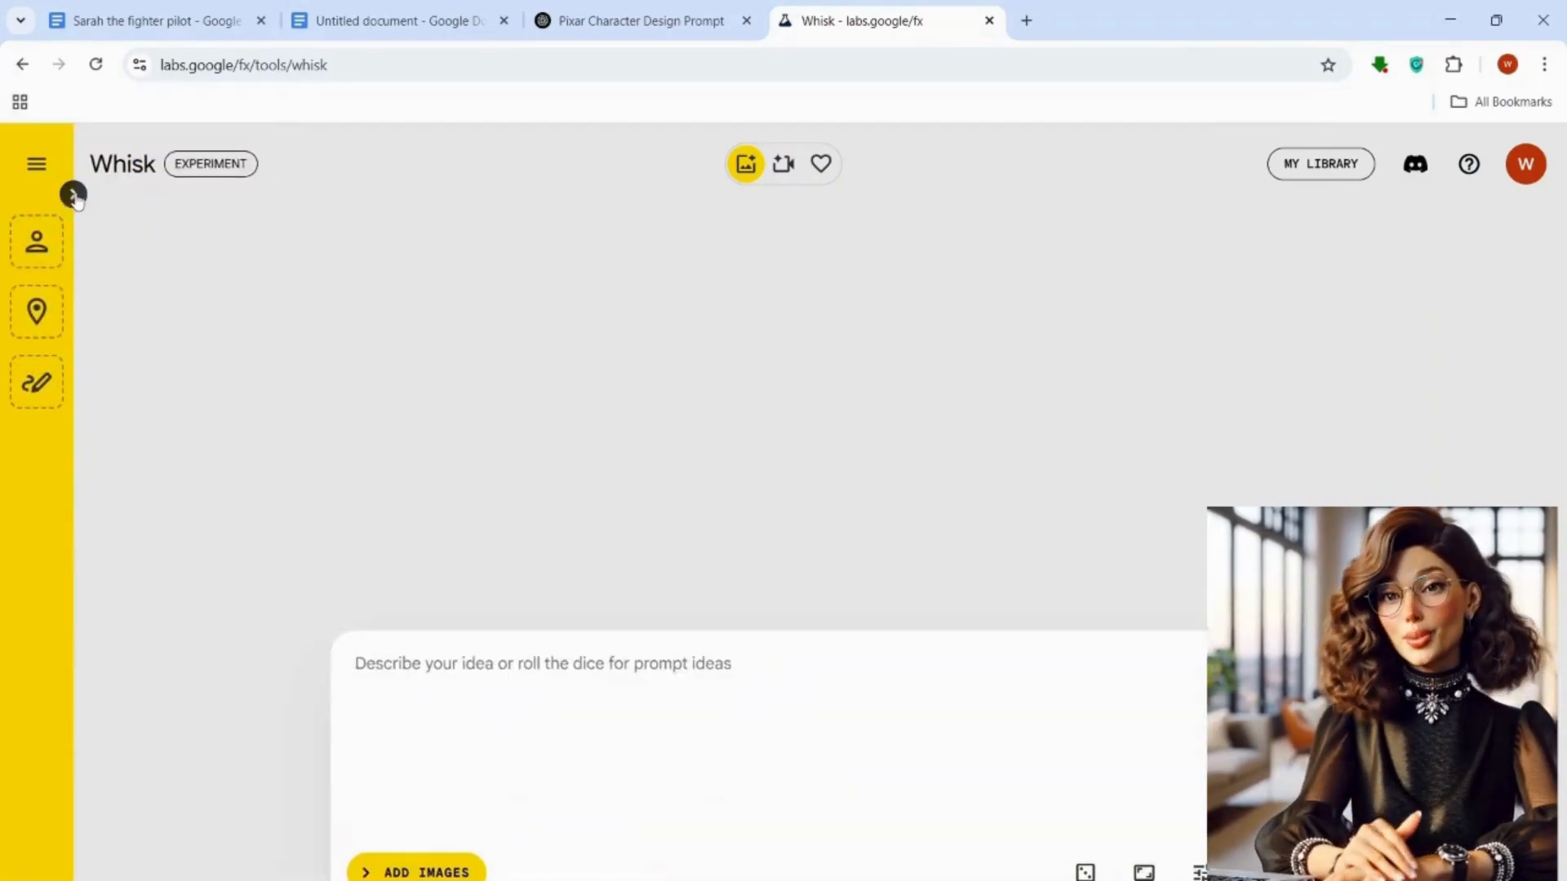
pyautogui.click(73, 194)
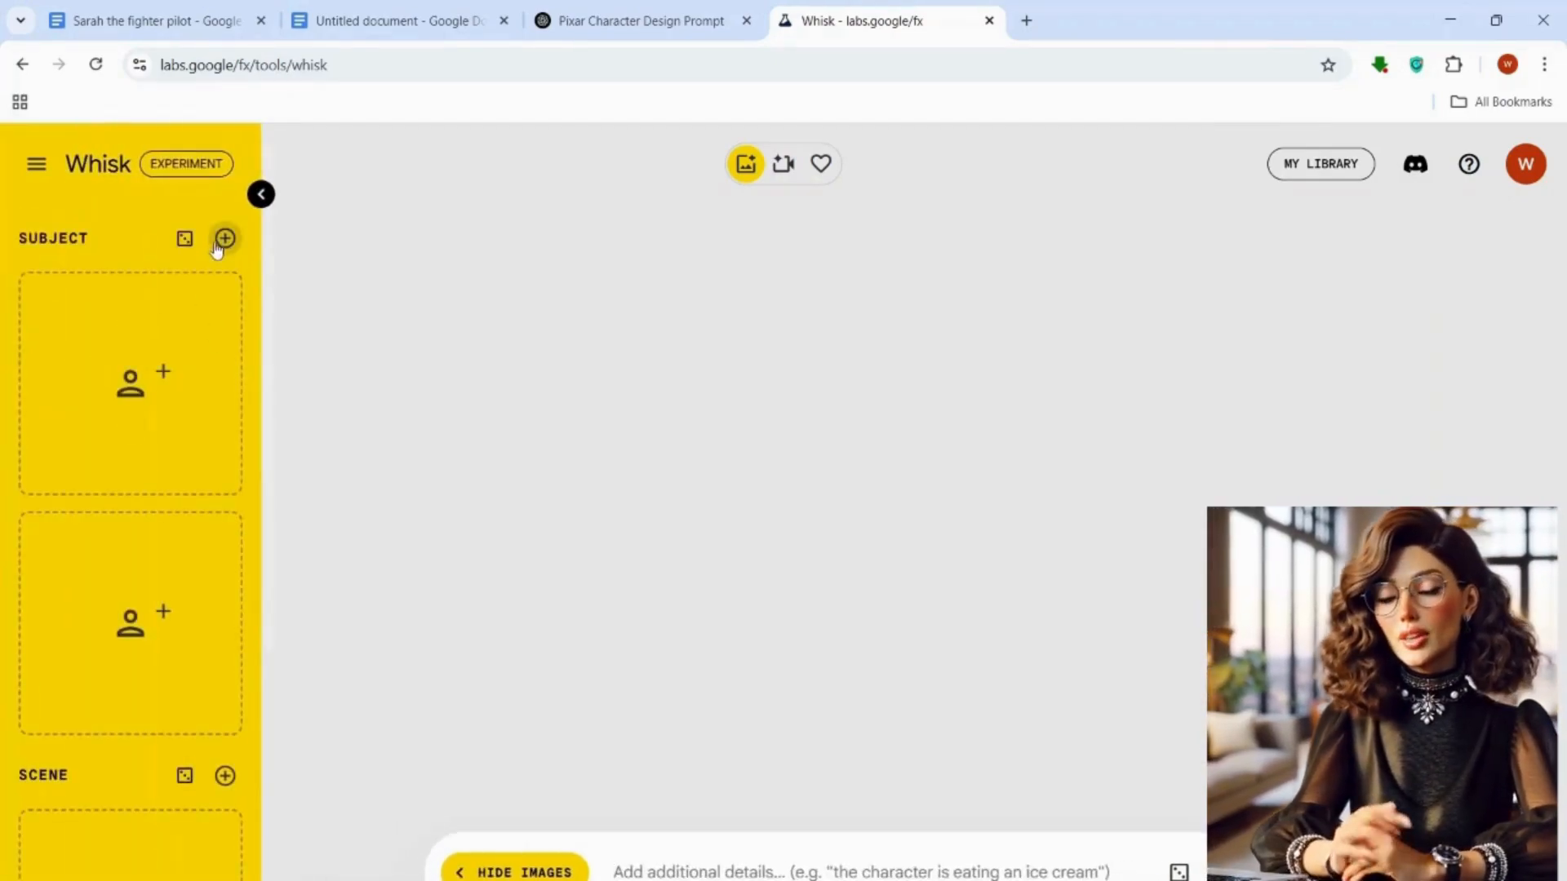
pyautogui.scroll(-2, 219, 250)
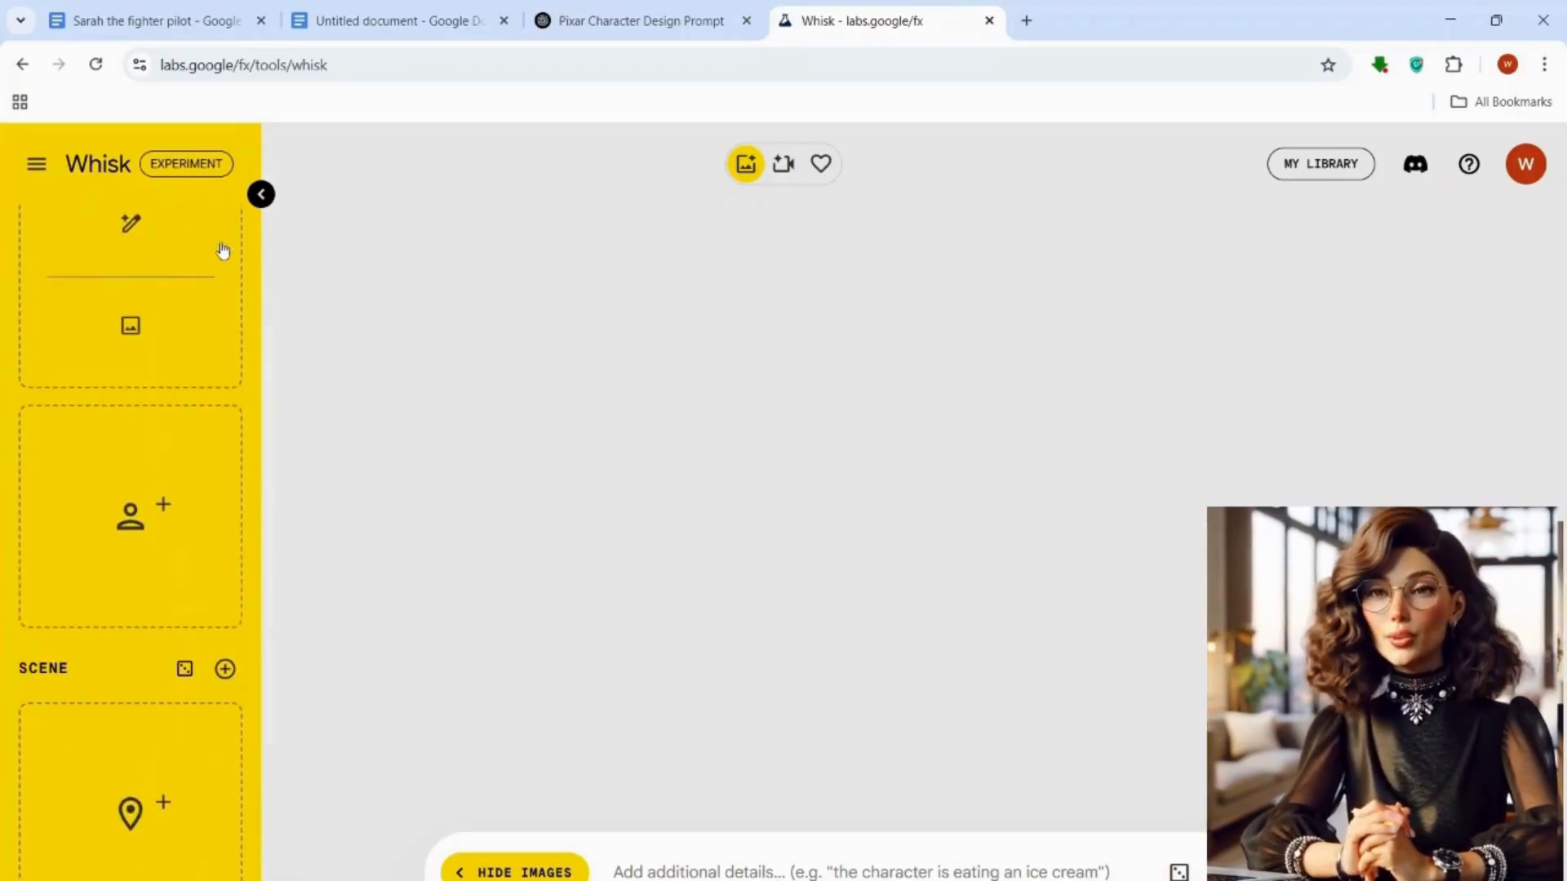
pyautogui.scroll(2, 175, 347)
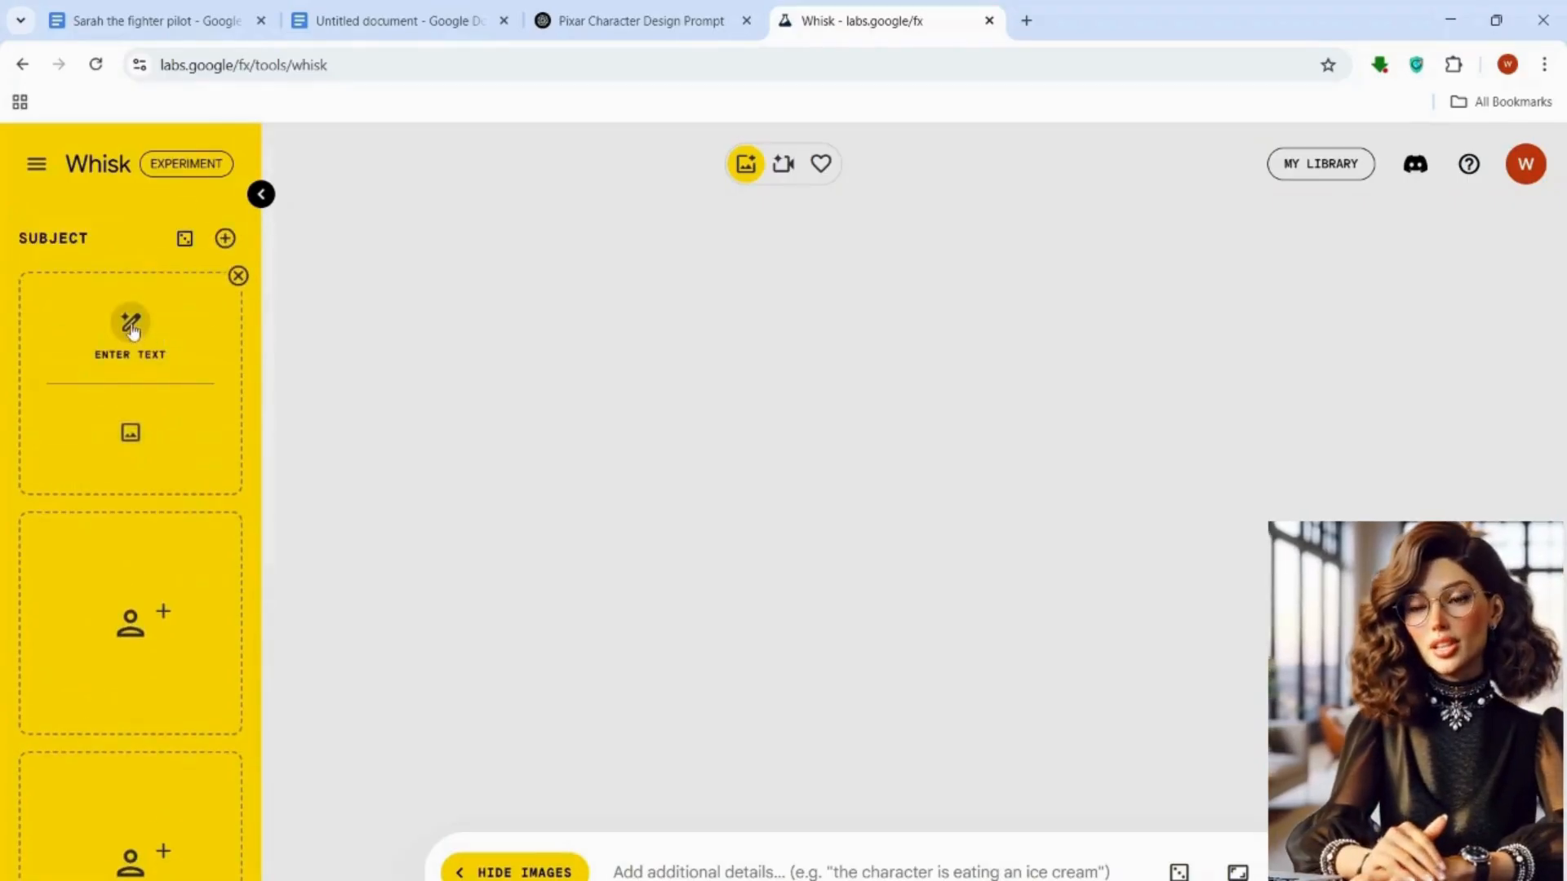
# Step: Generate the first subject image in Whisk from the "Sarah" character prompt copied from the "Sarah the fighter pilot" document
pyautogui.scroll(-1, 174, 347)
pyautogui.scroll(1, 175, 347)
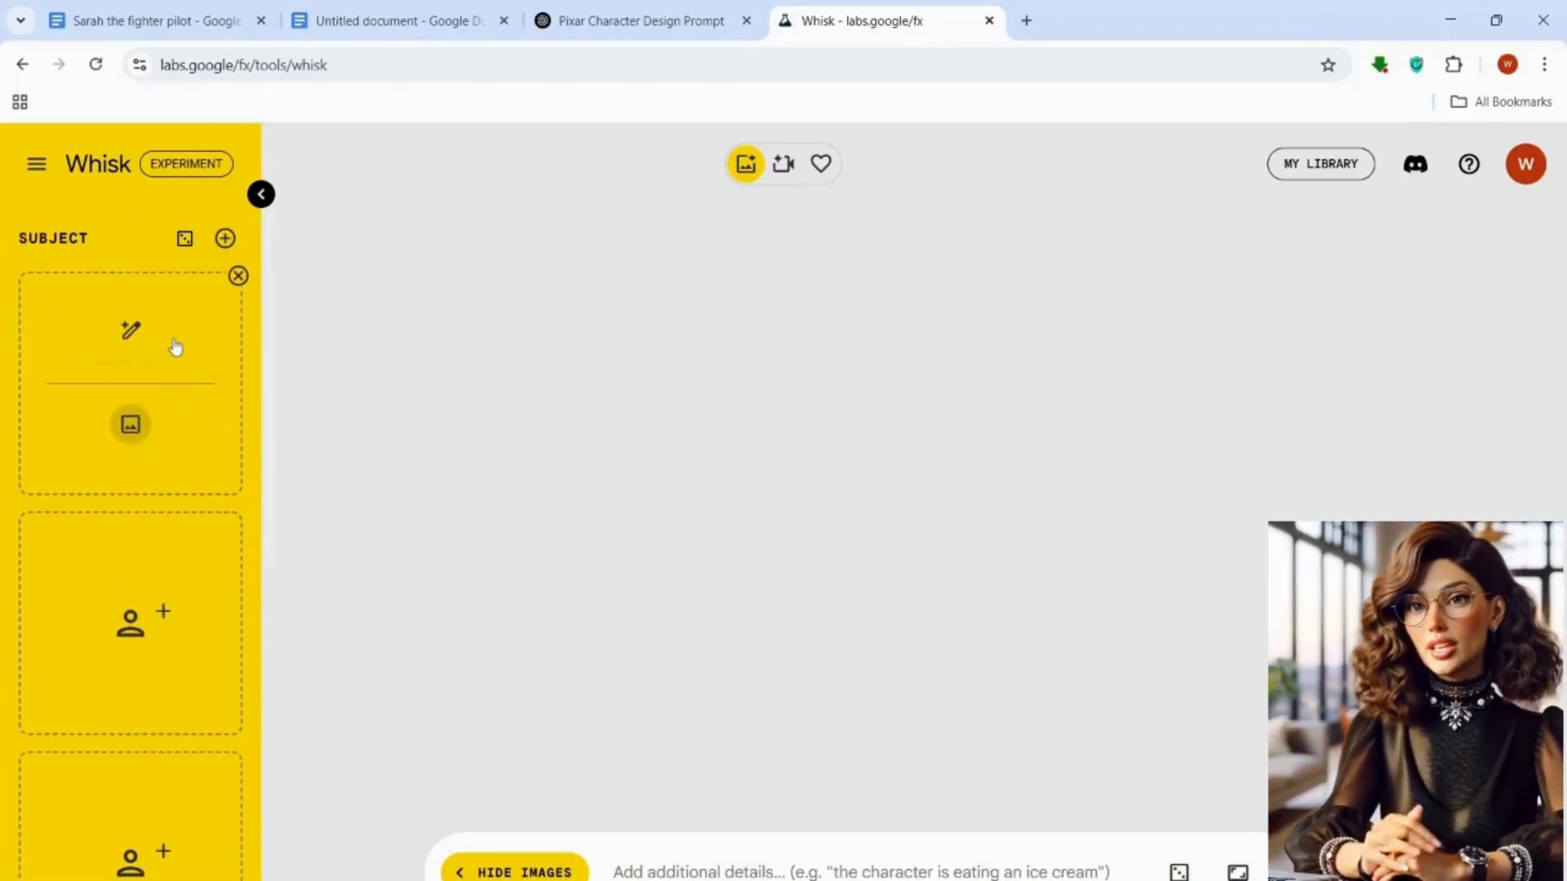
pyautogui.scroll(-1, 174, 347)
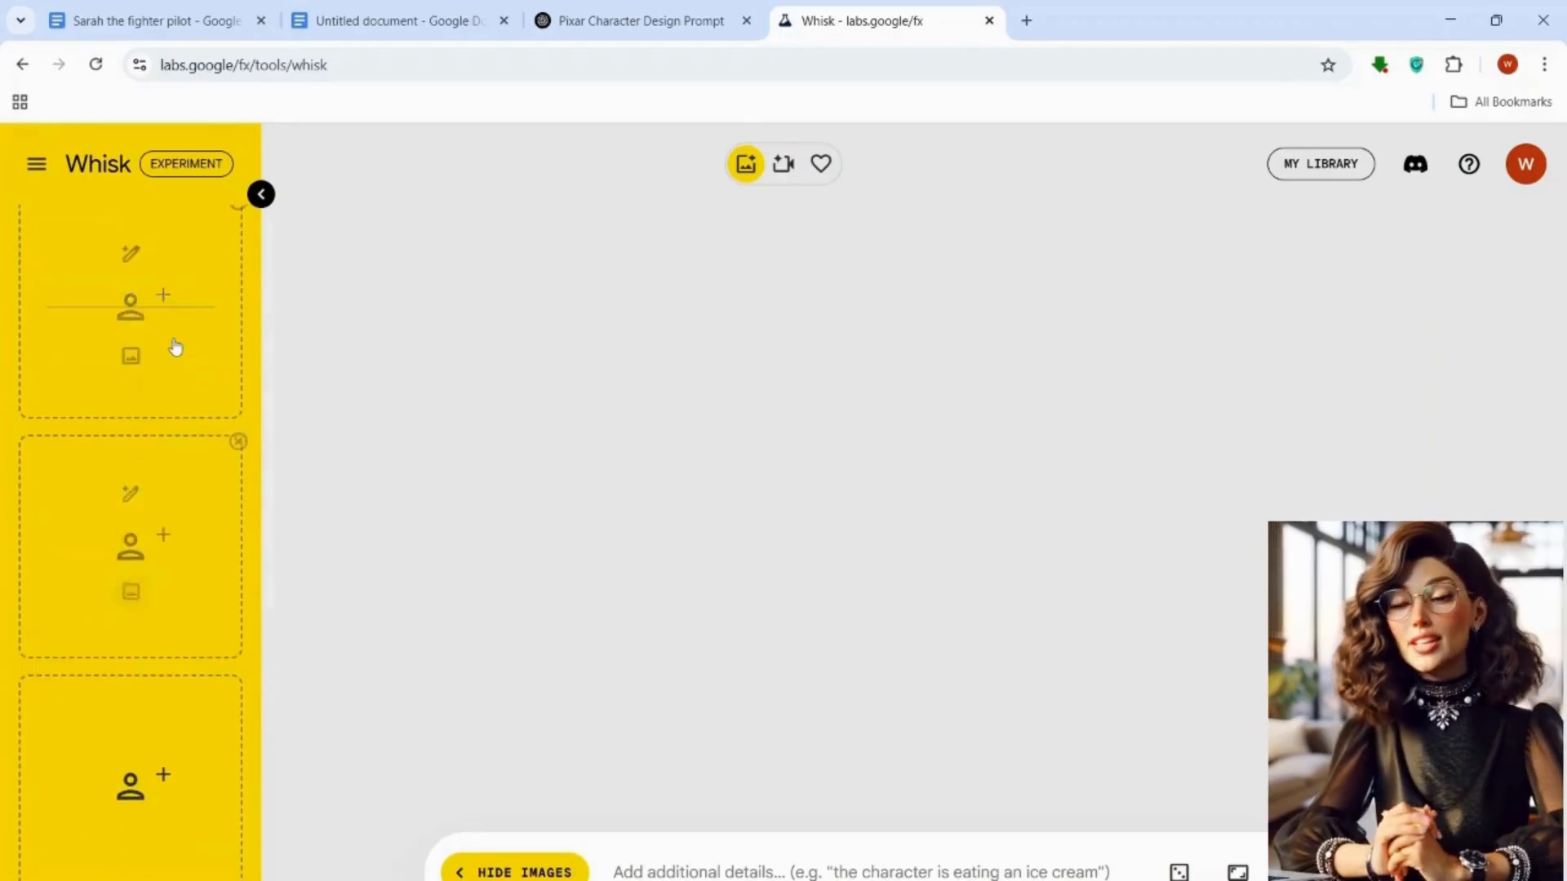
pyautogui.scroll(1, 175, 346)
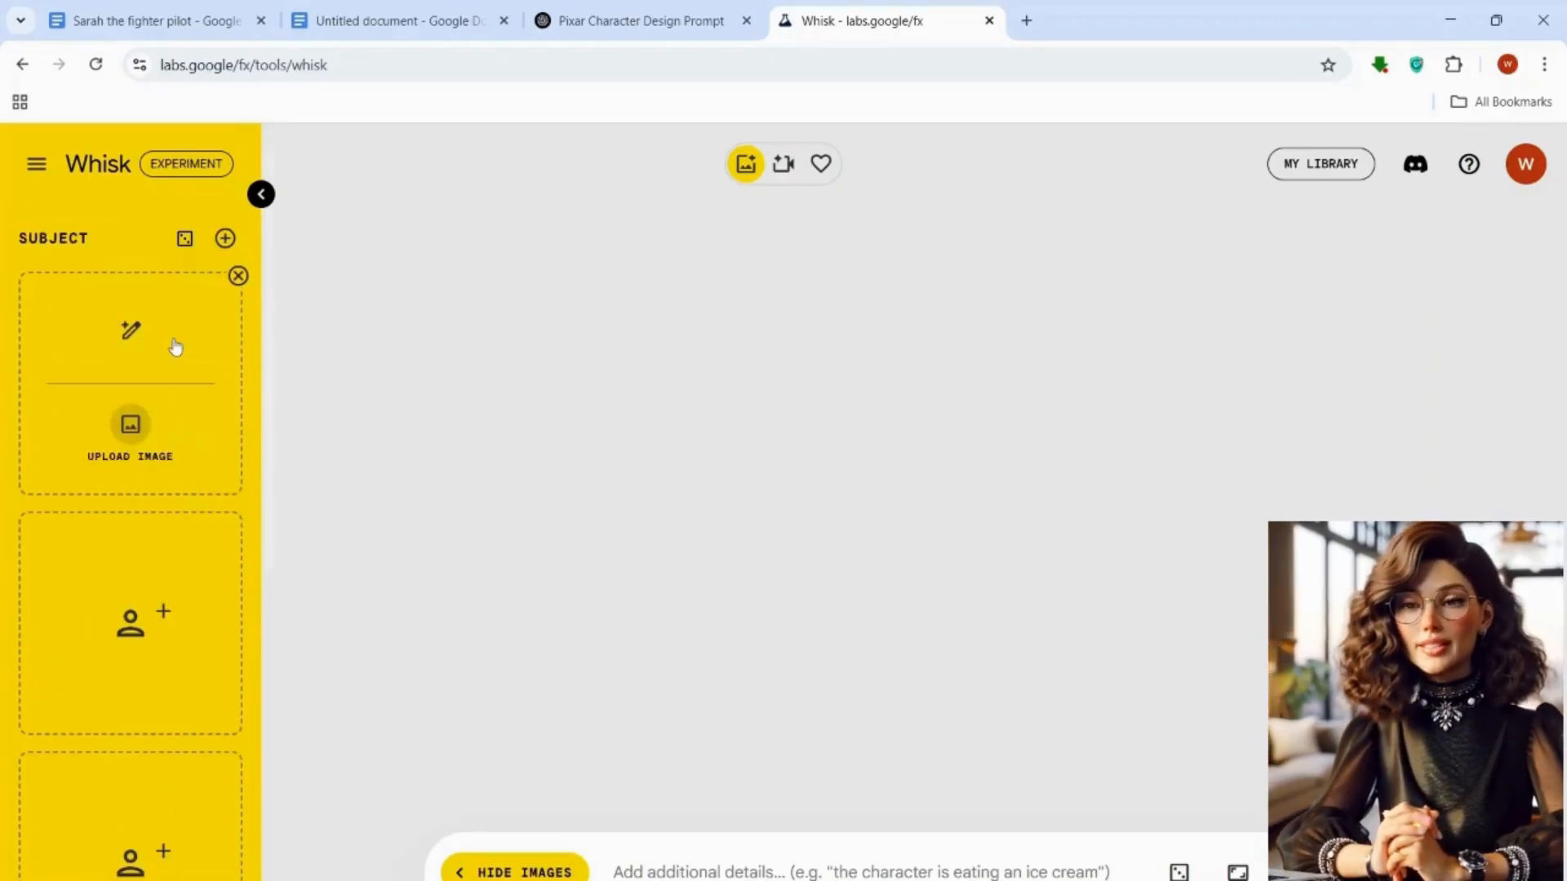
pyautogui.click(130, 324)
pyautogui.click(187, 20)
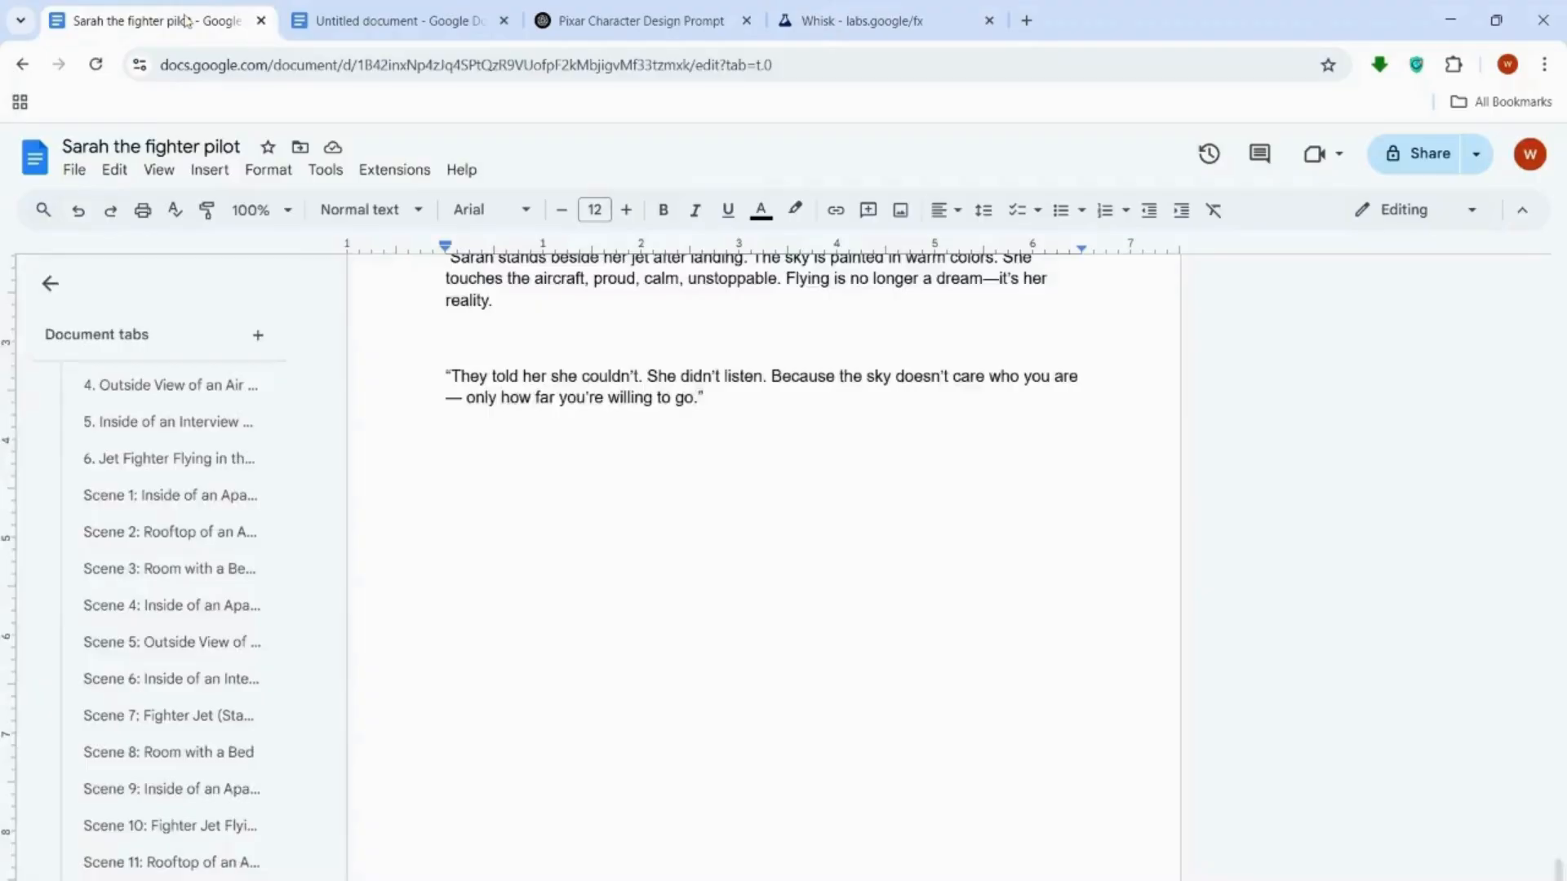
pyautogui.scroll(20, 654, 531)
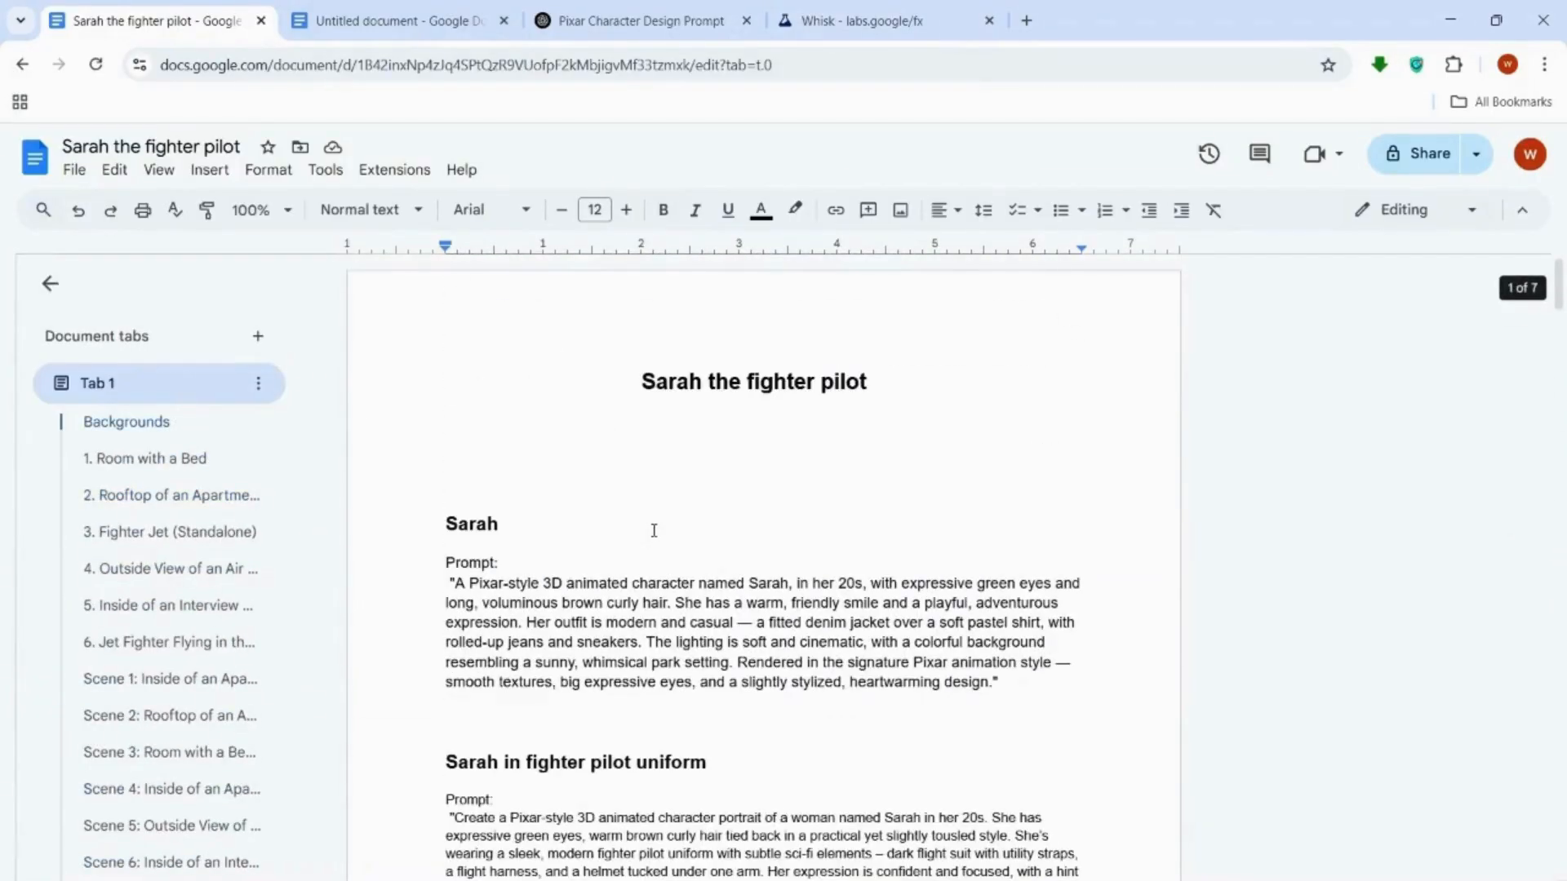
pyautogui.moveTo(459, 583); pyautogui.dragTo(994, 677)
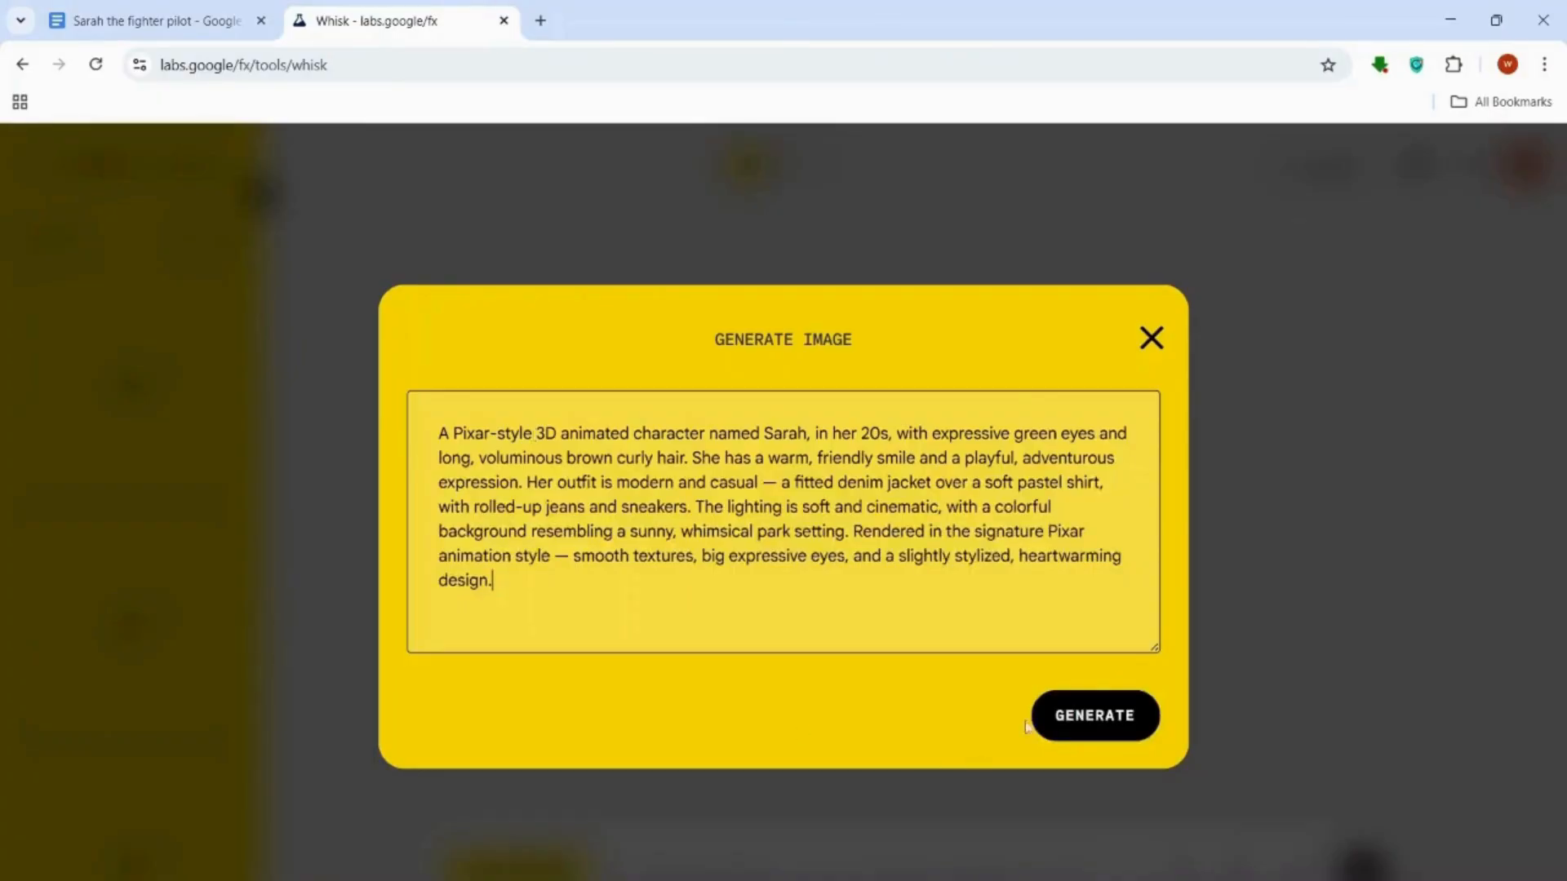
pyautogui.click(1079, 718)
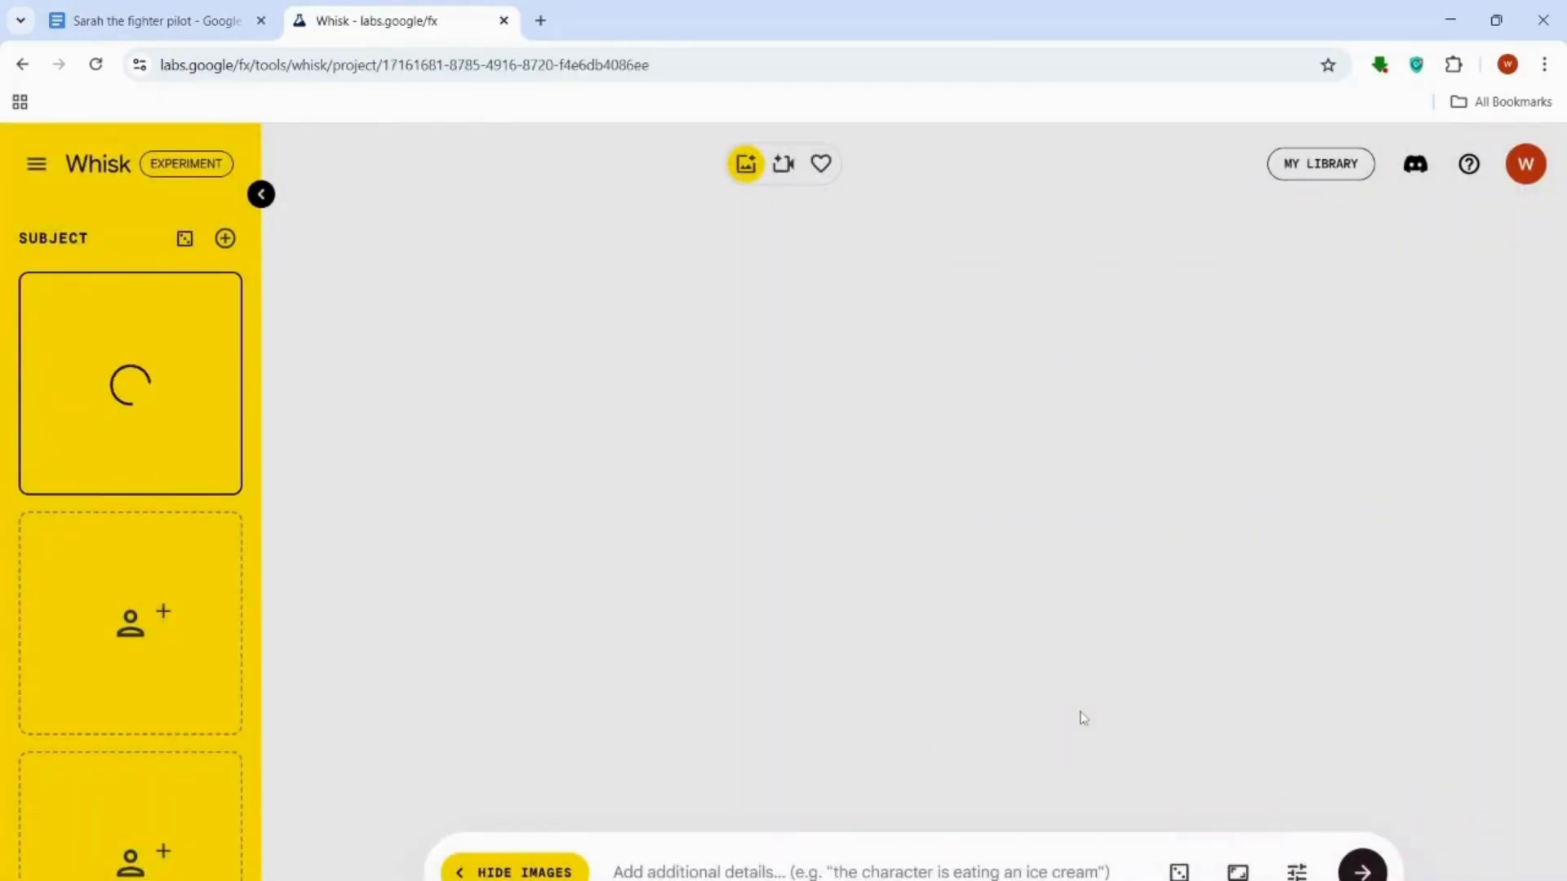
# Step: Generate the second subject image in Whisk from the document's "Sarah in fighter pilot uniform" prompt
pyautogui.click(193, 23)
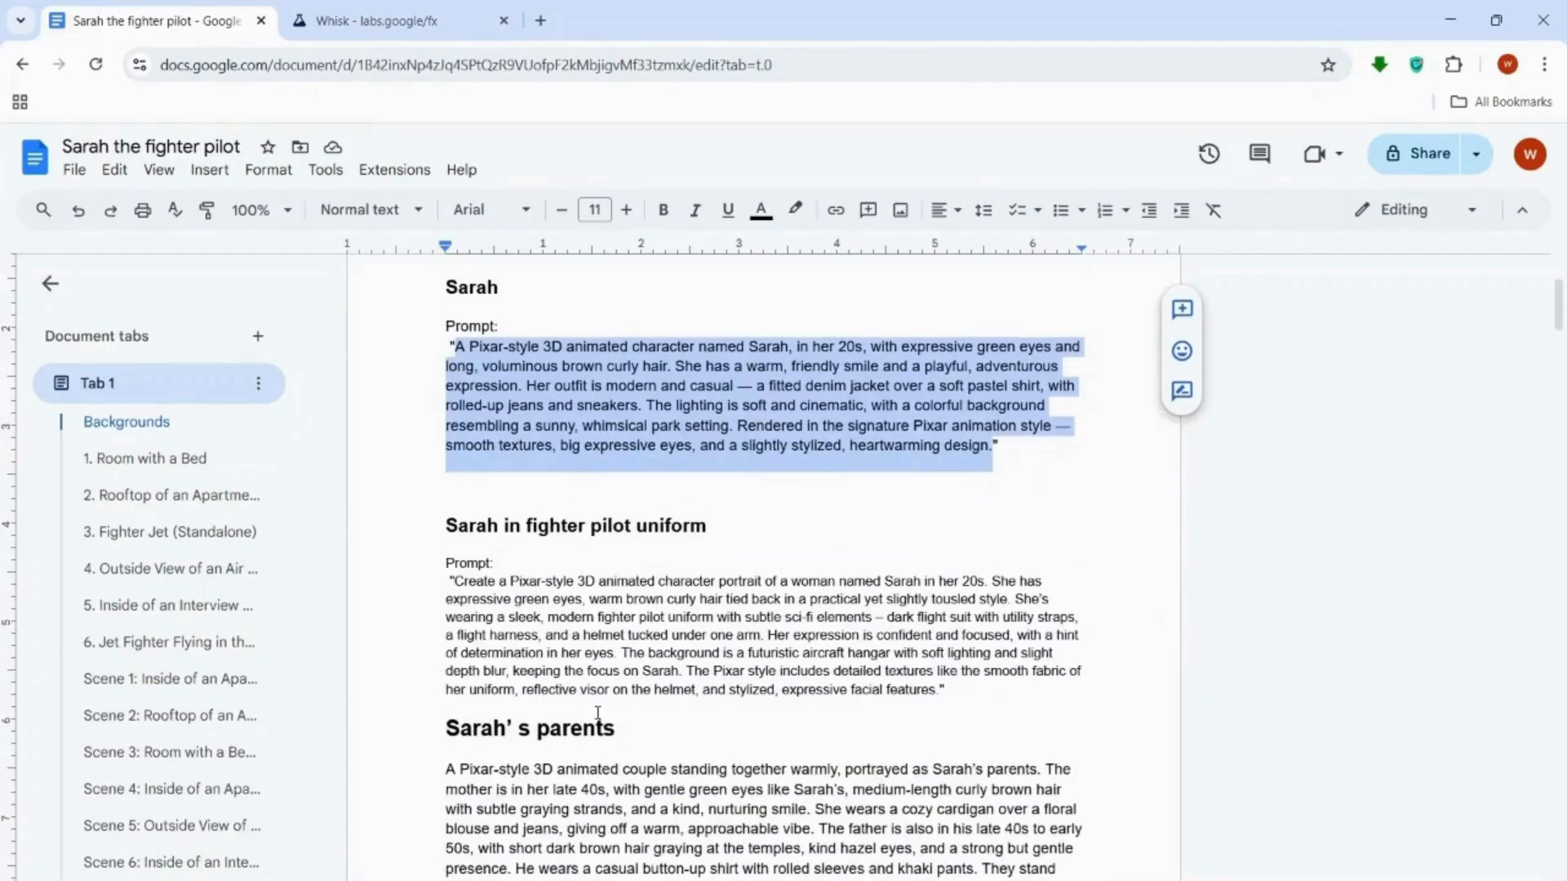
pyautogui.moveTo(454, 581); pyautogui.dragTo(943, 691)
pyautogui.hotkey('ctrl', 'c')
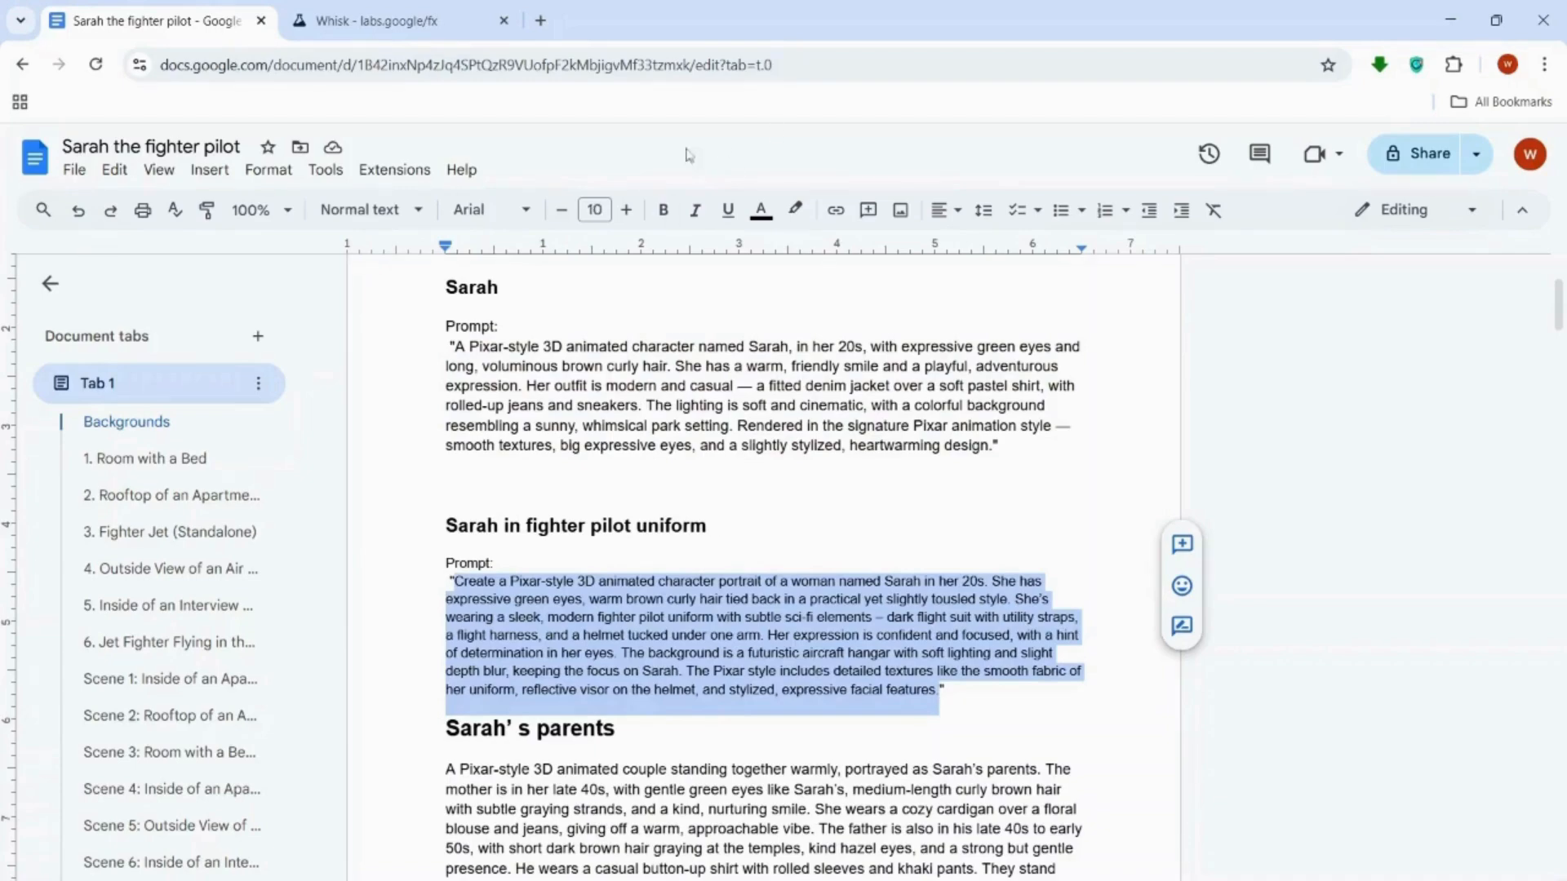
pyautogui.hotkey('ctrl', 'Tab')
pyautogui.hotkey('ctrl', 'v')
pyautogui.click(1130, 737)
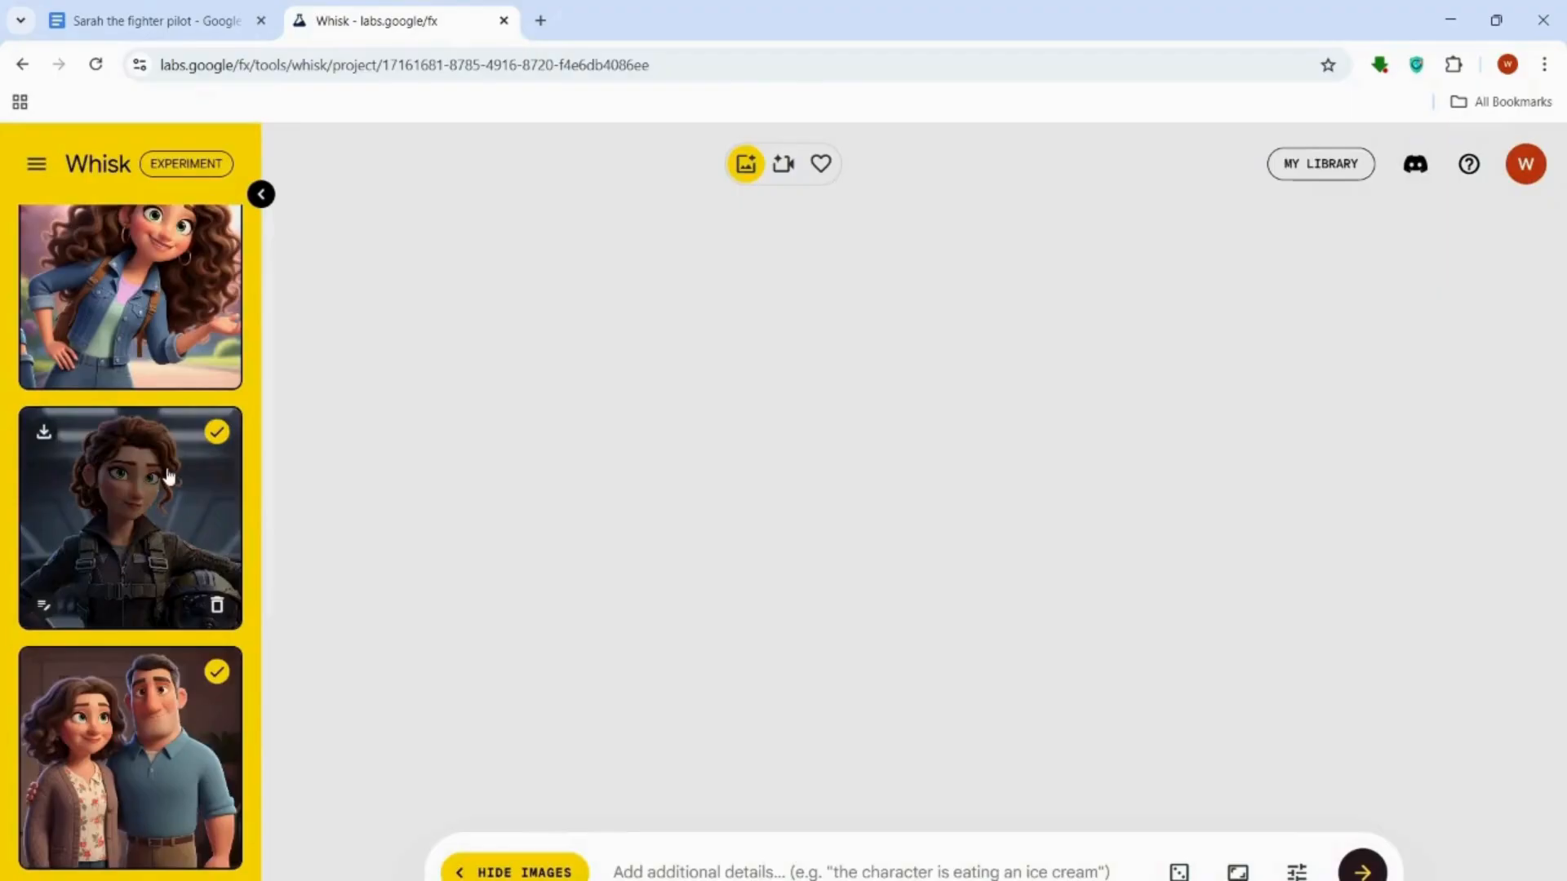
# Step: Review the three generated subject images and add a second scene slot
pyautogui.scroll(2, 207, 650)
pyautogui.scroll(-1, 204, 649)
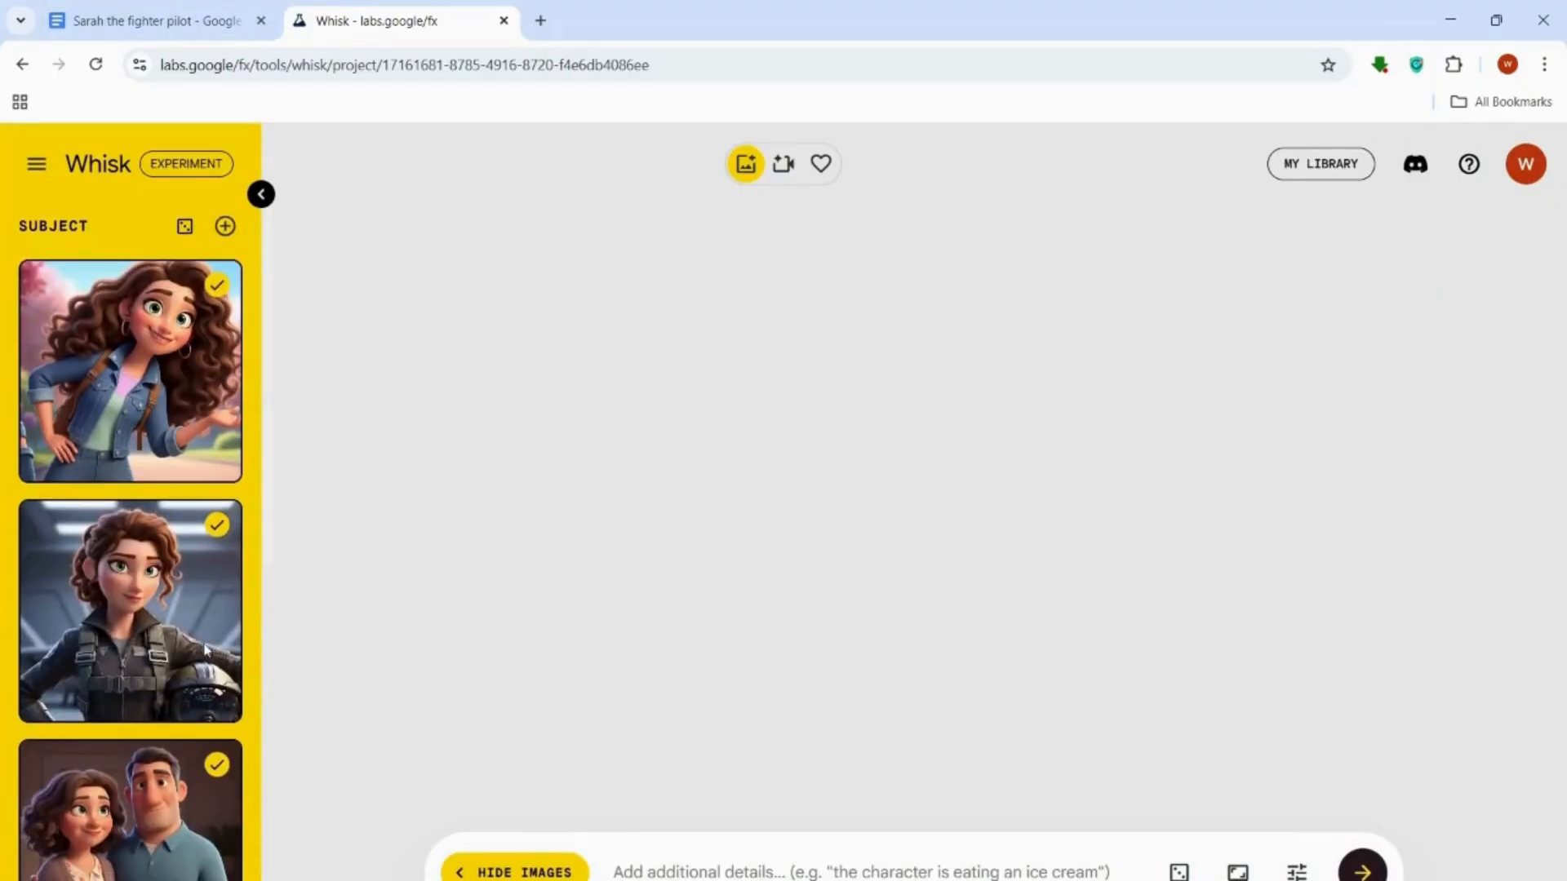
pyautogui.scroll(-6, 204, 649)
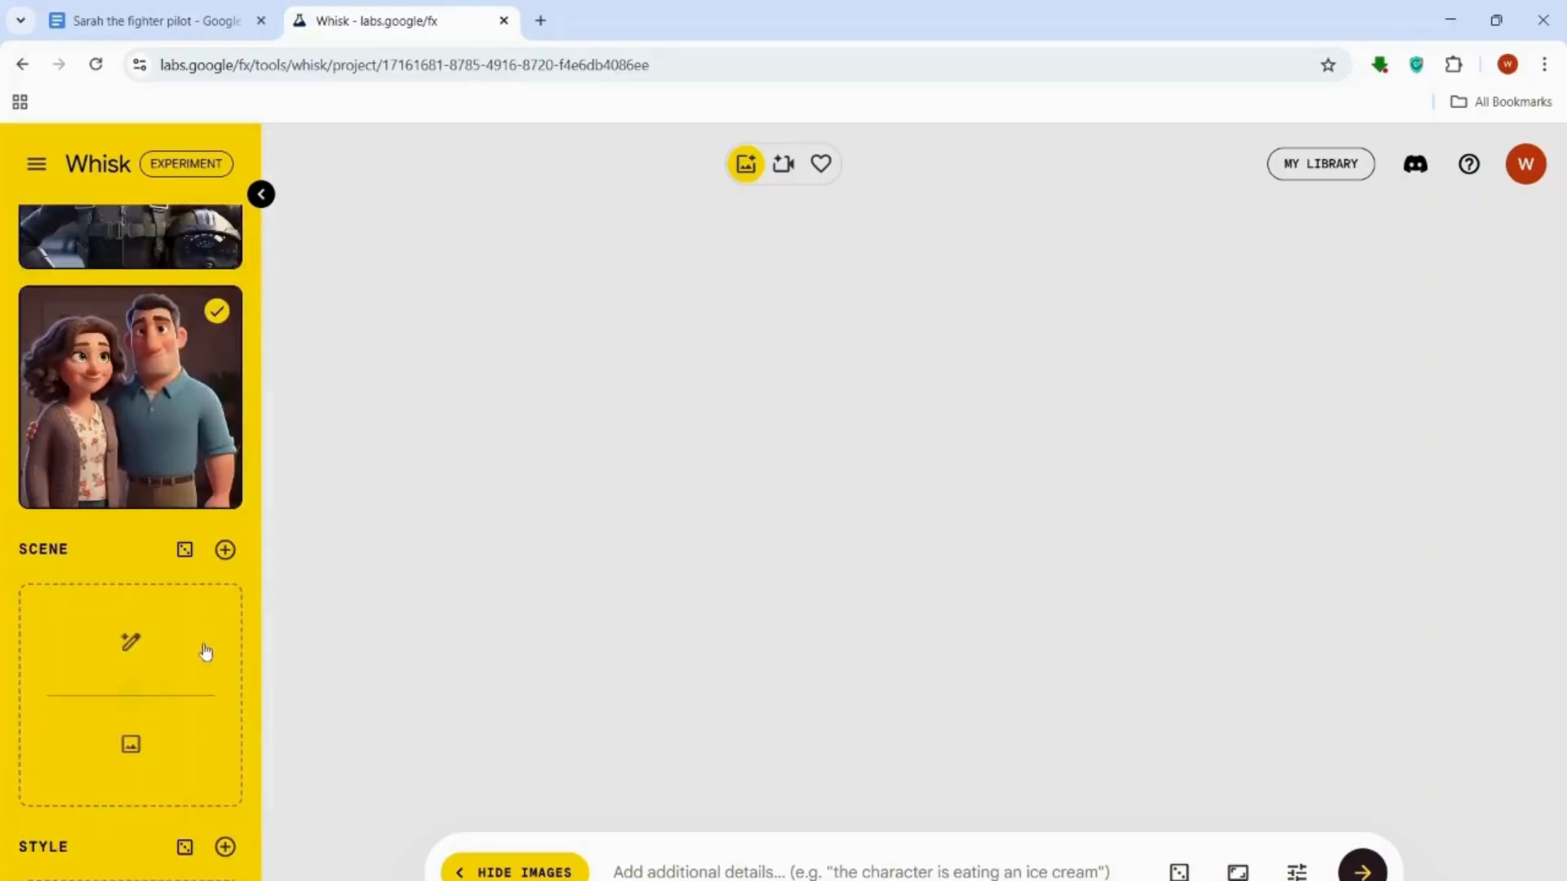
pyautogui.scroll(5, 204, 650)
pyautogui.scroll(1, 204, 650)
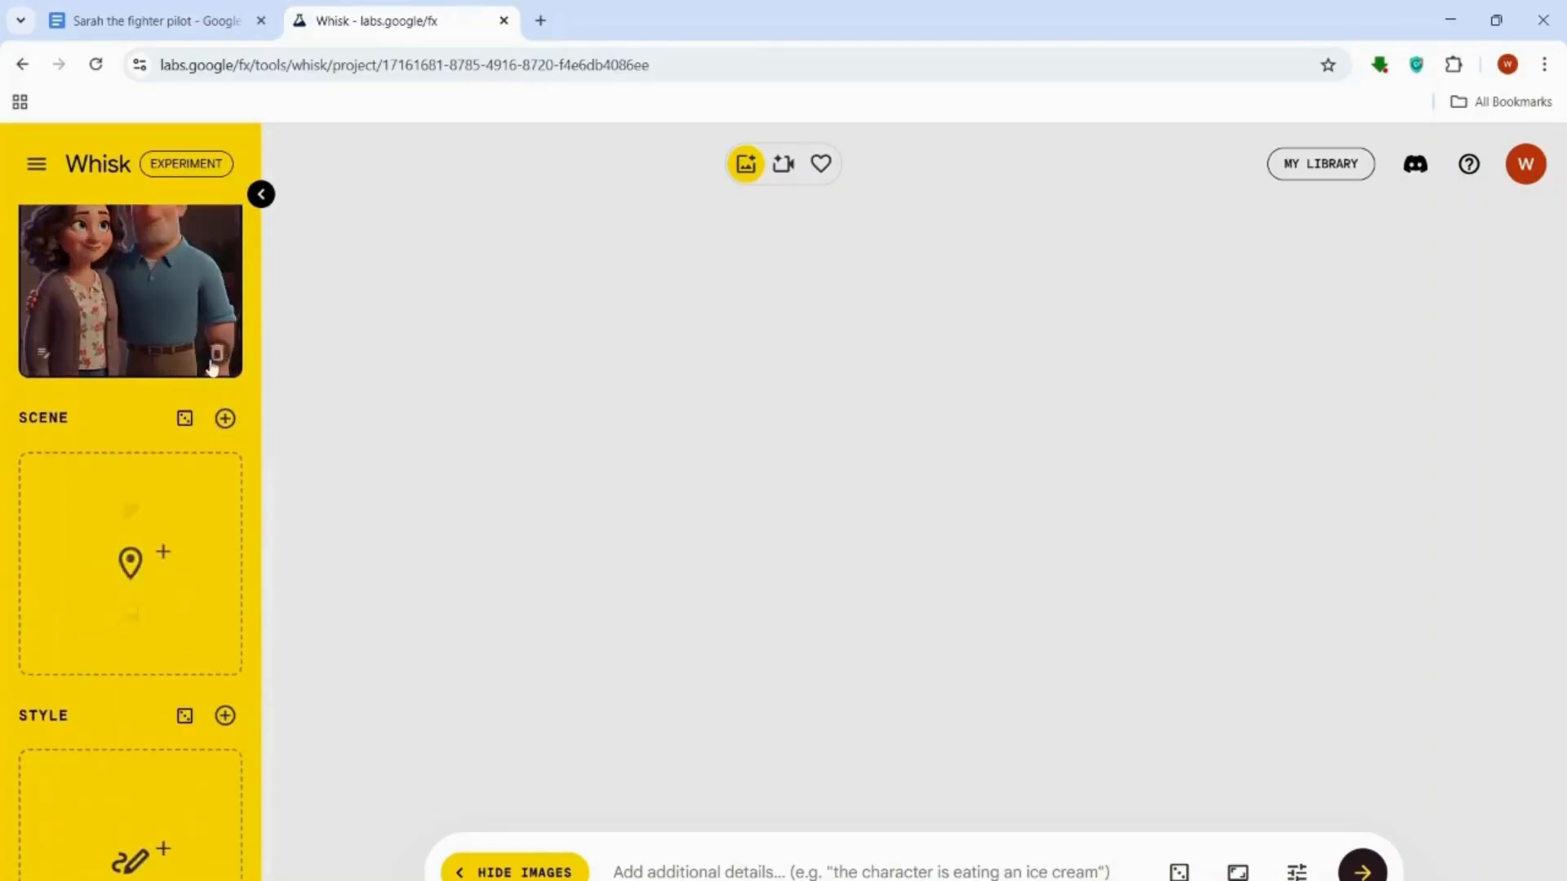
pyautogui.click(225, 418)
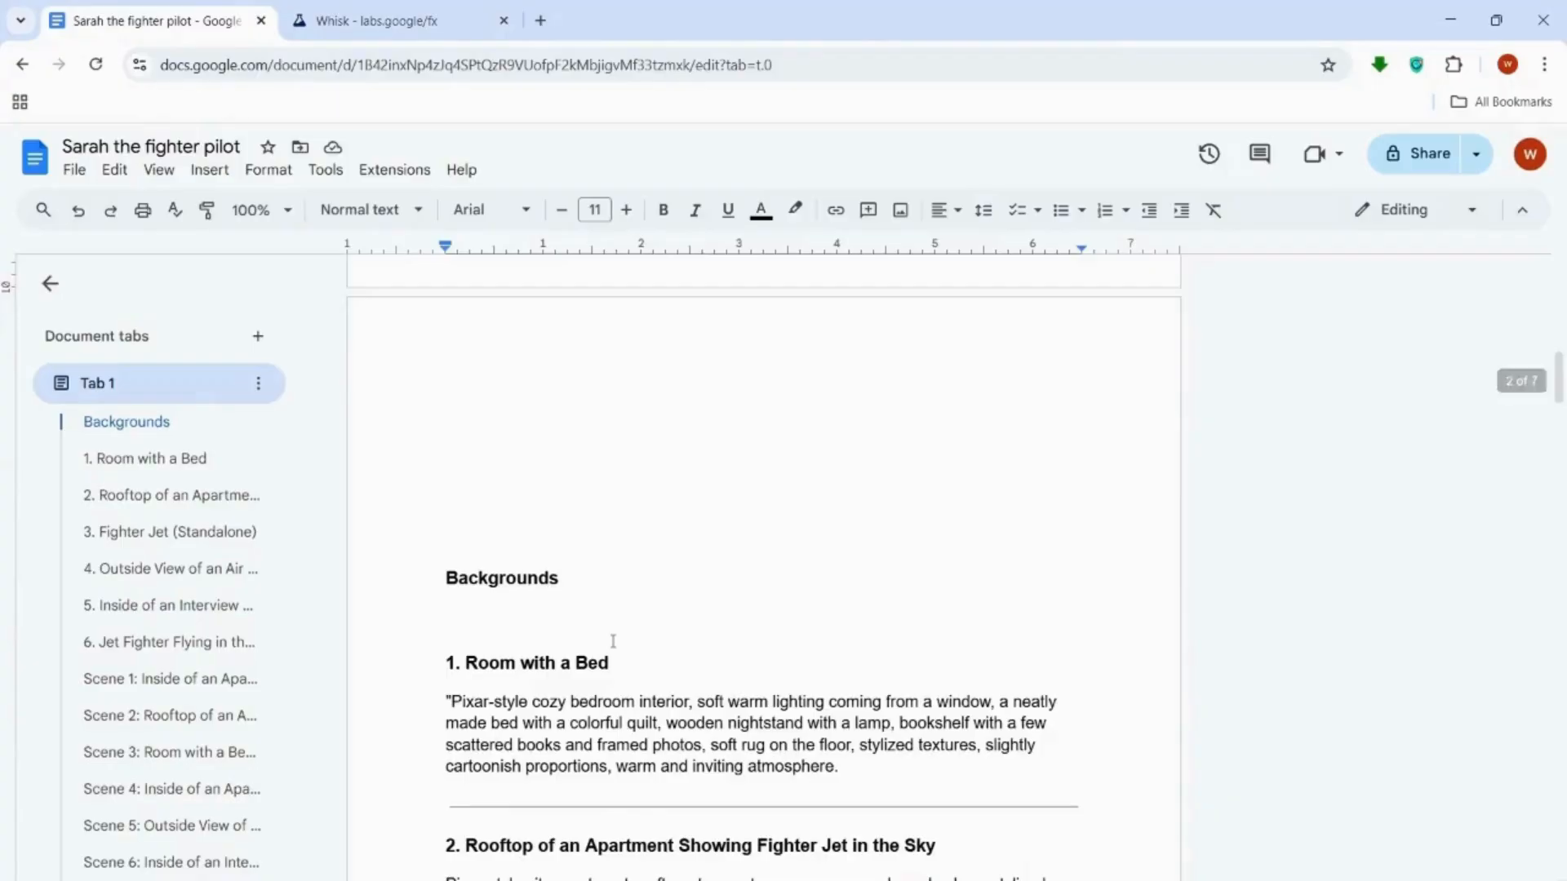
# Step: Generate the first scene image in Whisk from the document's "Room with a Bed" background prompt
pyautogui.scroll(-1, 613, 642)
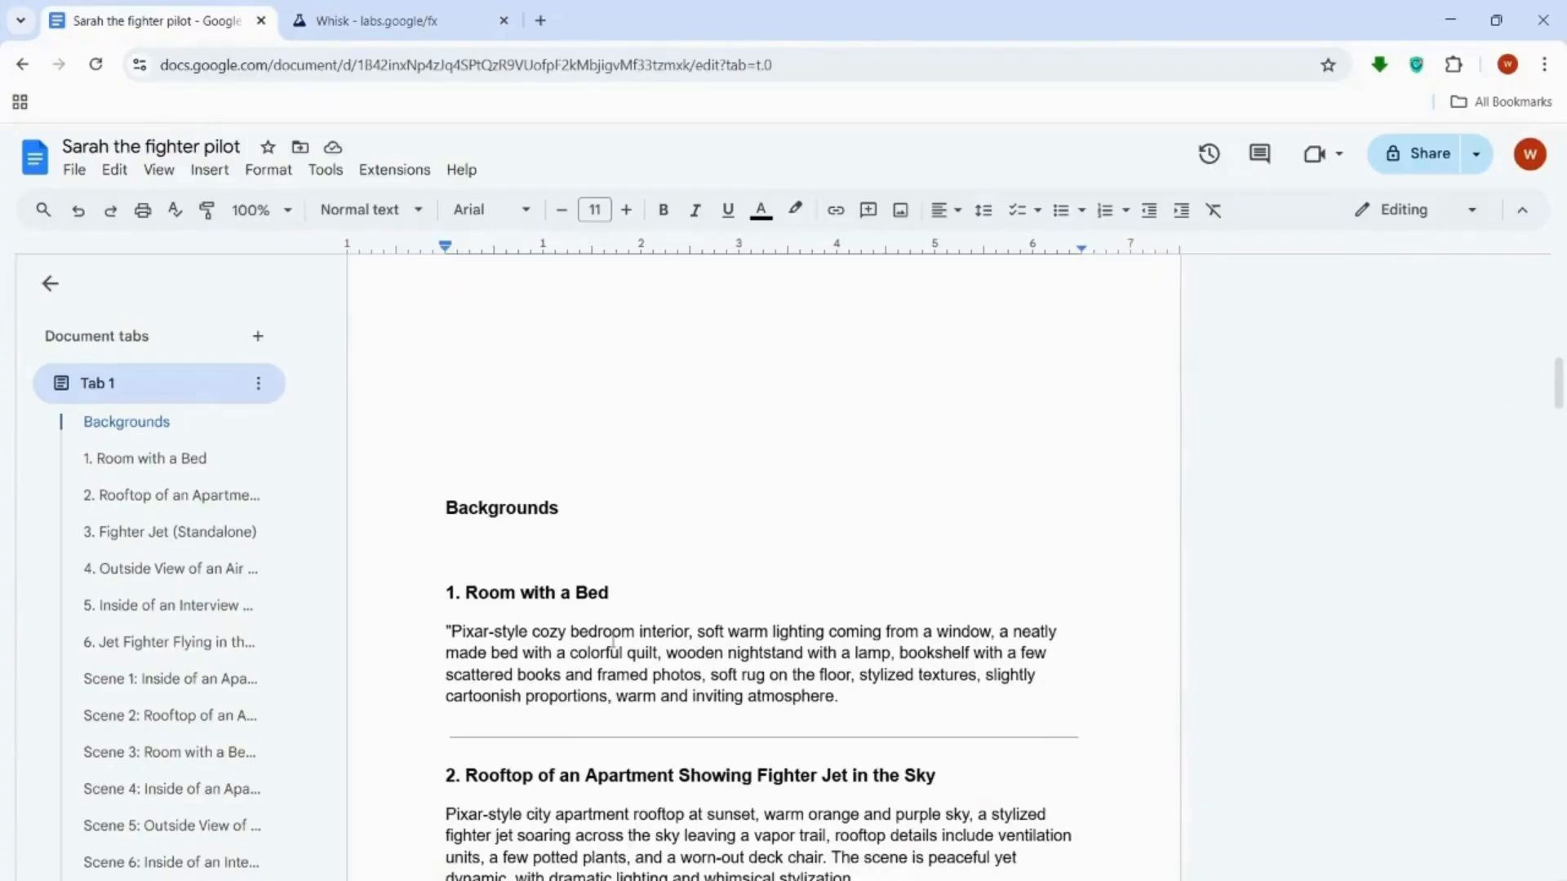
pyautogui.moveTo(452, 633); pyautogui.dragTo(853, 700)
pyautogui.hotkey('ctrl', 'c')
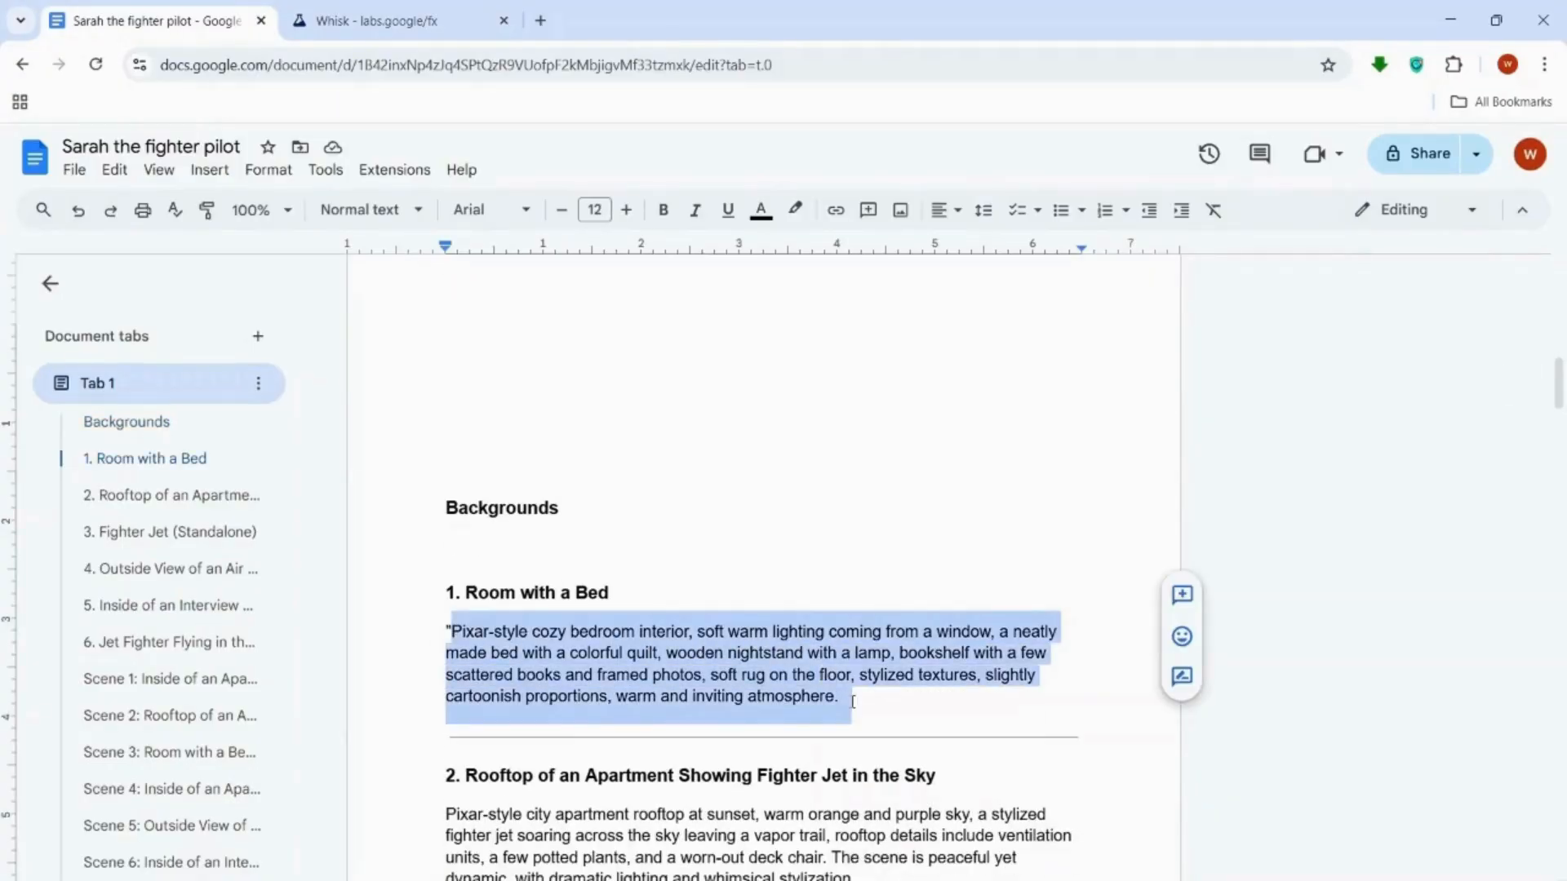
pyautogui.click(368, 20)
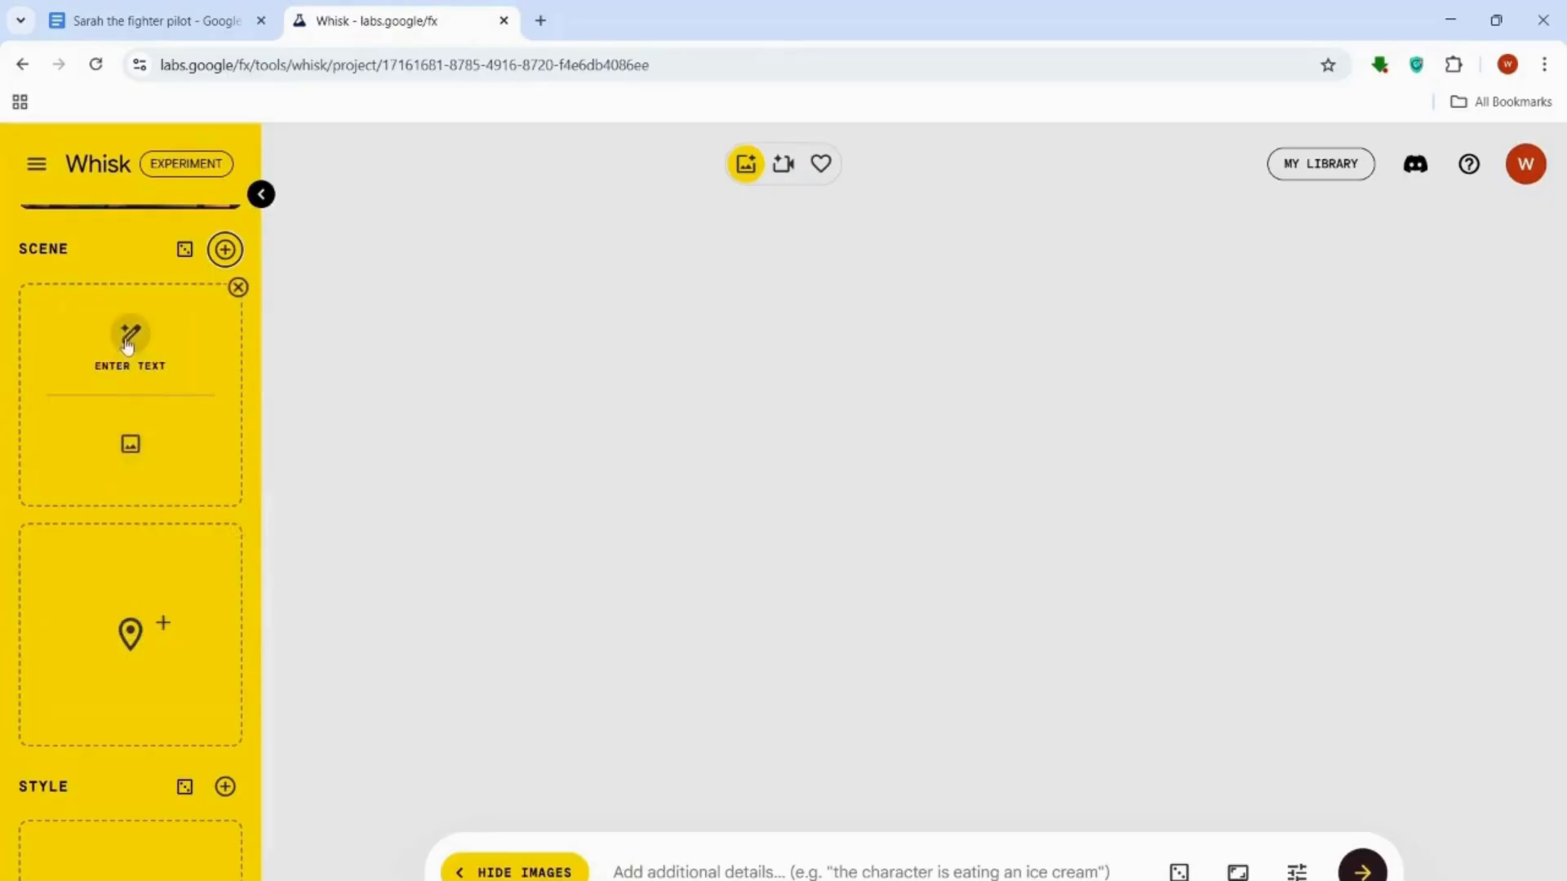
pyautogui.click(129, 339)
pyautogui.hotkey('ctrl', 'v')
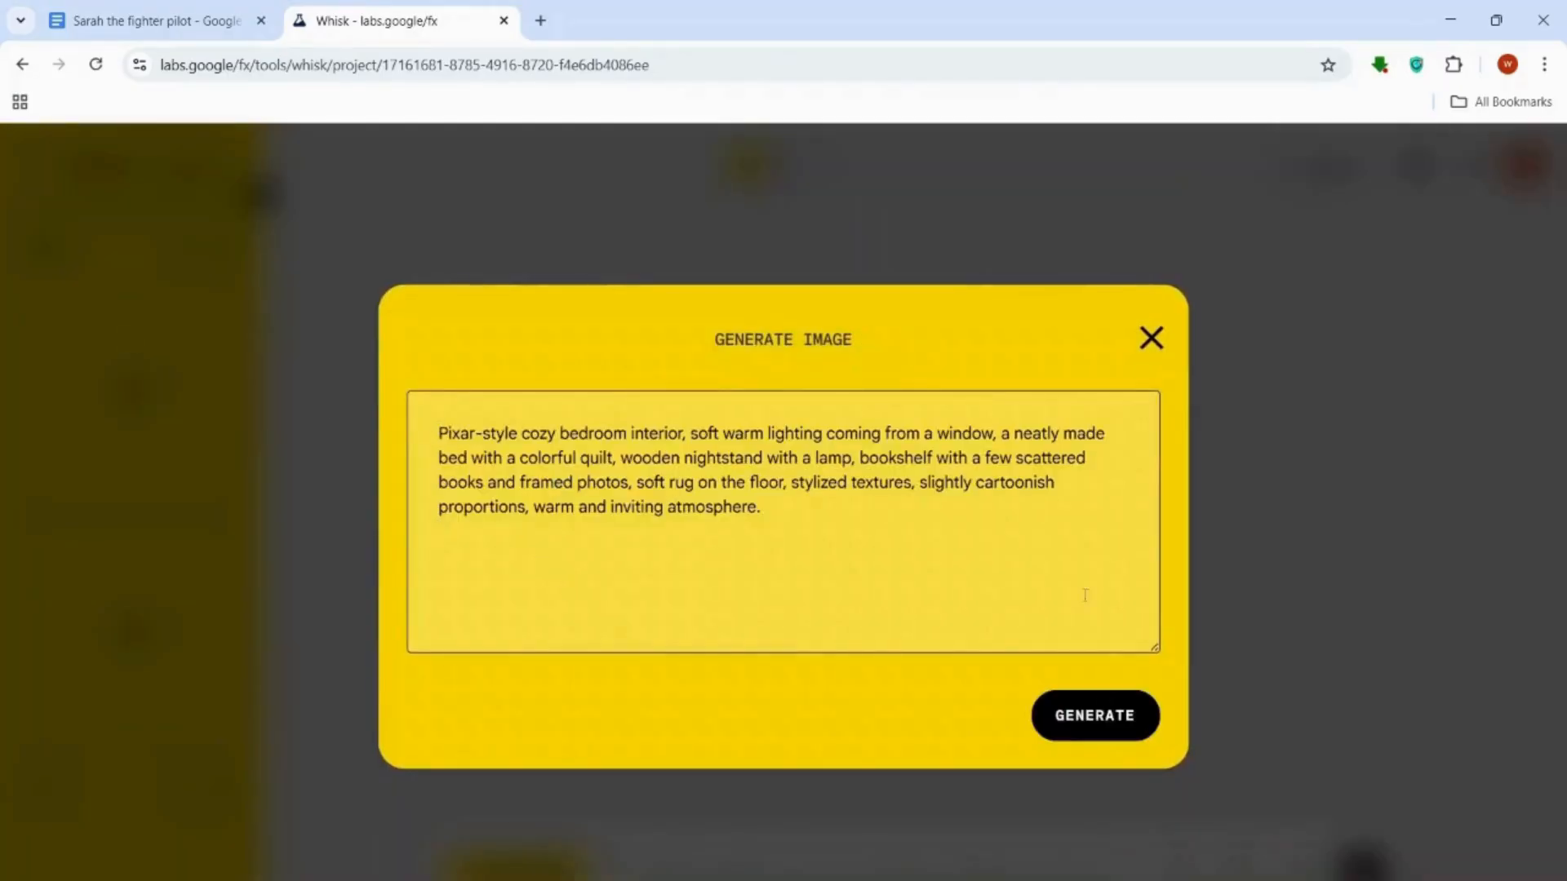
pyautogui.click(1102, 718)
# Step: Copy the "Rooftop of an Apartment Showing Fighter Jet in the Sky" prompt and open text entry for Whisk's second scene slot
pyautogui.click(161, 18)
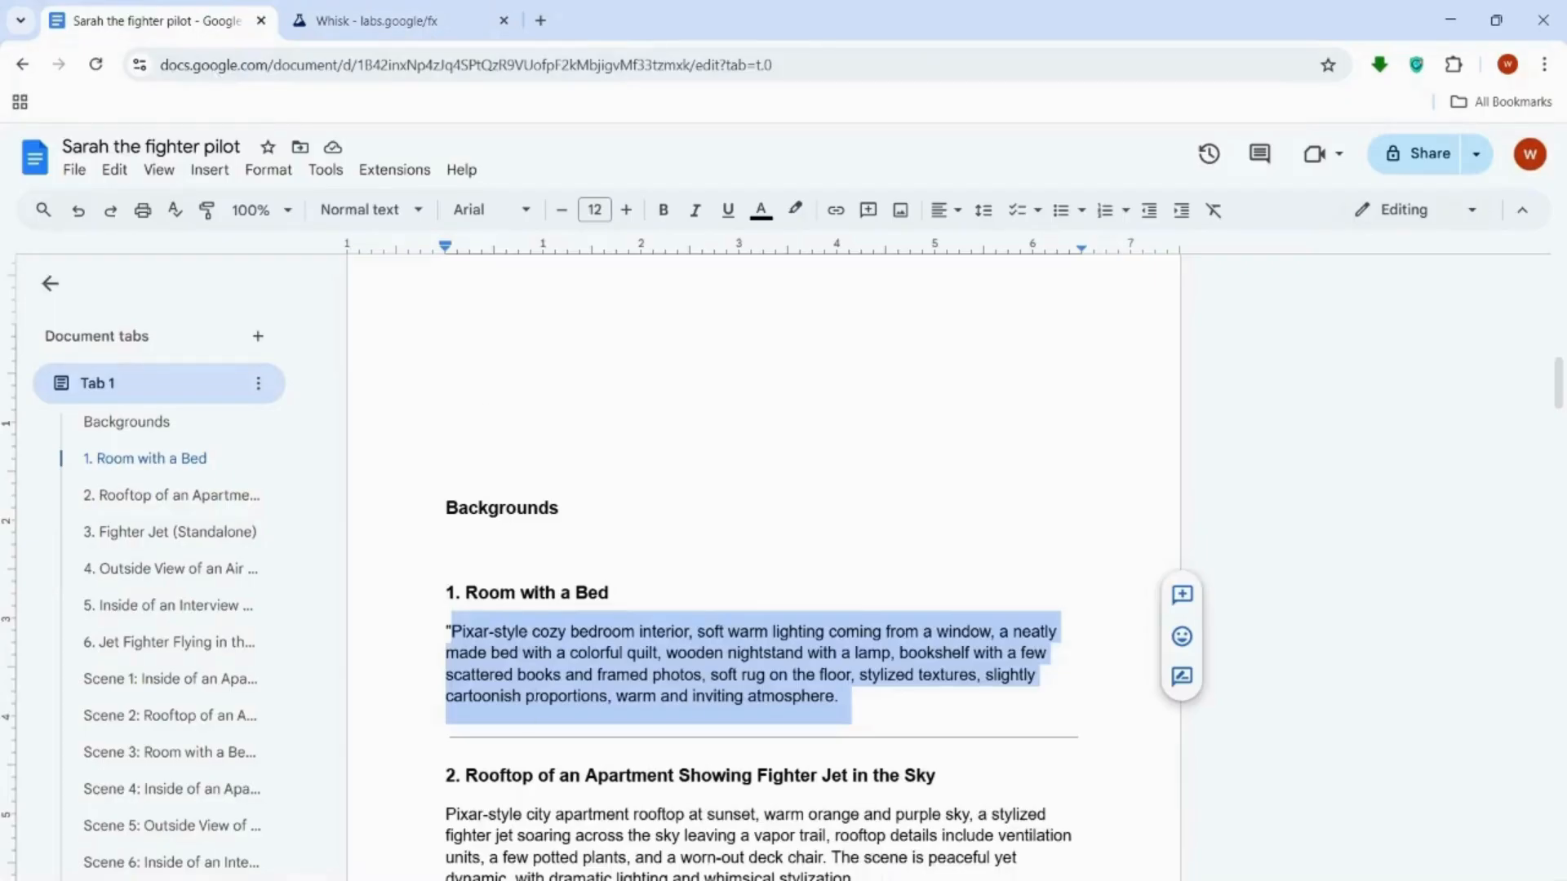
pyautogui.scroll(-3, 580, 726)
pyautogui.moveTo(447, 563); pyautogui.dragTo(869, 636)
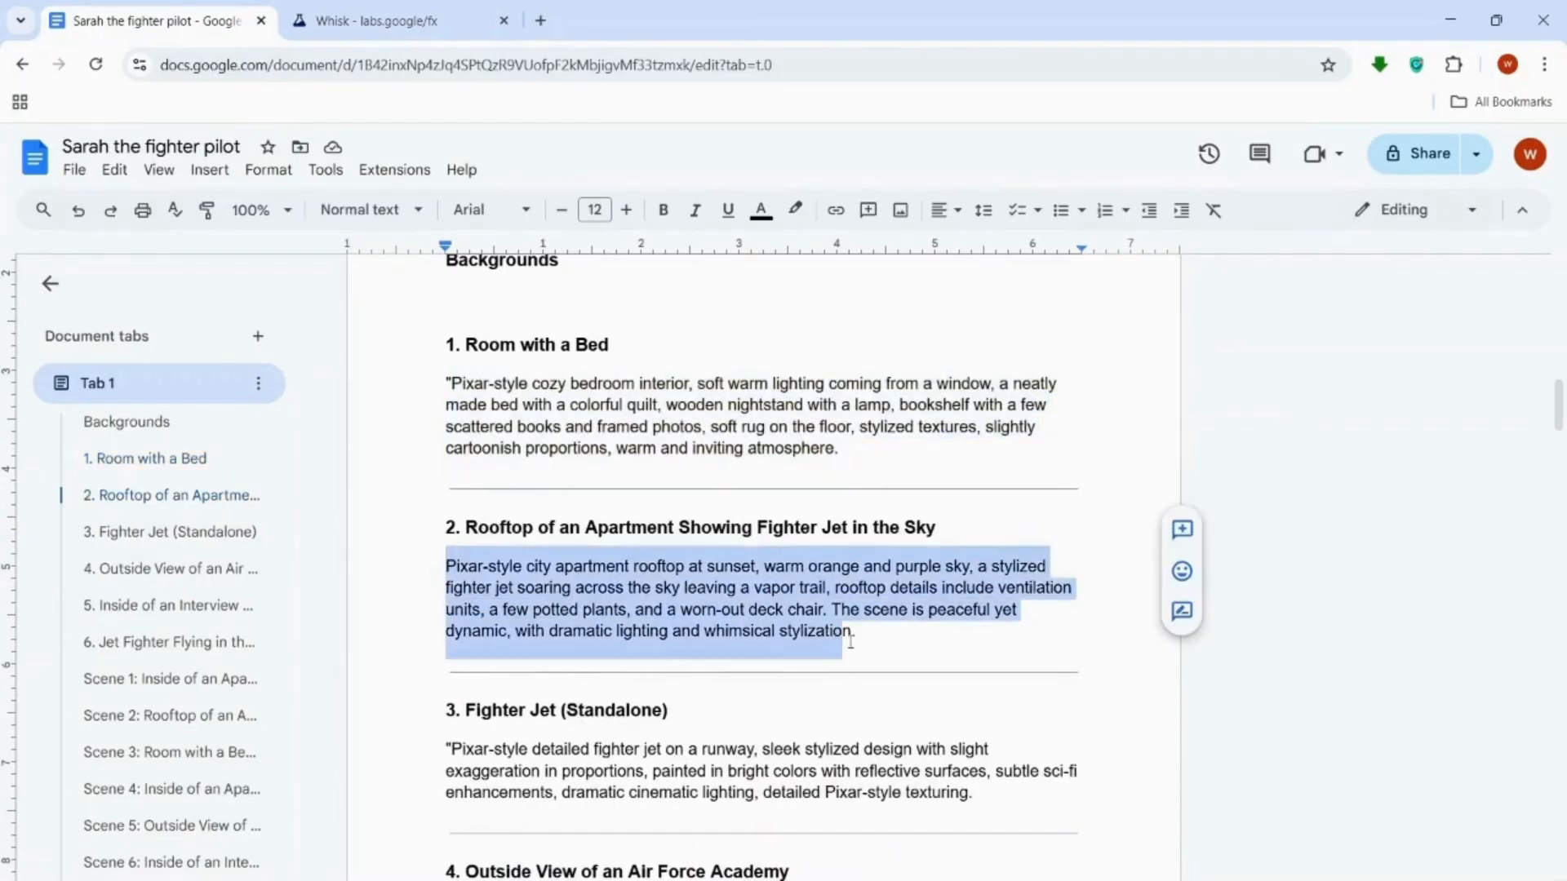
pyautogui.click(392, 20)
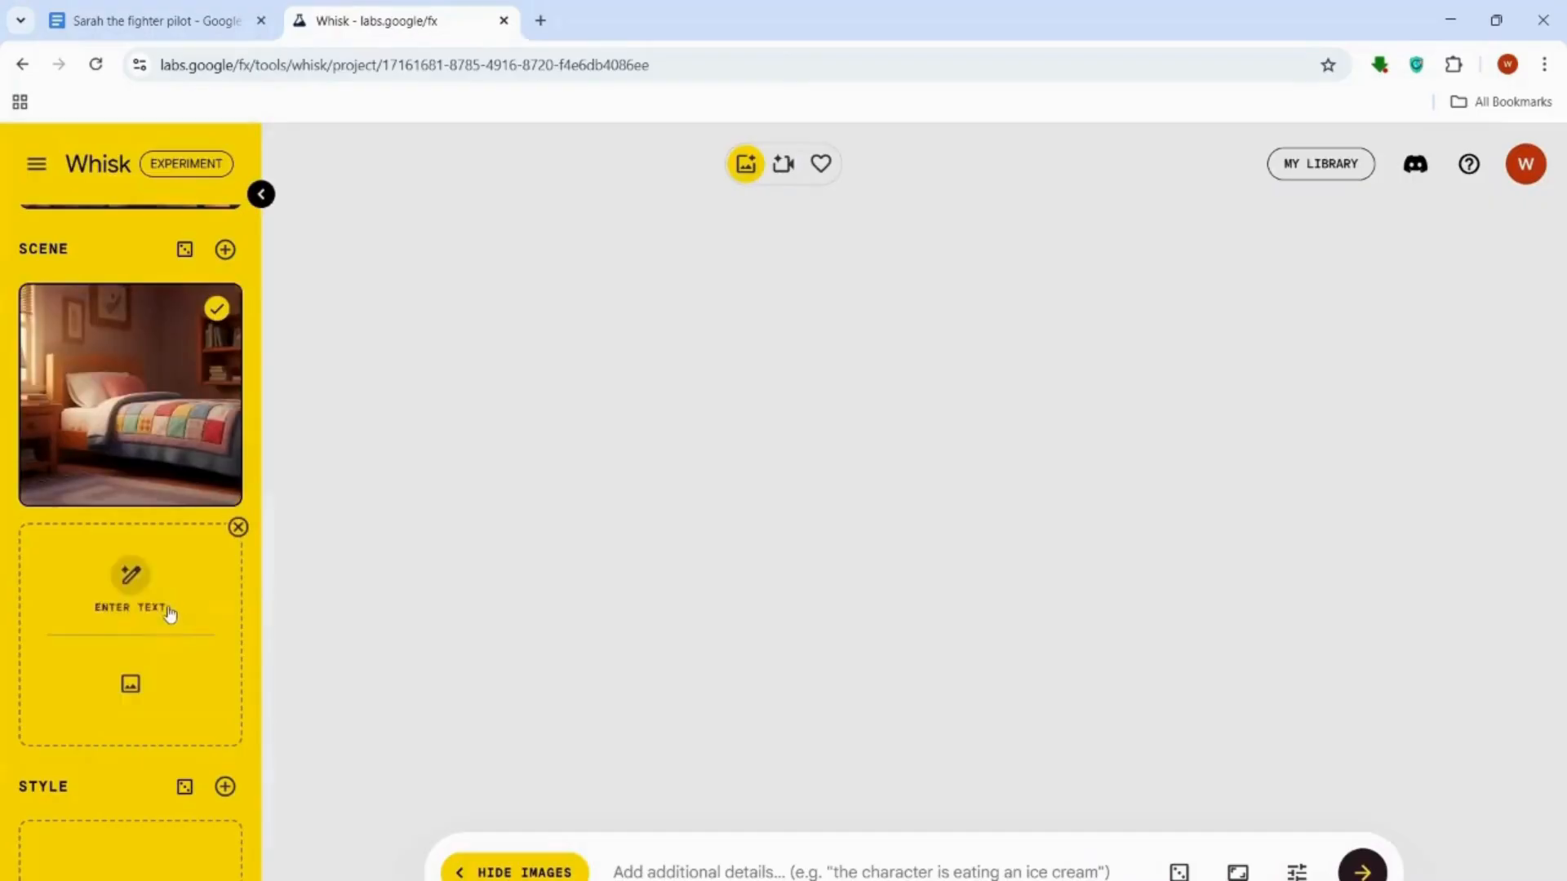
pyautogui.click(144, 577)
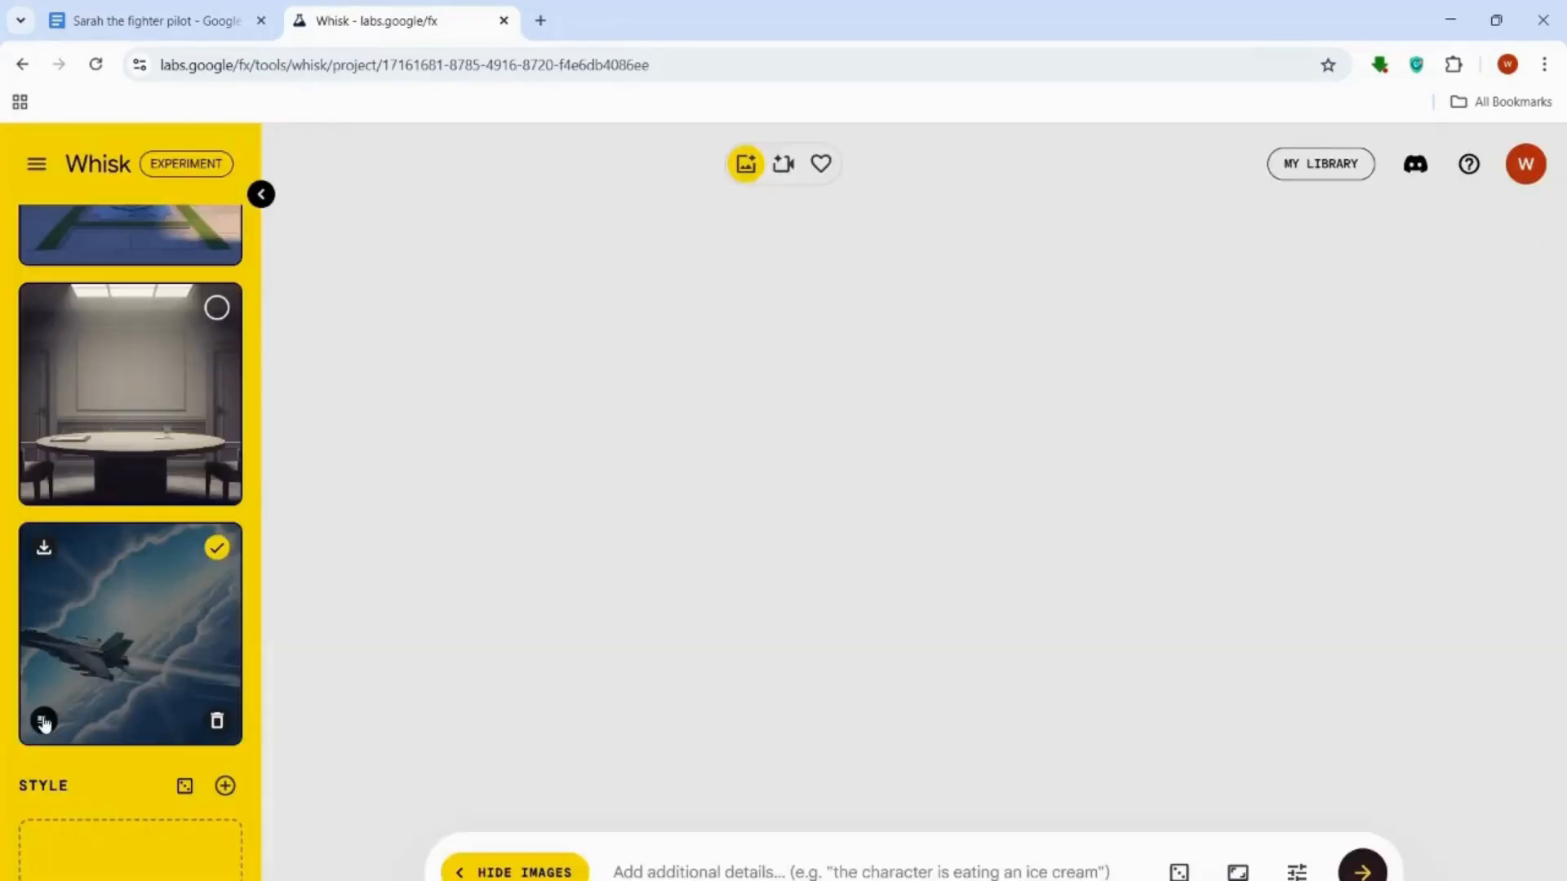
# Step: Regenerate the jet-in-flight scene image from its existing prompt, select the newest variation in the history and generate another version
pyautogui.click(43, 720)
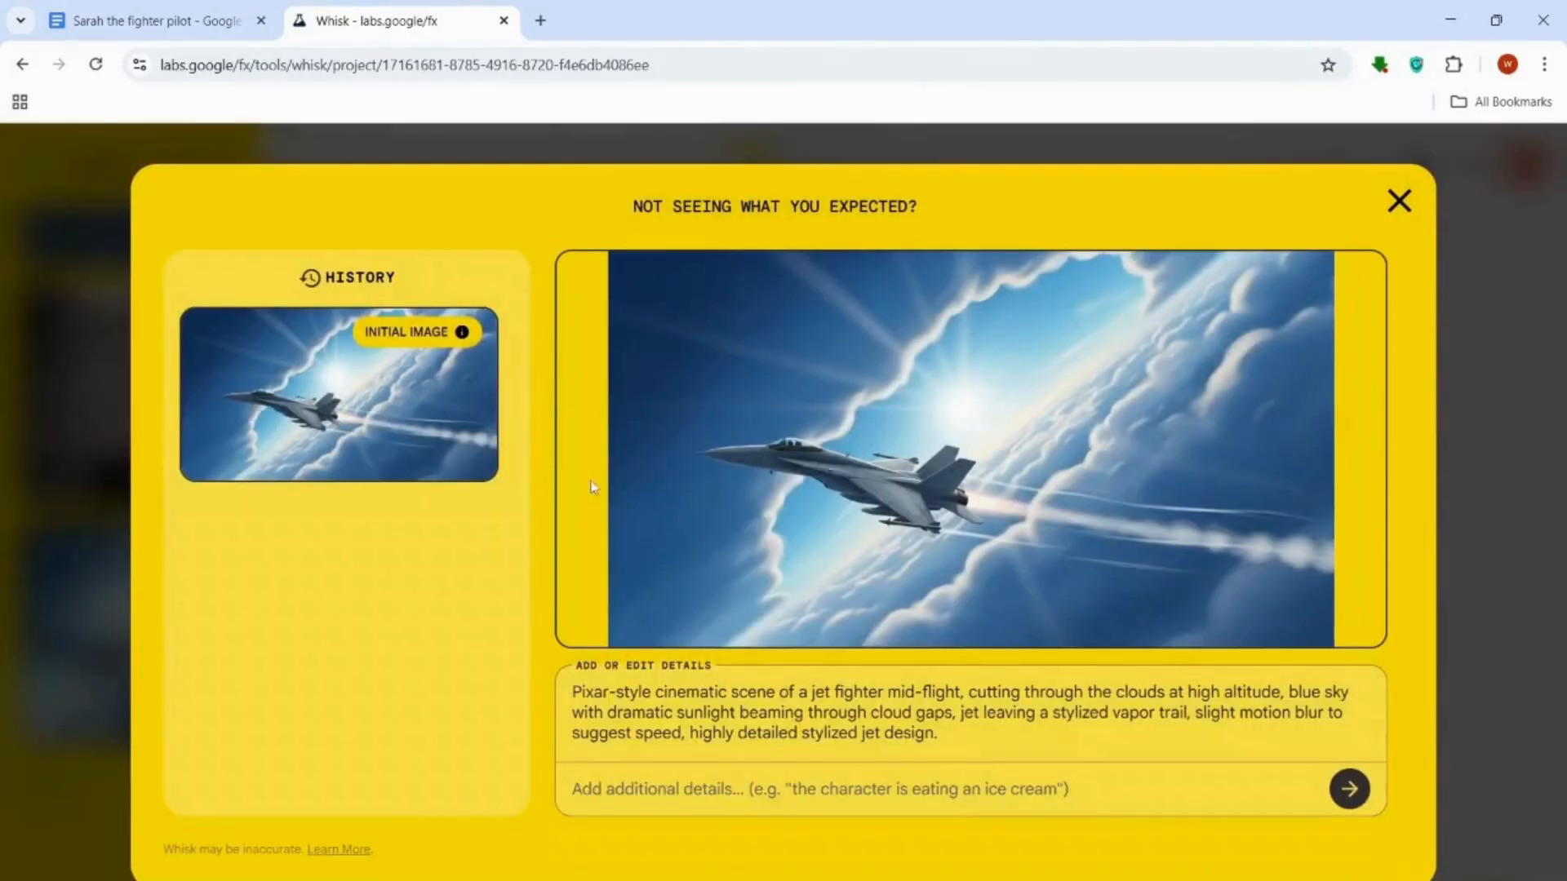
pyautogui.click(1348, 790)
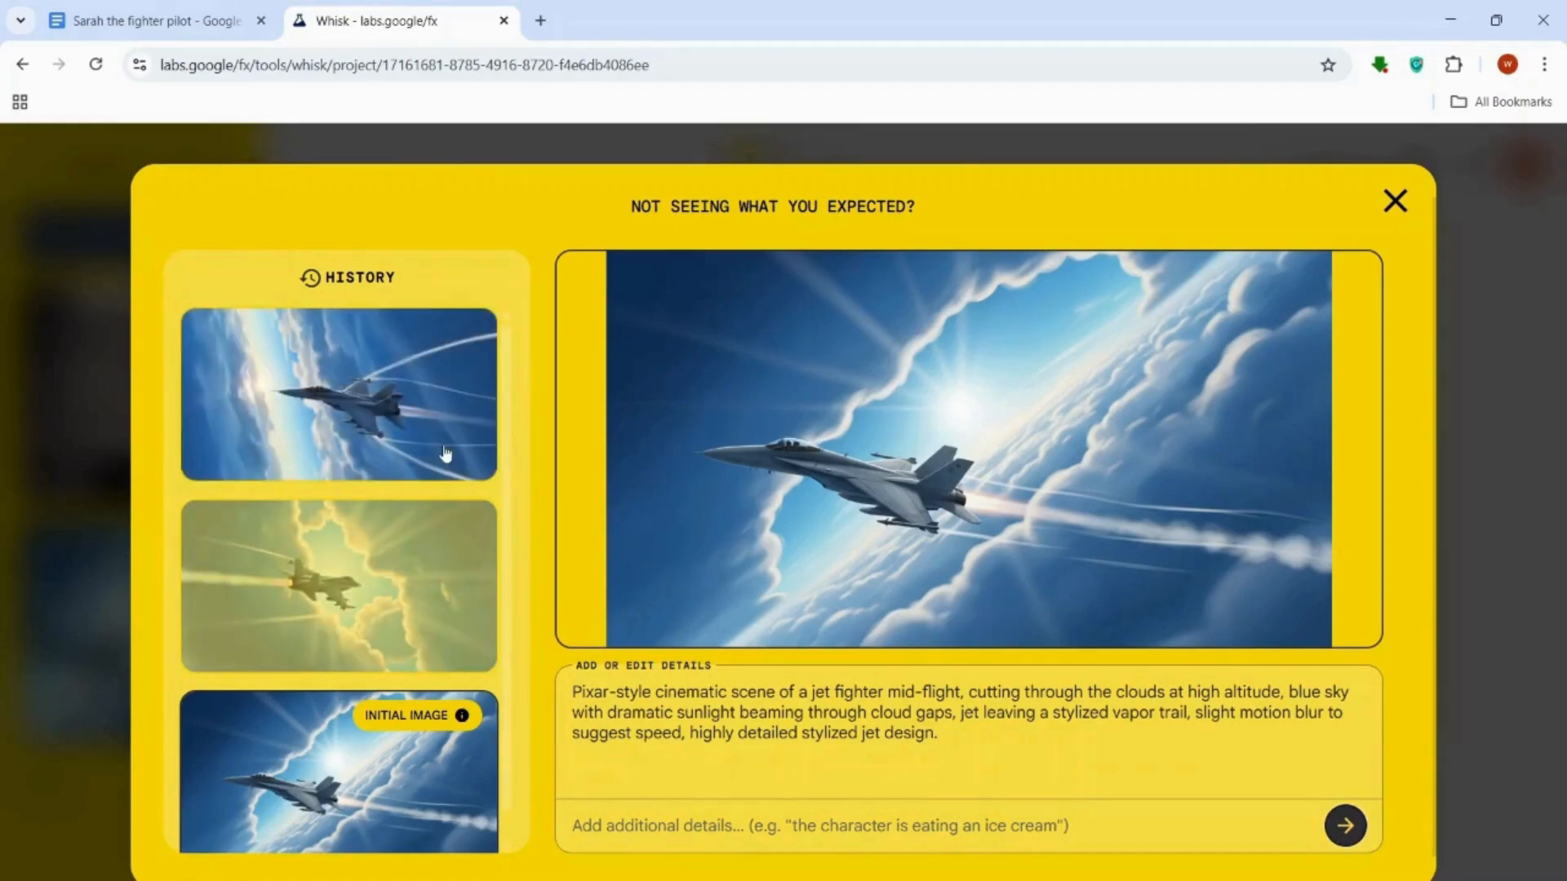
pyautogui.click(447, 457)
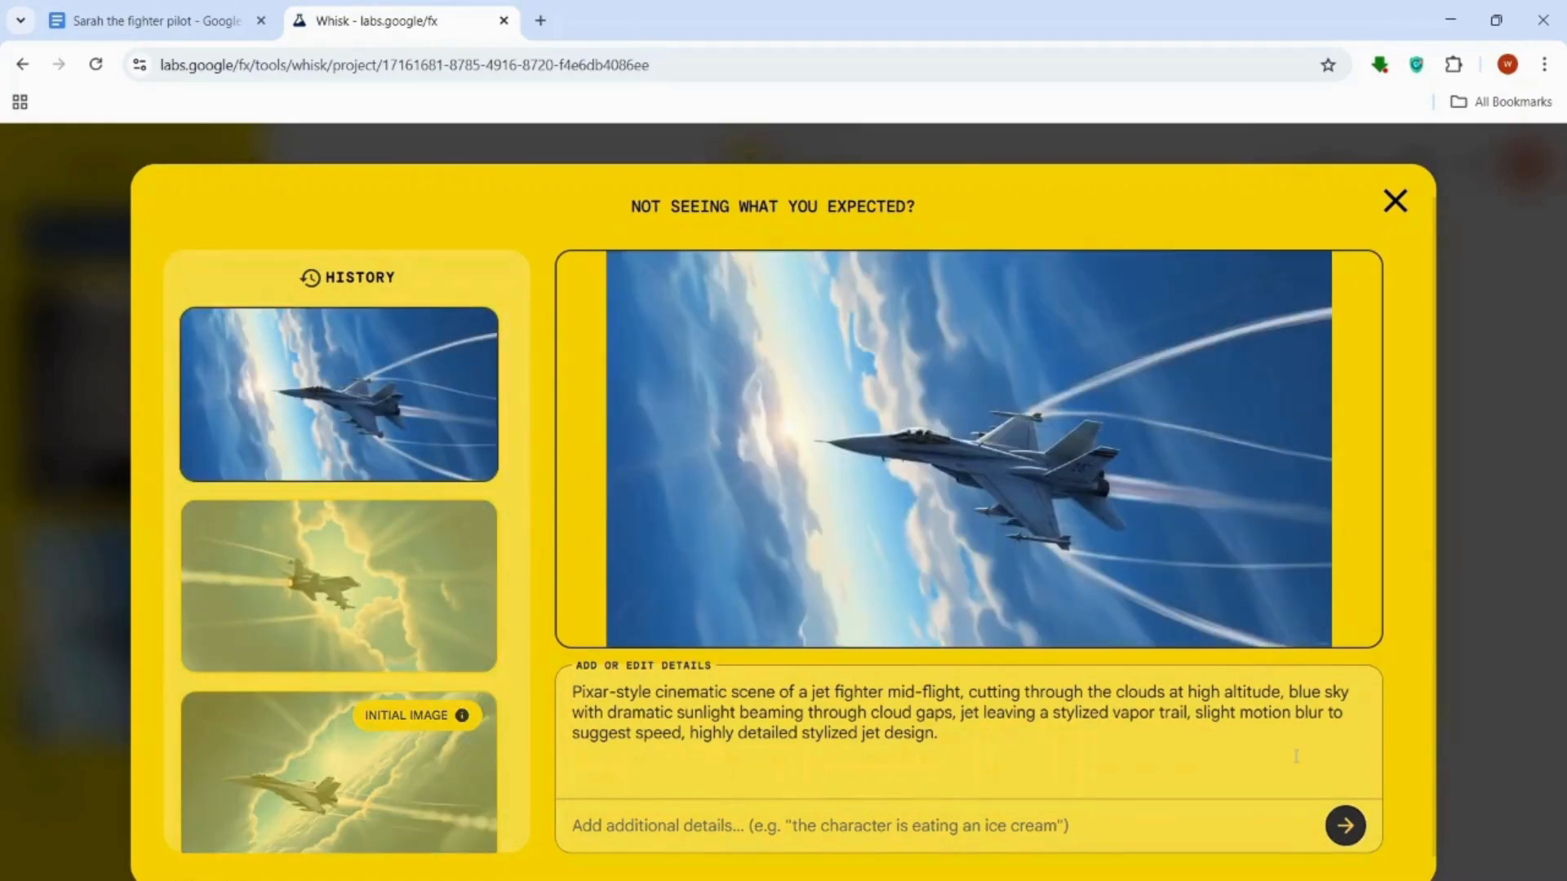
pyautogui.click(1345, 826)
pyautogui.click(1395, 200)
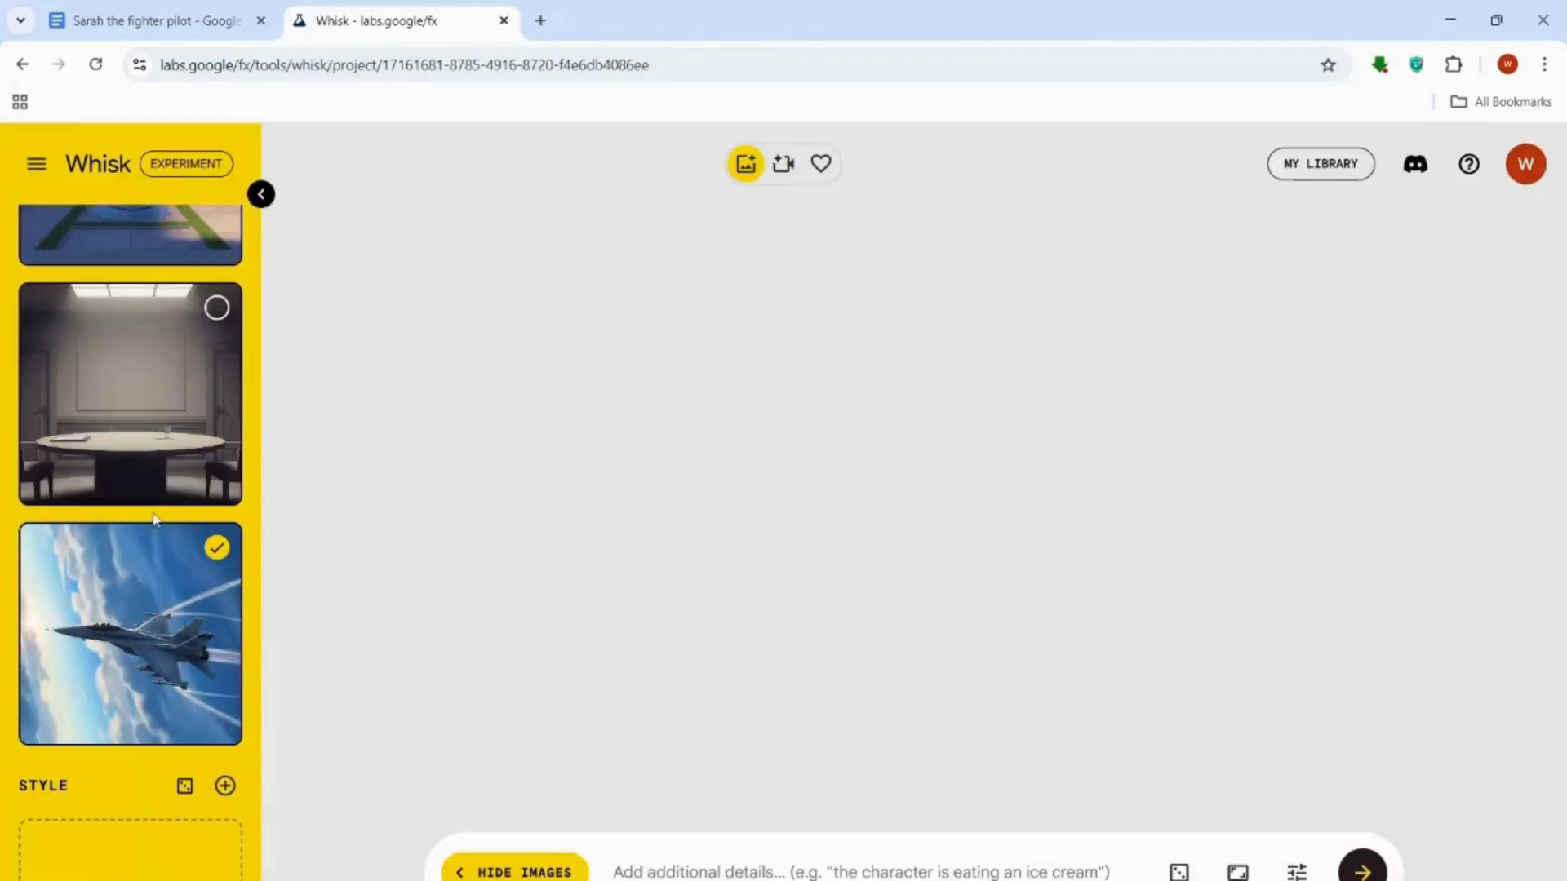
# Step: Deselect the jet-in-flight scene and generate the apartment story image with only casual Sarah as subject and the bedroom as scene
pyautogui.click(216, 548)
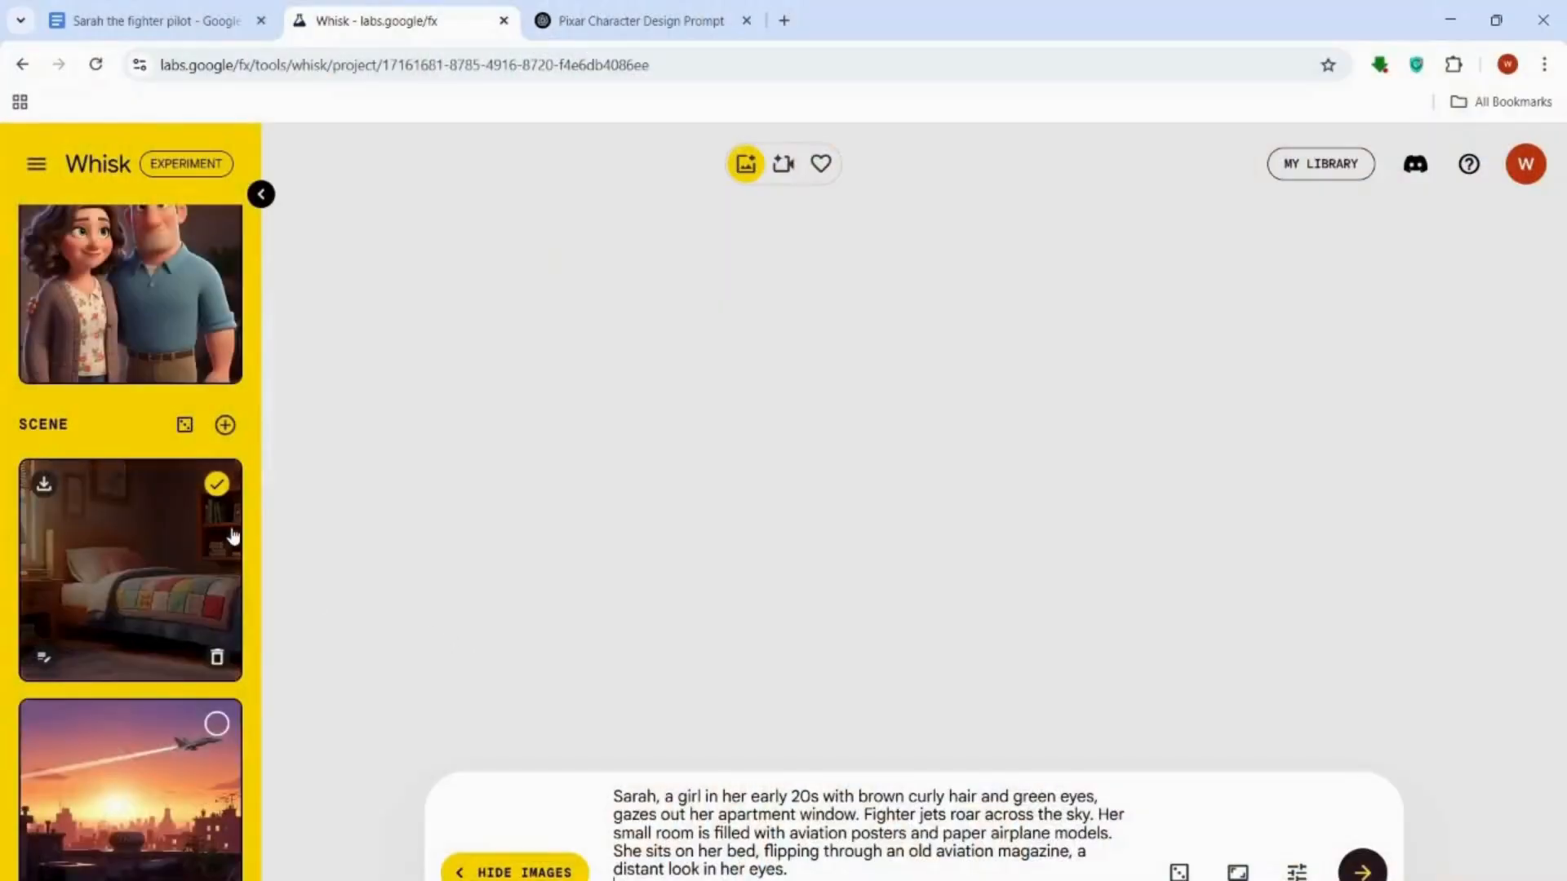
pyautogui.scroll(7, 232, 534)
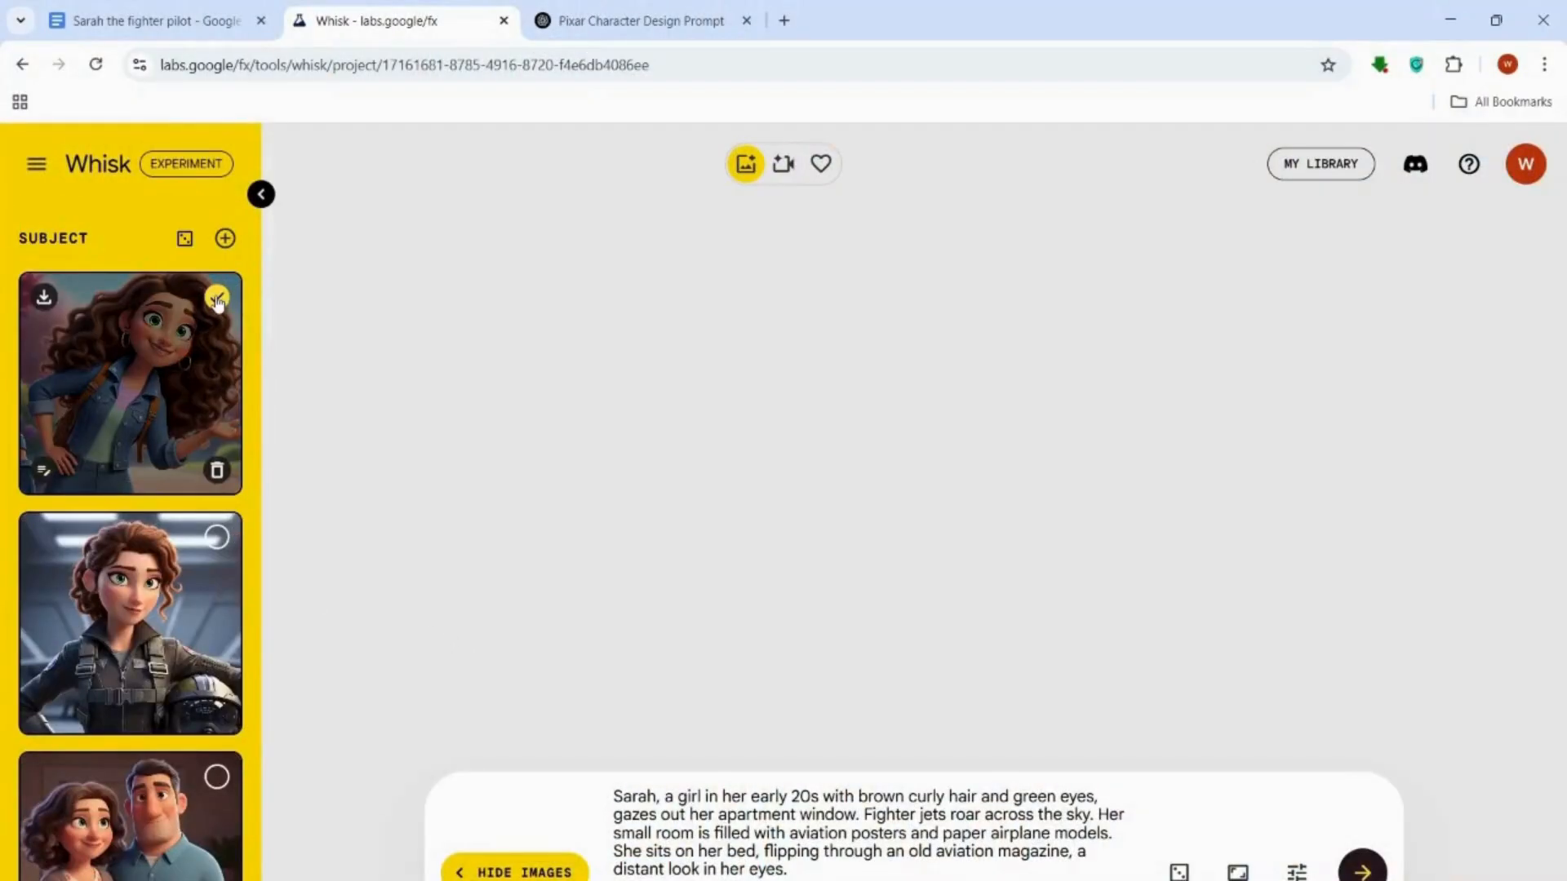
pyautogui.scroll(-5, 233, 795)
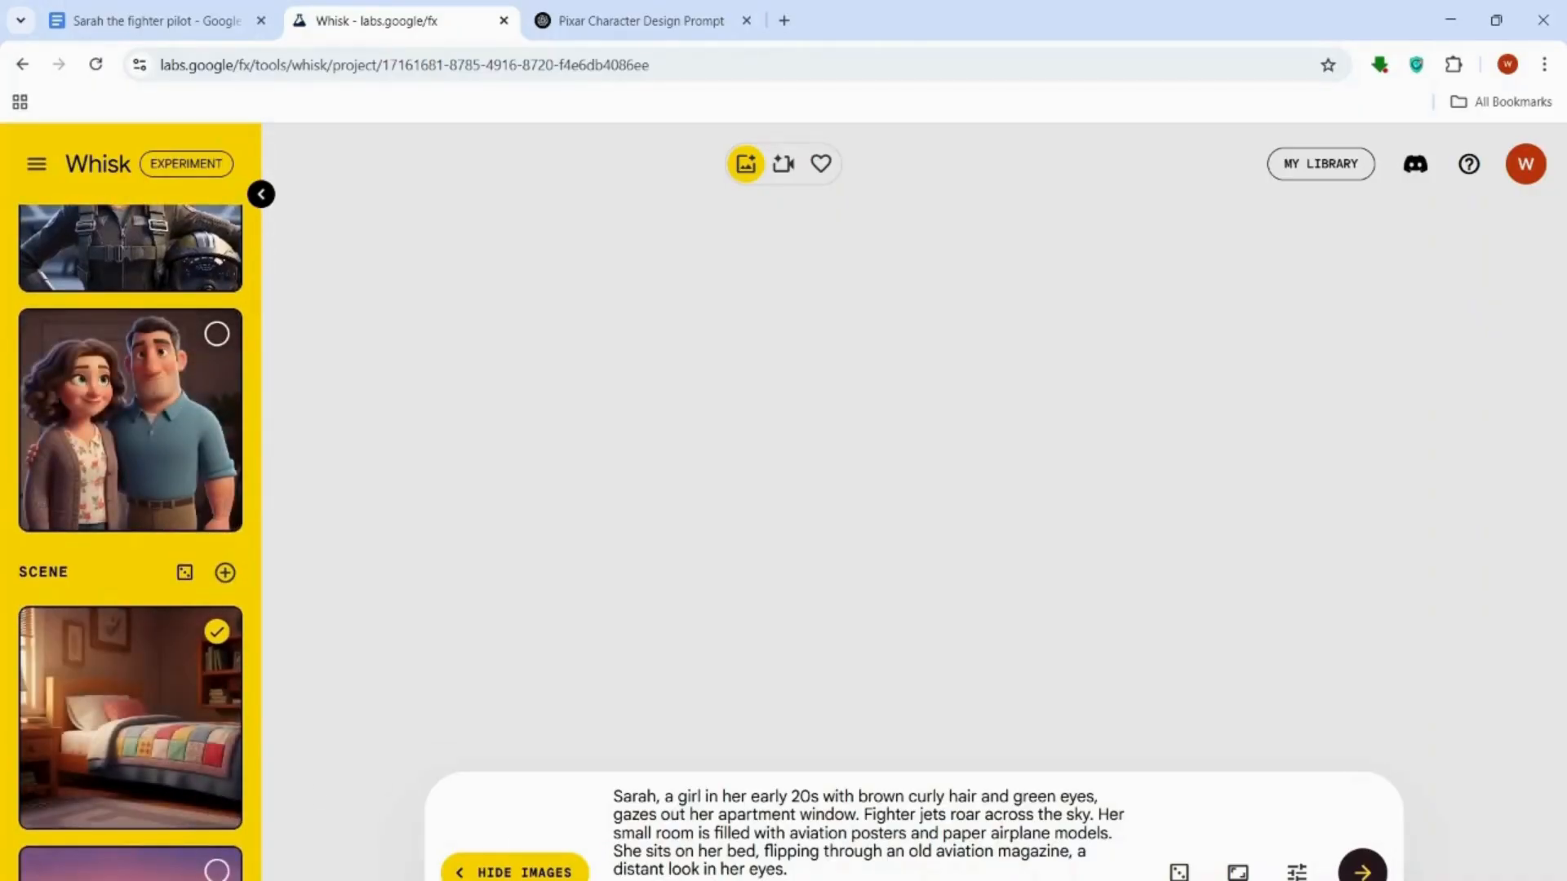
pyautogui.click(1359, 874)
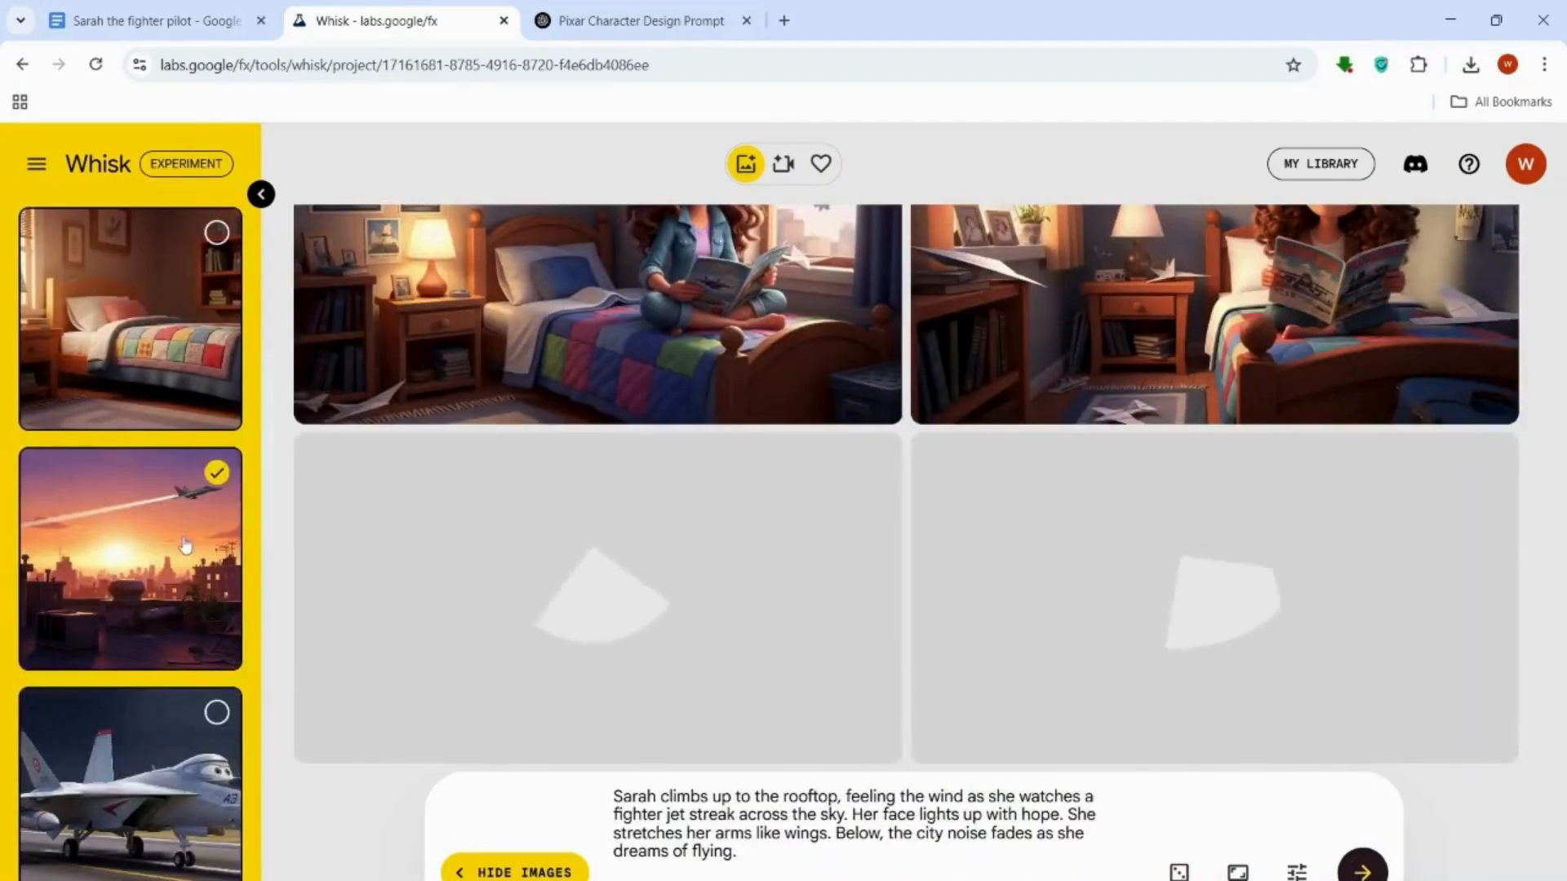
# Step: Examine the selected subject and scene inputs, and compare the generated rooftop and "Sarah sleeping in her bed dreaming about a jet" images
pyautogui.scroll(5, 188, 539)
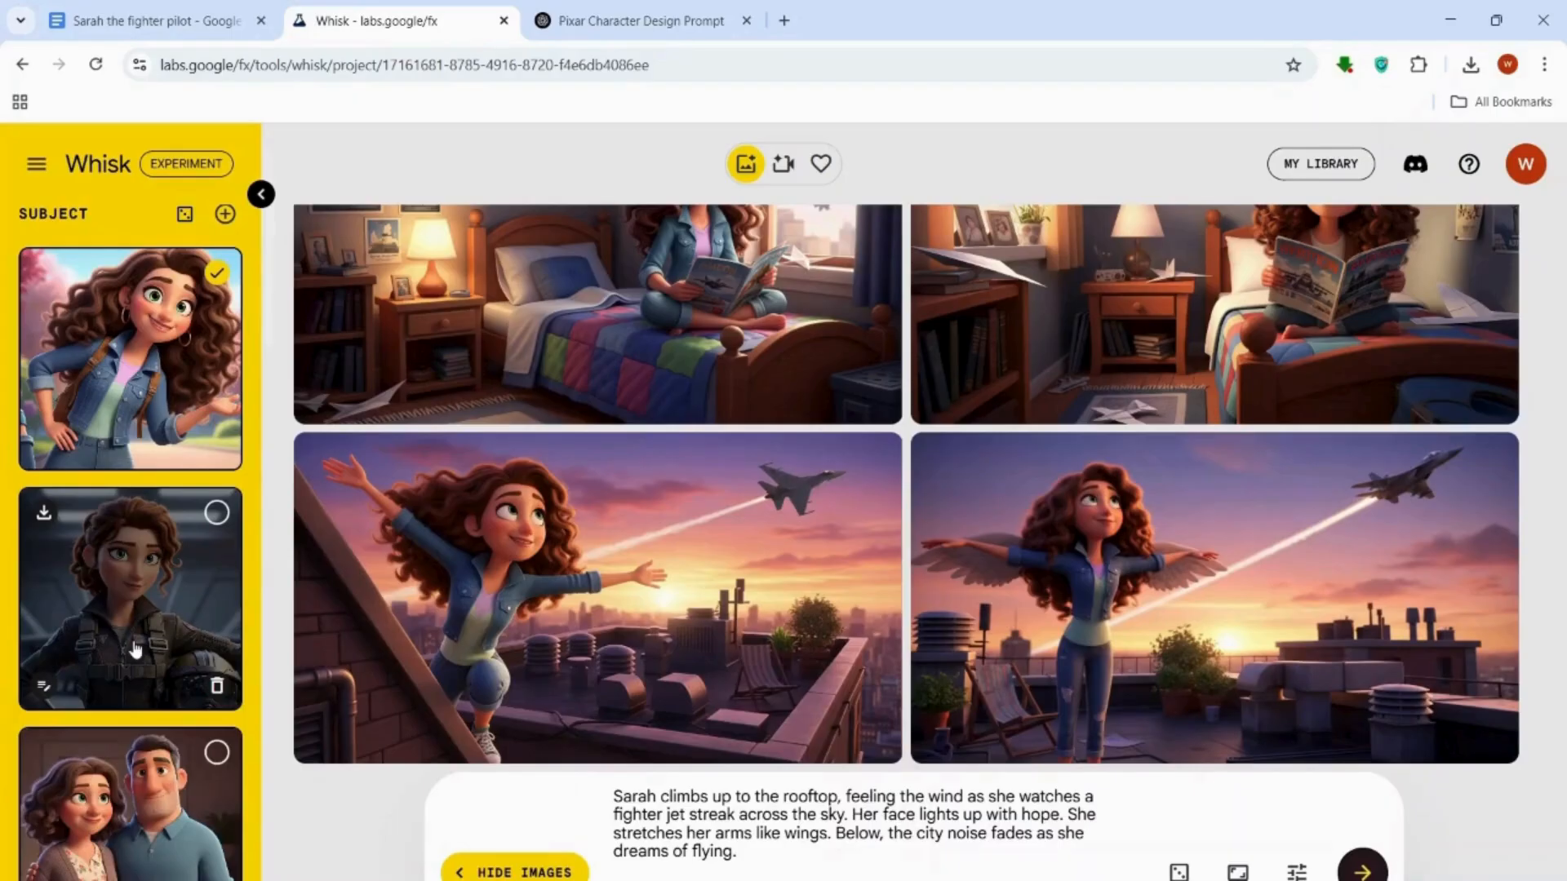
pyautogui.scroll(-1, 136, 649)
pyautogui.scroll(-4, 136, 649)
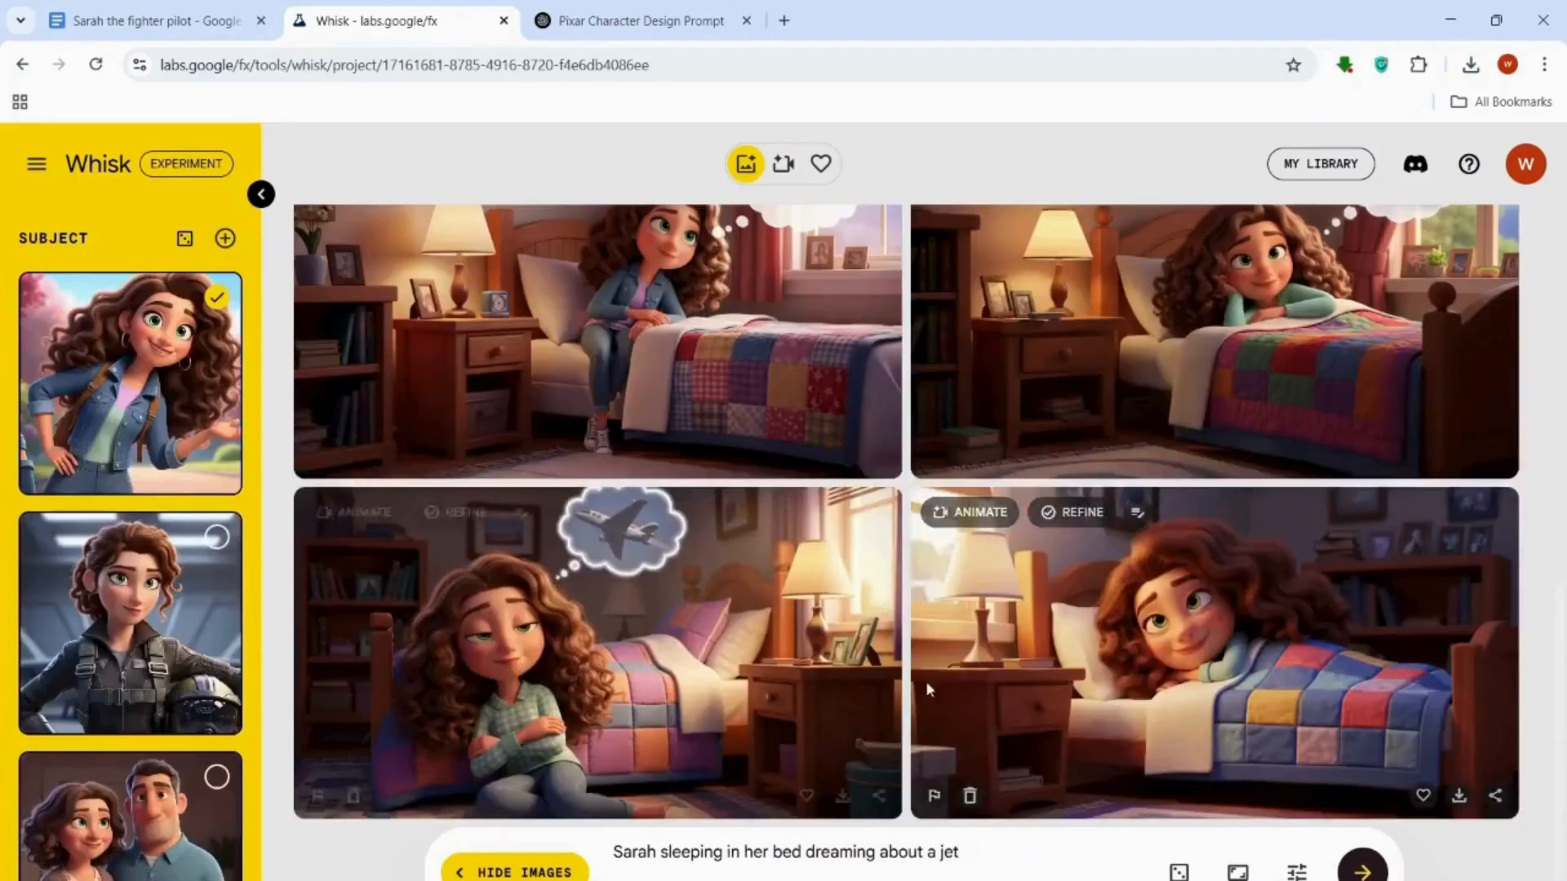
pyautogui.scroll(-2, 1288, 571)
pyautogui.scroll(2, 1288, 571)
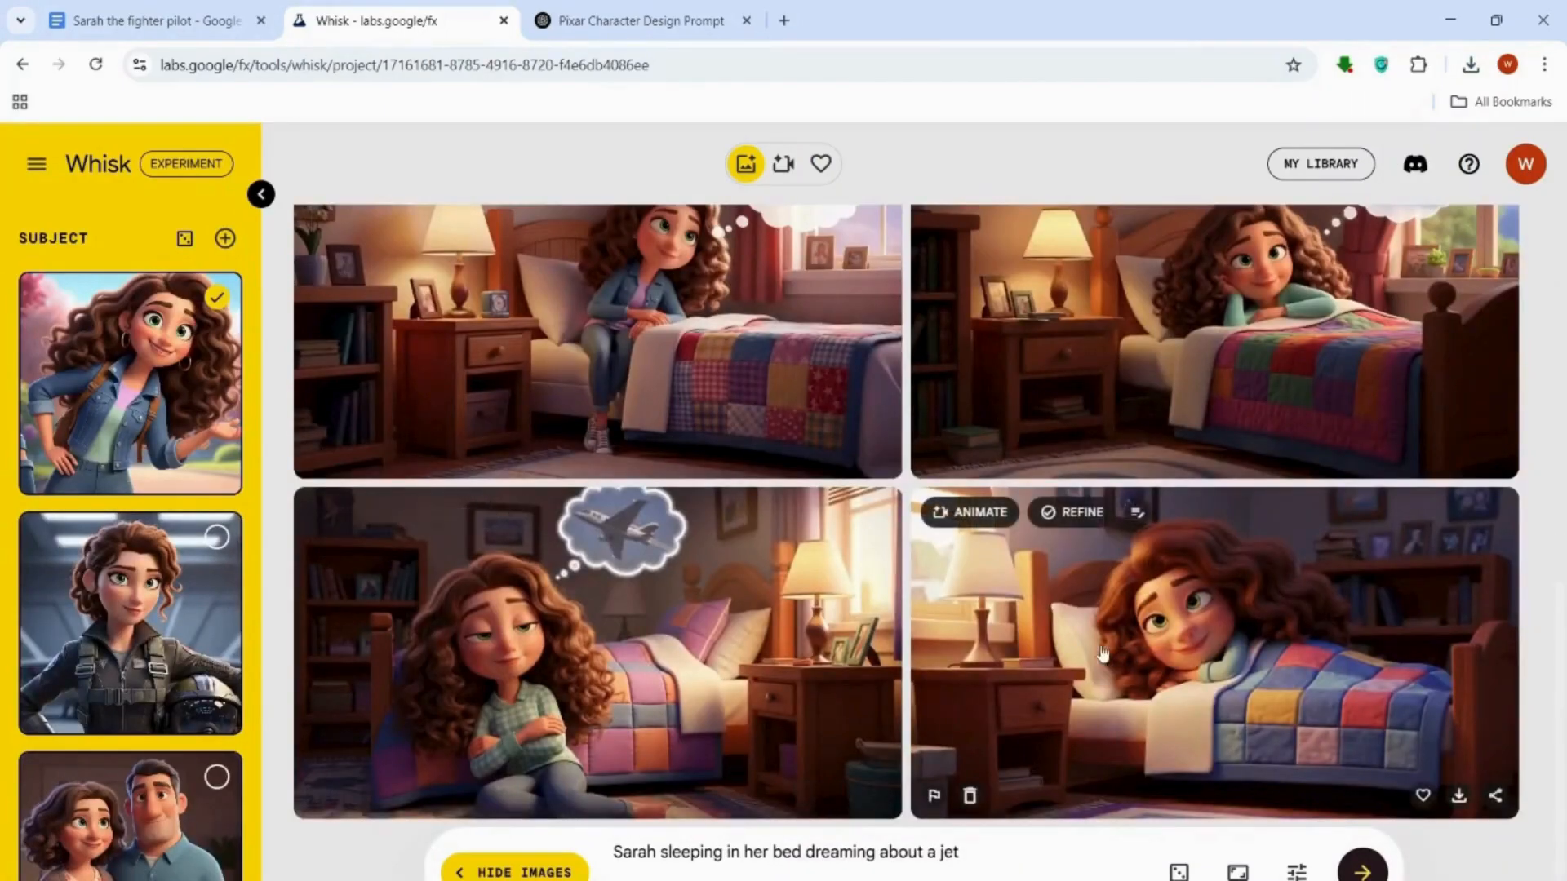
pyautogui.scroll(1, 1123, 658)
pyautogui.scroll(-1, 1123, 657)
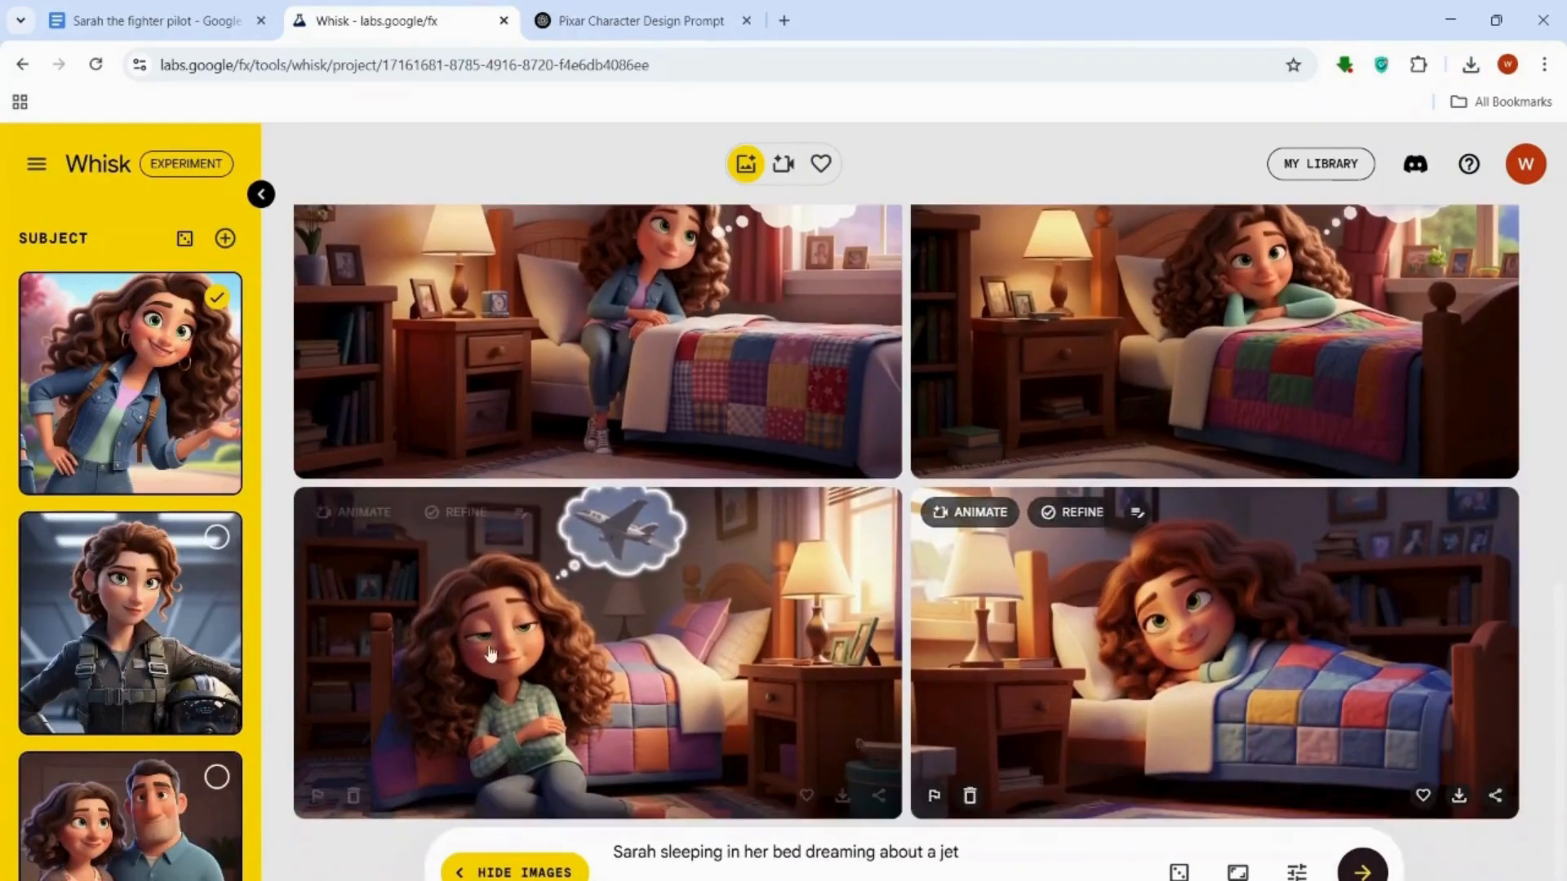
pyautogui.scroll(3, 690, 684)
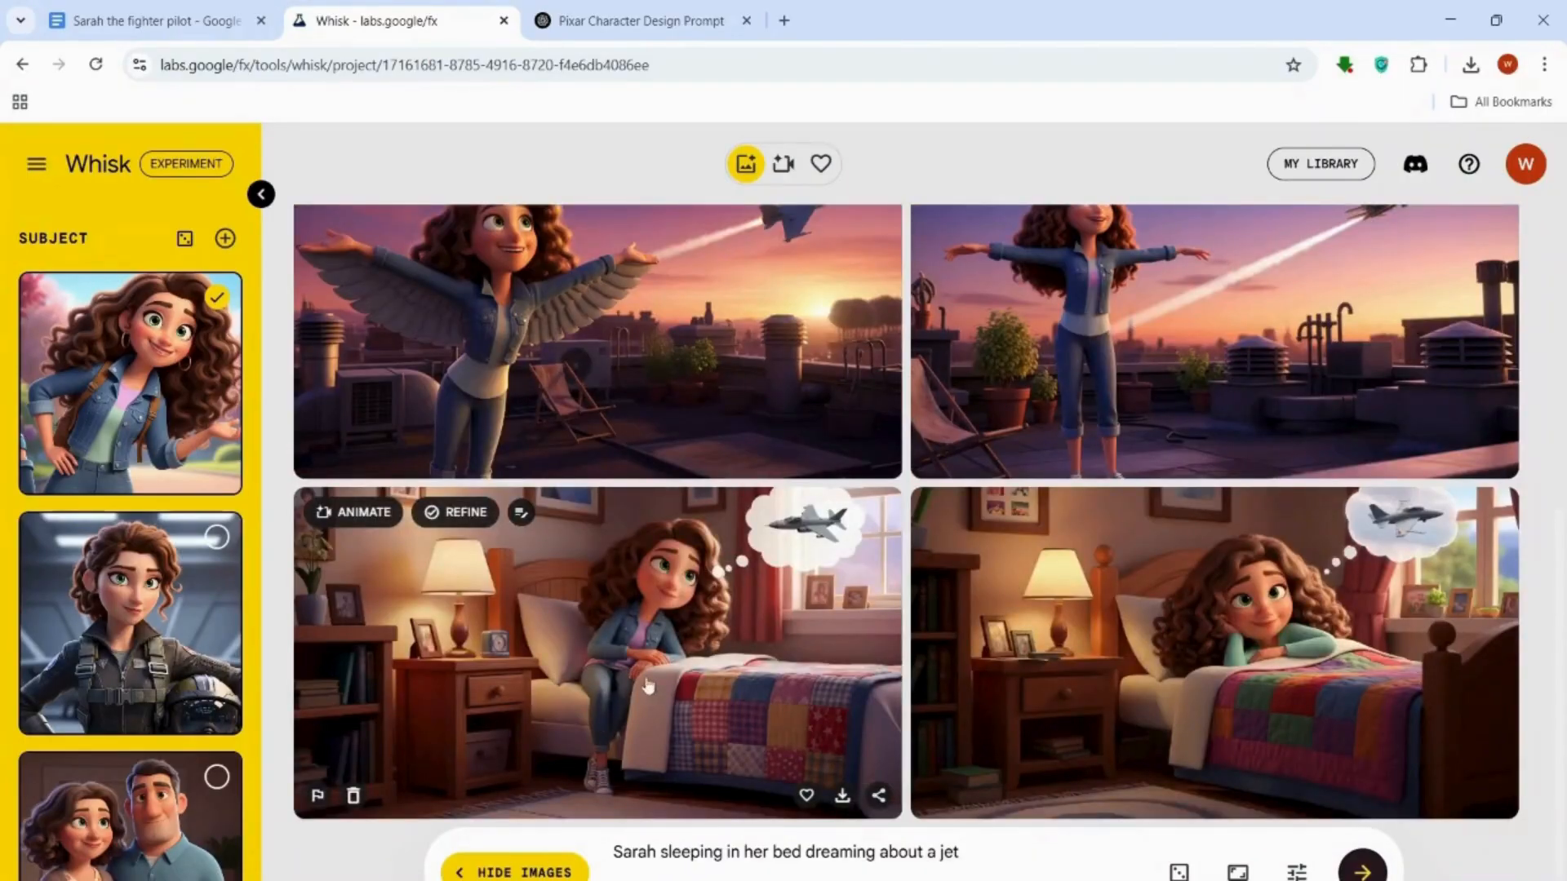
# Step: Delete the expressive green eyes wording from the details of the image showing Sarah sitting on the bed, and generate new versions
pyautogui.click(521, 513)
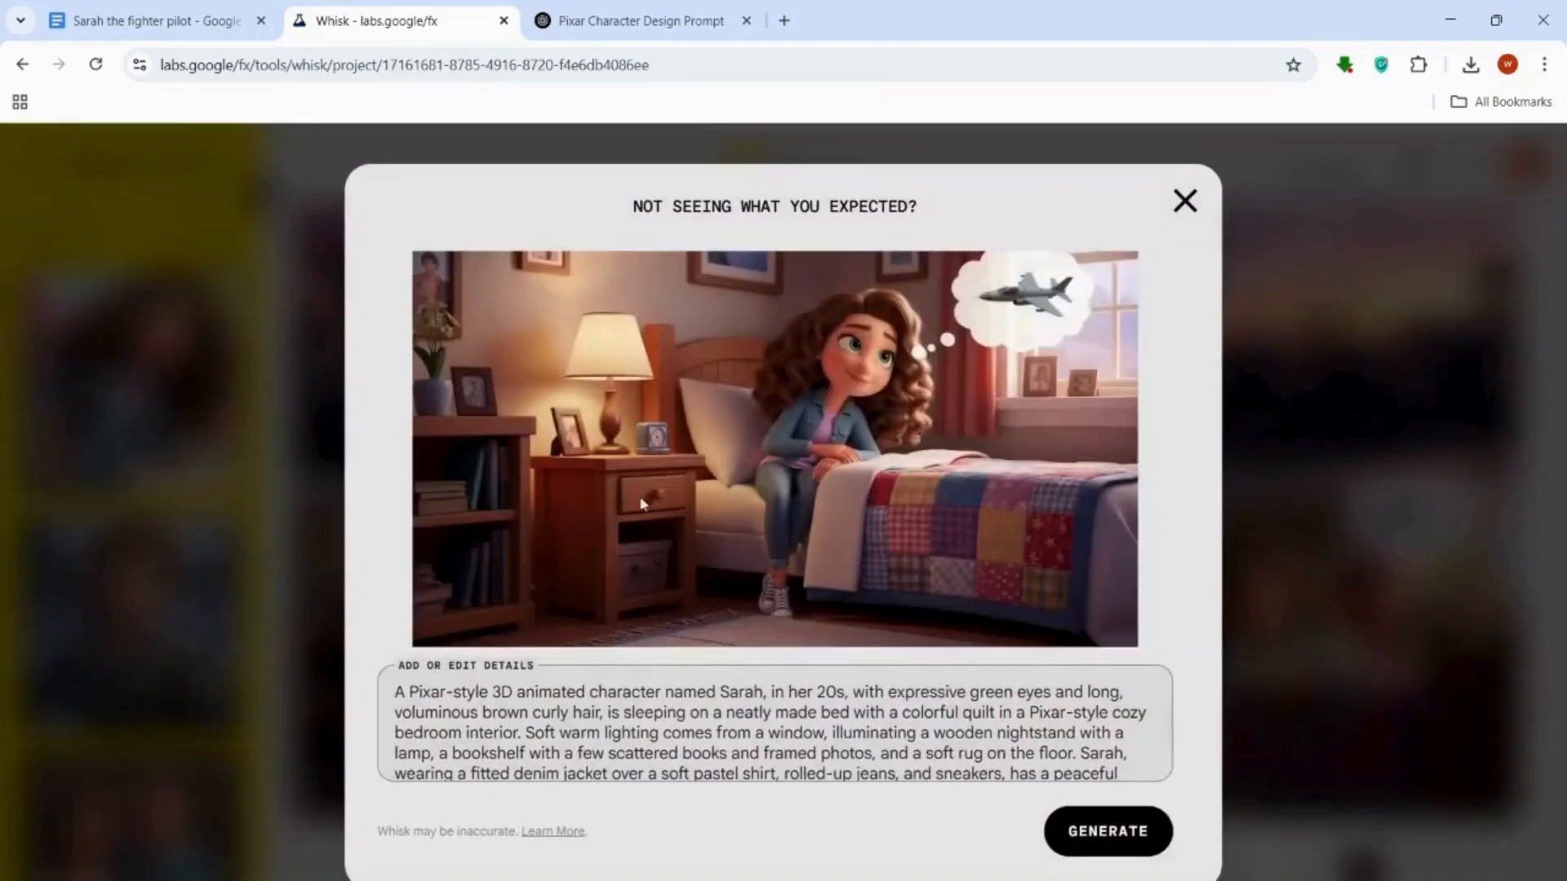
pyautogui.scroll(-1, 820, 726)
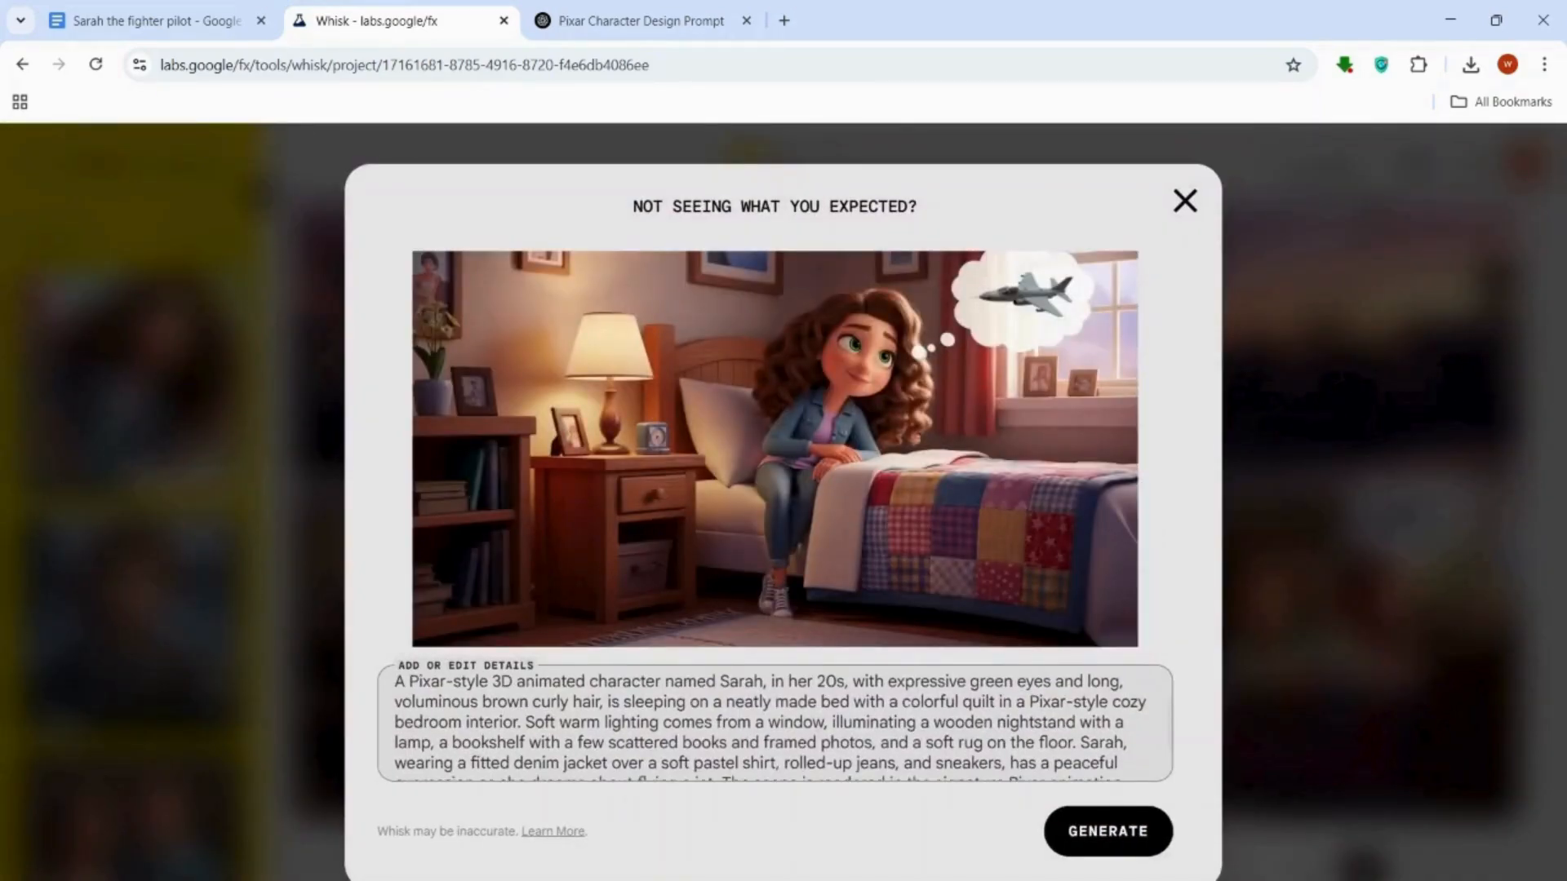
pyautogui.press('BackSpace')
pyautogui.press('BackSpace')
pyautogui.press('BackSpace')
pyautogui.press('BackSpace')
pyautogui.press('BackSpace')
pyautogui.press('BackSpace')
pyautogui.press('BackSpace')
pyautogui.press('BackSpace')
pyautogui.press('BackSpace')
pyautogui.press('BackSpace')
pyautogui.press('BackSpace')
pyautogui.press('BackSpace')
pyautogui.press('BackSpace')
pyautogui.press('BackSpace')
pyautogui.press('BackSpace')
pyautogui.press('BackSpace')
pyautogui.press('BackSpace')
pyautogui.press('BackSpace')
pyautogui.press('BackSpace')
pyautogui.press('BackSpace')
pyautogui.press('BackSpace')
pyautogui.press('BackSpace')
pyautogui.press('BackSpace')
pyautogui.press('BackSpace')
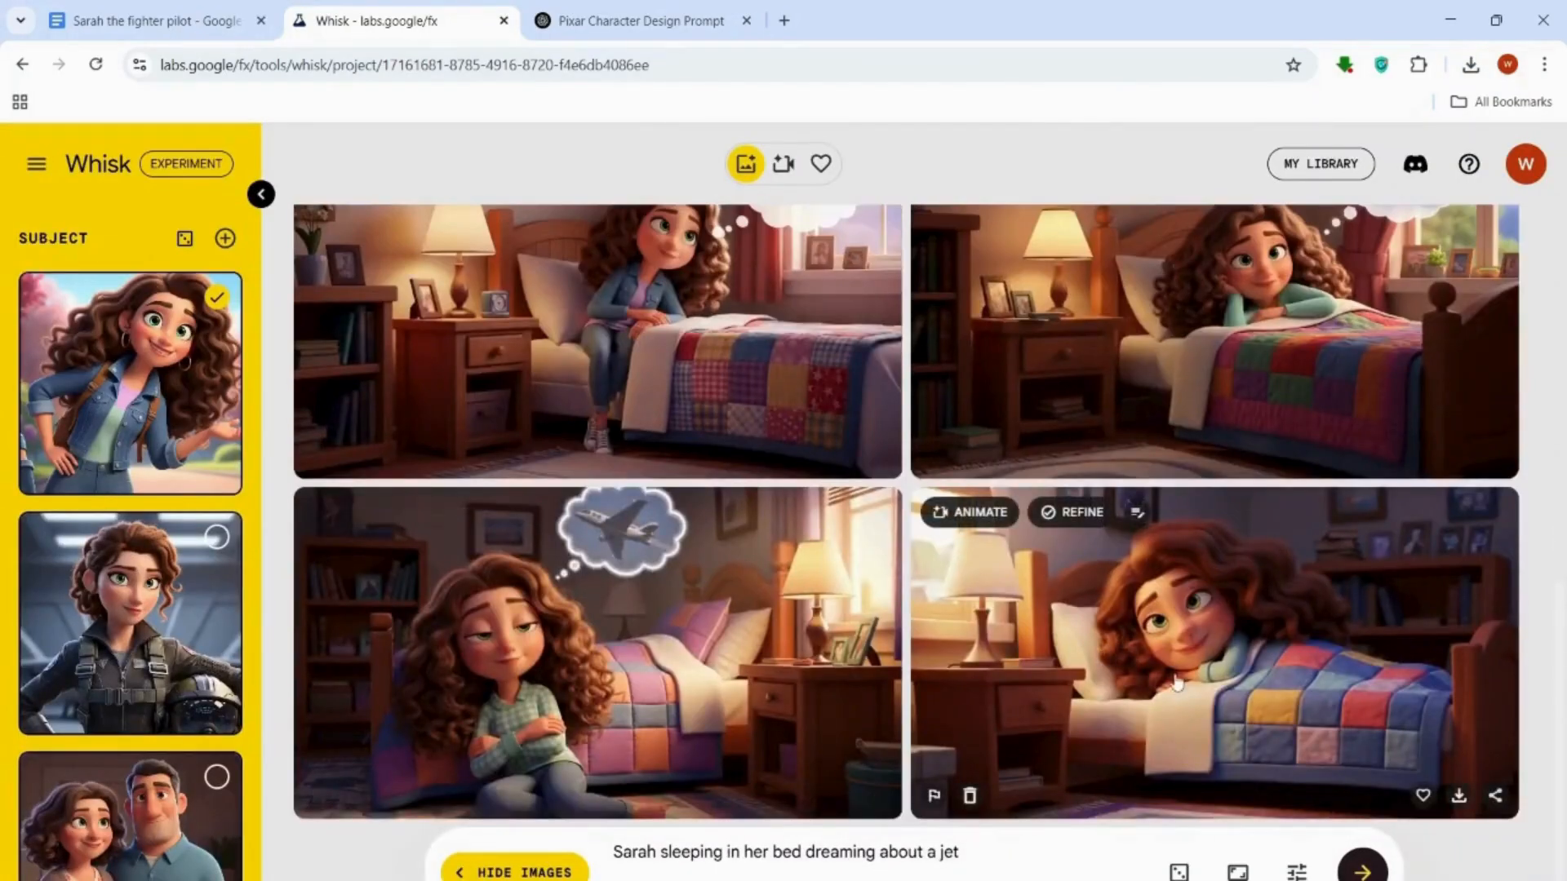
# Step: Compare the bedroom variations and download the one of Sarah asleep under the quilt with her eyes closed
pyautogui.scroll(1, 1123, 658)
pyautogui.scroll(-1, 1123, 658)
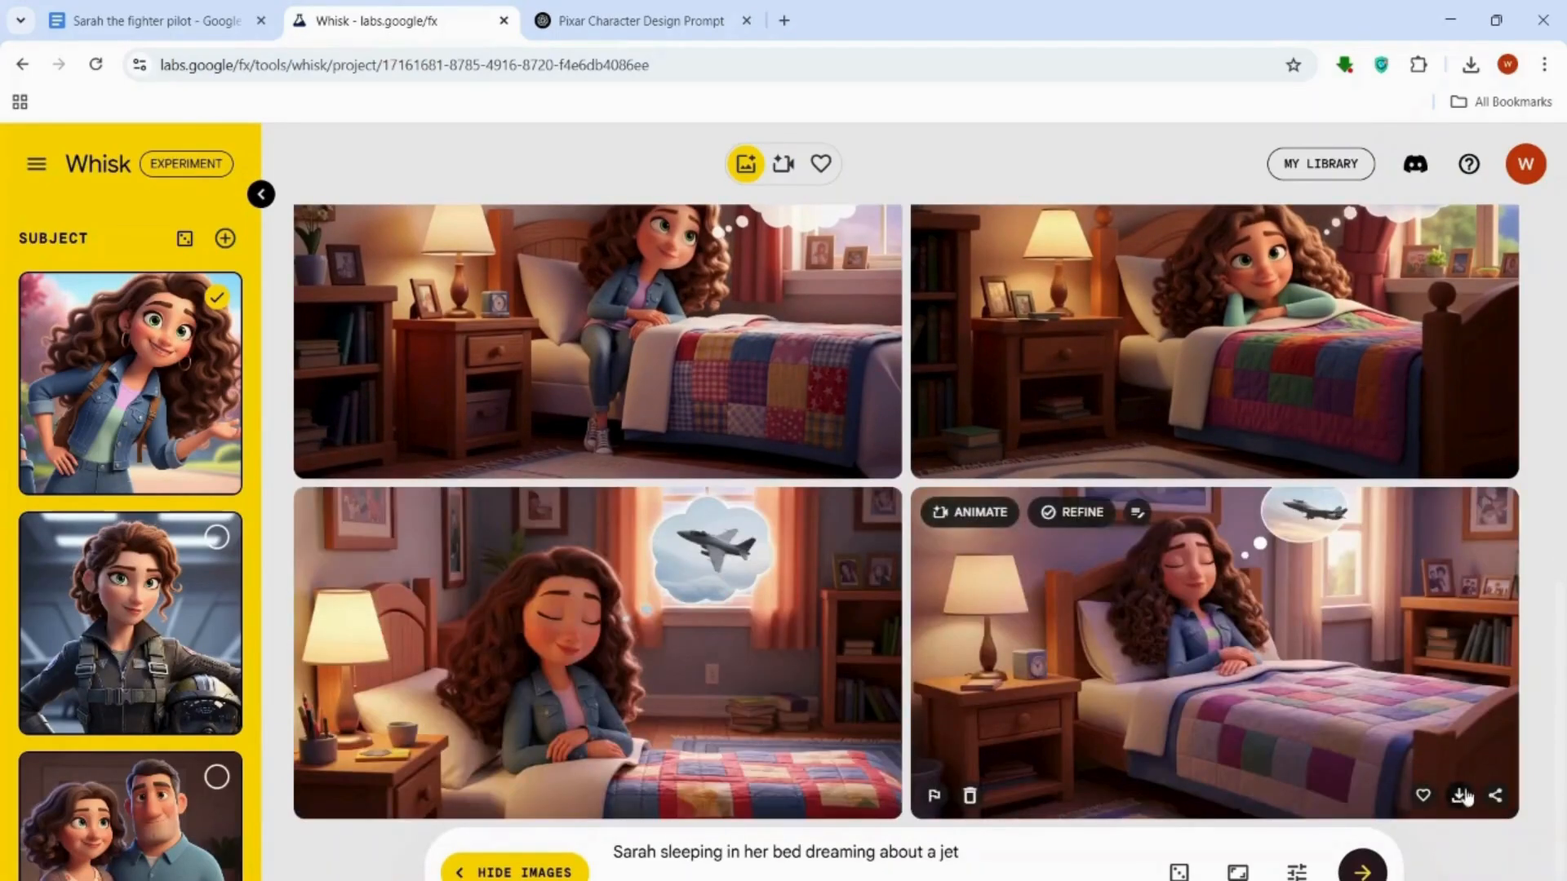
pyautogui.click(1462, 796)
# Step: Rewrite the lighting description of the closed-eyes bedroom image without the light coming from a window, and generate night versions
pyautogui.click(1076, 723)
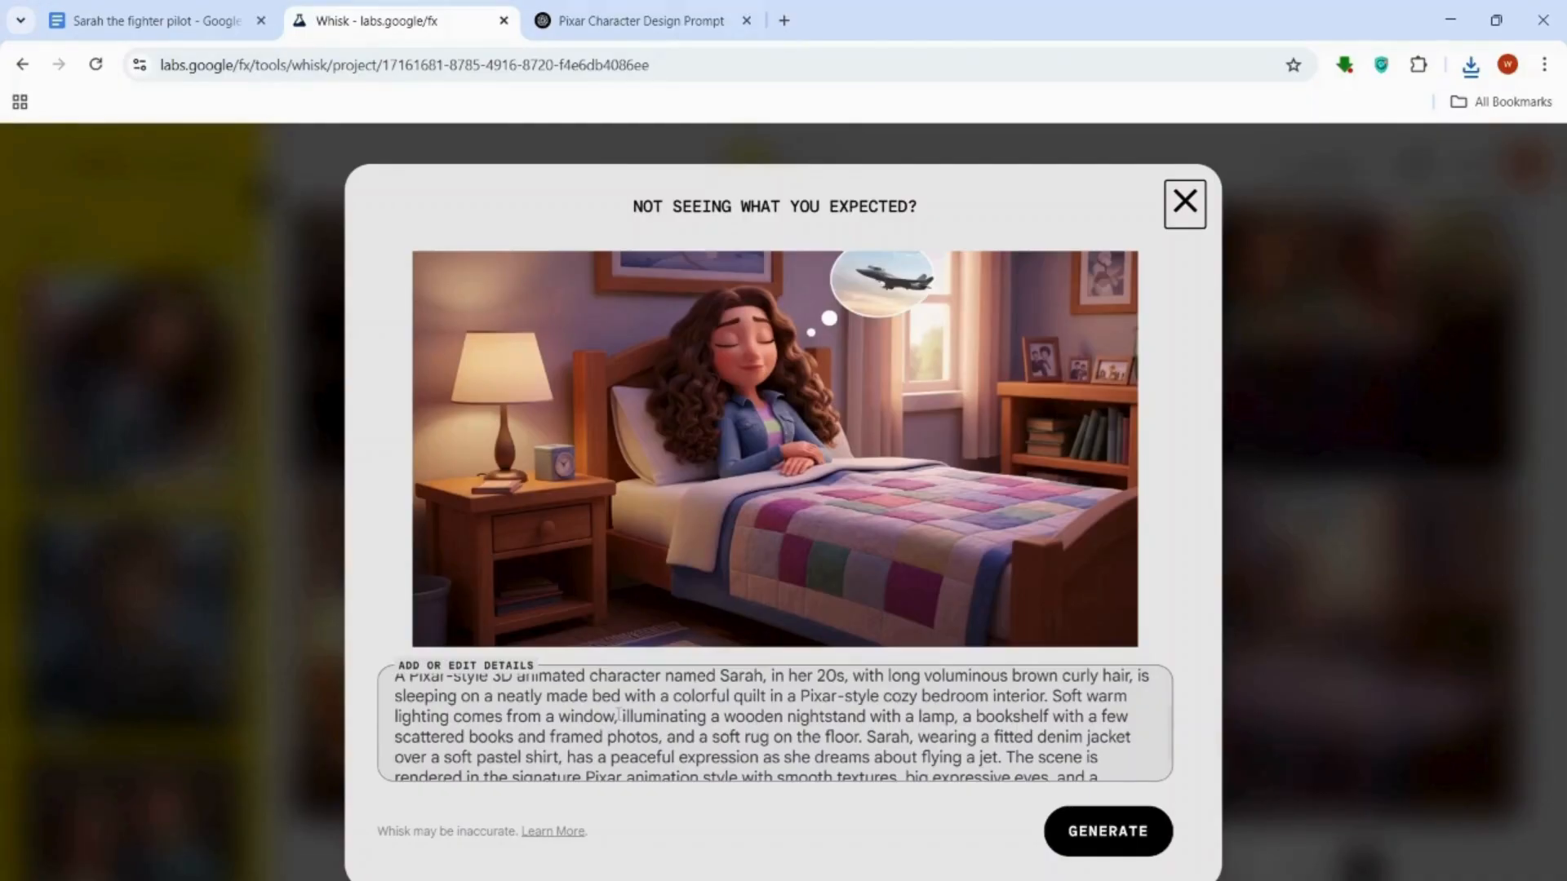
pyautogui.click(619, 716)
pyautogui.press('BackSpace')
pyautogui.press('BackSpace')
pyautogui.press('BackSpace')
pyautogui.press('BackSpace')
pyautogui.press('BackSpace')
pyautogui.press('BackSpace')
pyautogui.press('BackSpace')
pyautogui.press('BackSpace')
pyautogui.press('BackSpace')
pyautogui.press('BackSpace')
pyautogui.press('BackSpace')
pyautogui.press('BackSpace')
pyautogui.press('BackSpace')
pyautogui.press('BackSpace')
pyautogui.press('BackSpace')
pyautogui.press('BackSpace')
pyautogui.press('BackSpace')
pyautogui.press('BackSpace')
pyautogui.press('BackSpace')
pyautogui.press('BackSpace')
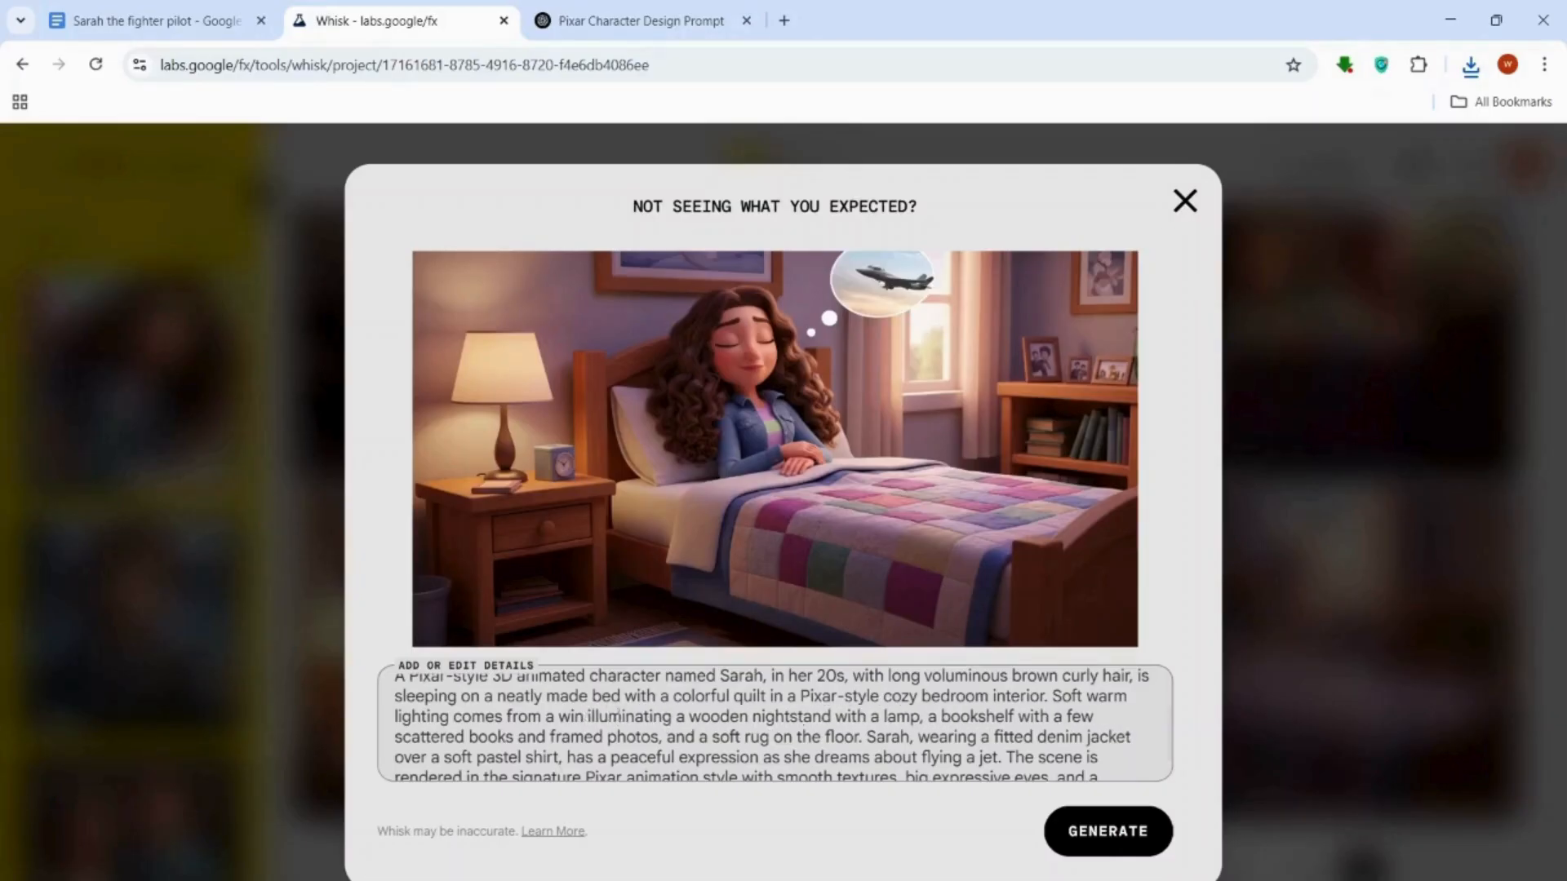
pyautogui.press('BackSpace')
pyautogui.press('BackSpace')
pyautogui.press('BackSpace')
pyautogui.press('BackSpace')
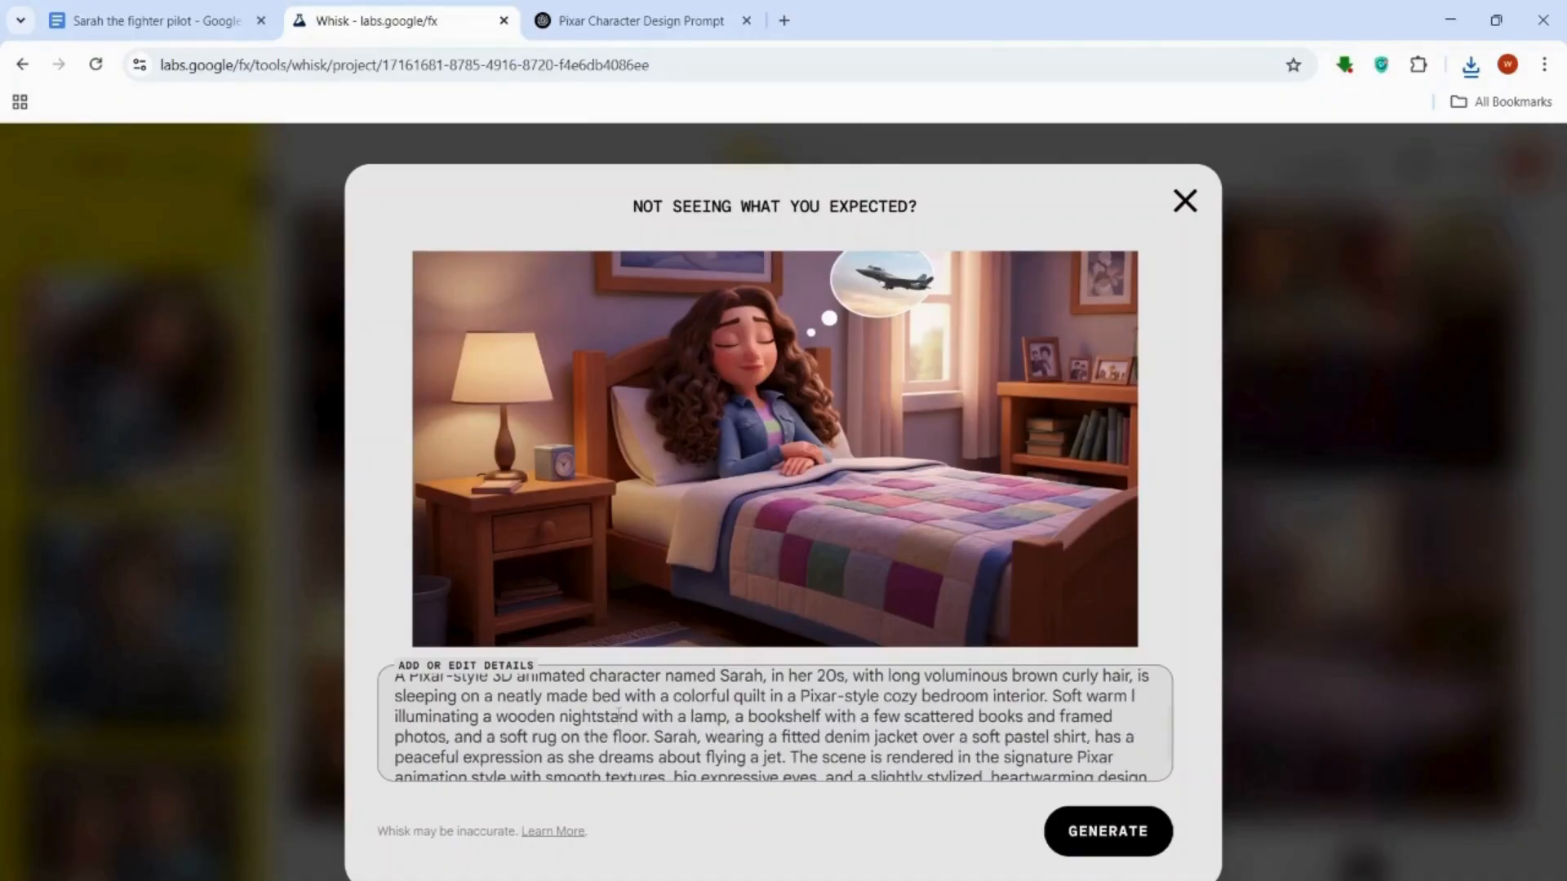
pyautogui.write('ght')
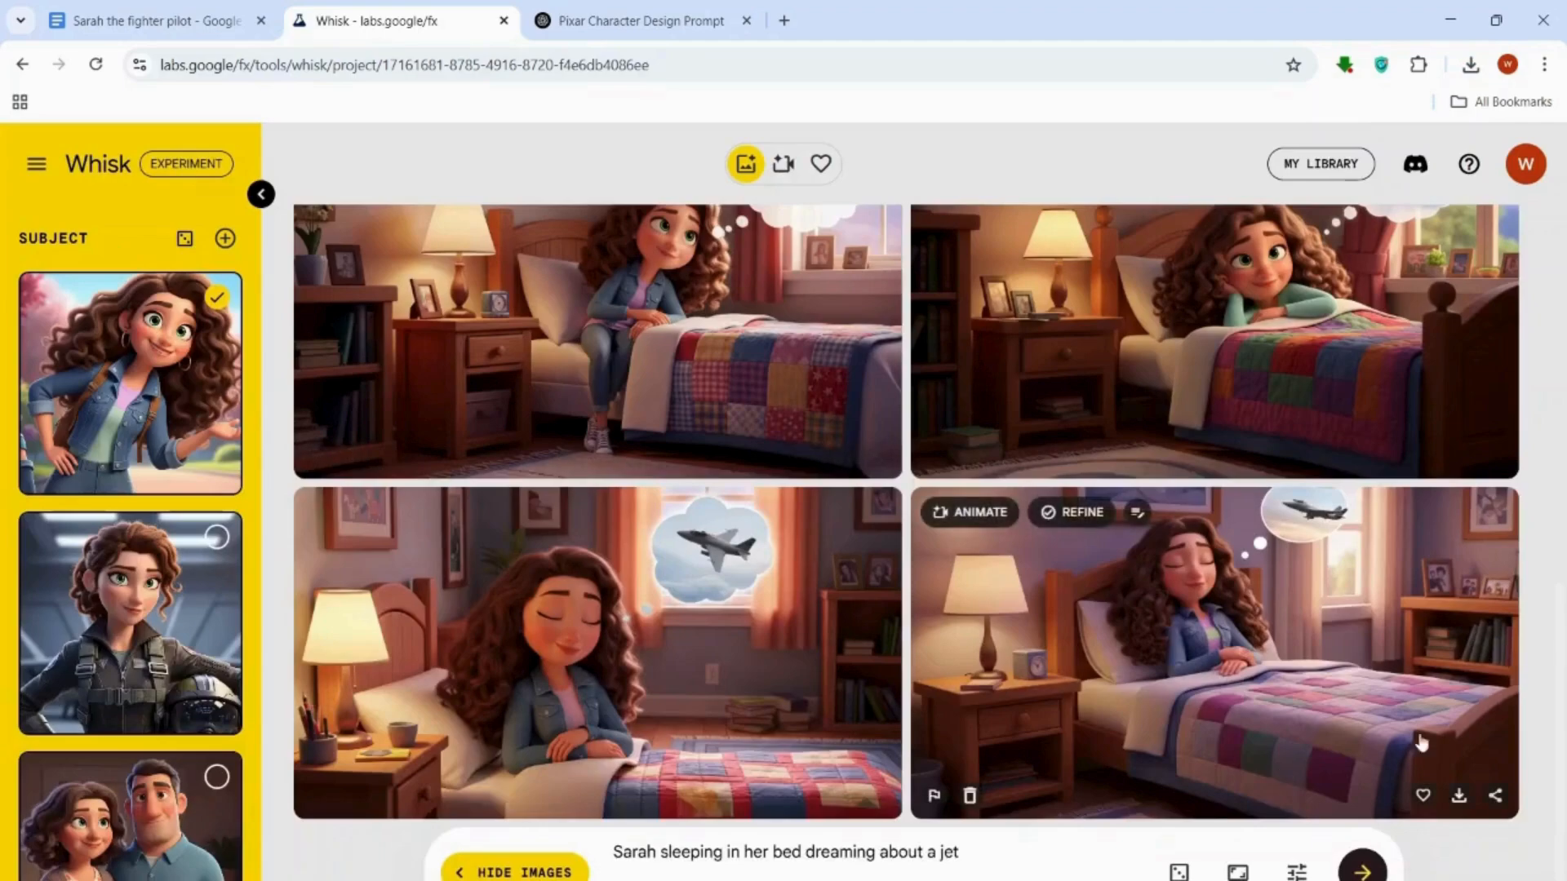
pyautogui.click(1460, 795)
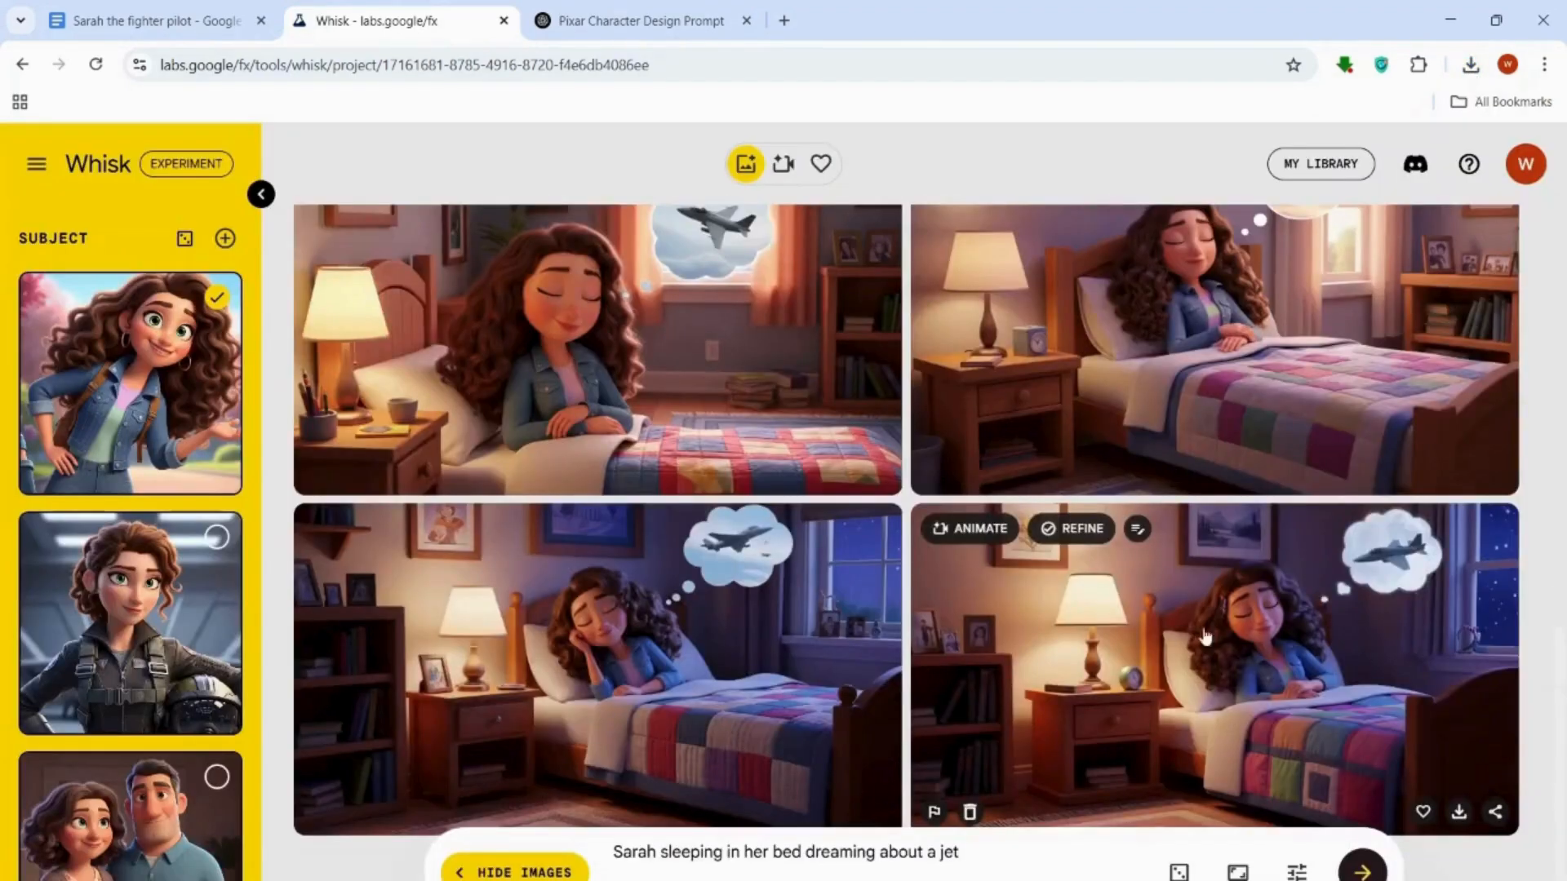
# Step: Compare the night bedroom images and download the one where Sarah rests her head on her hand
pyautogui.scroll(-1, 1208, 685)
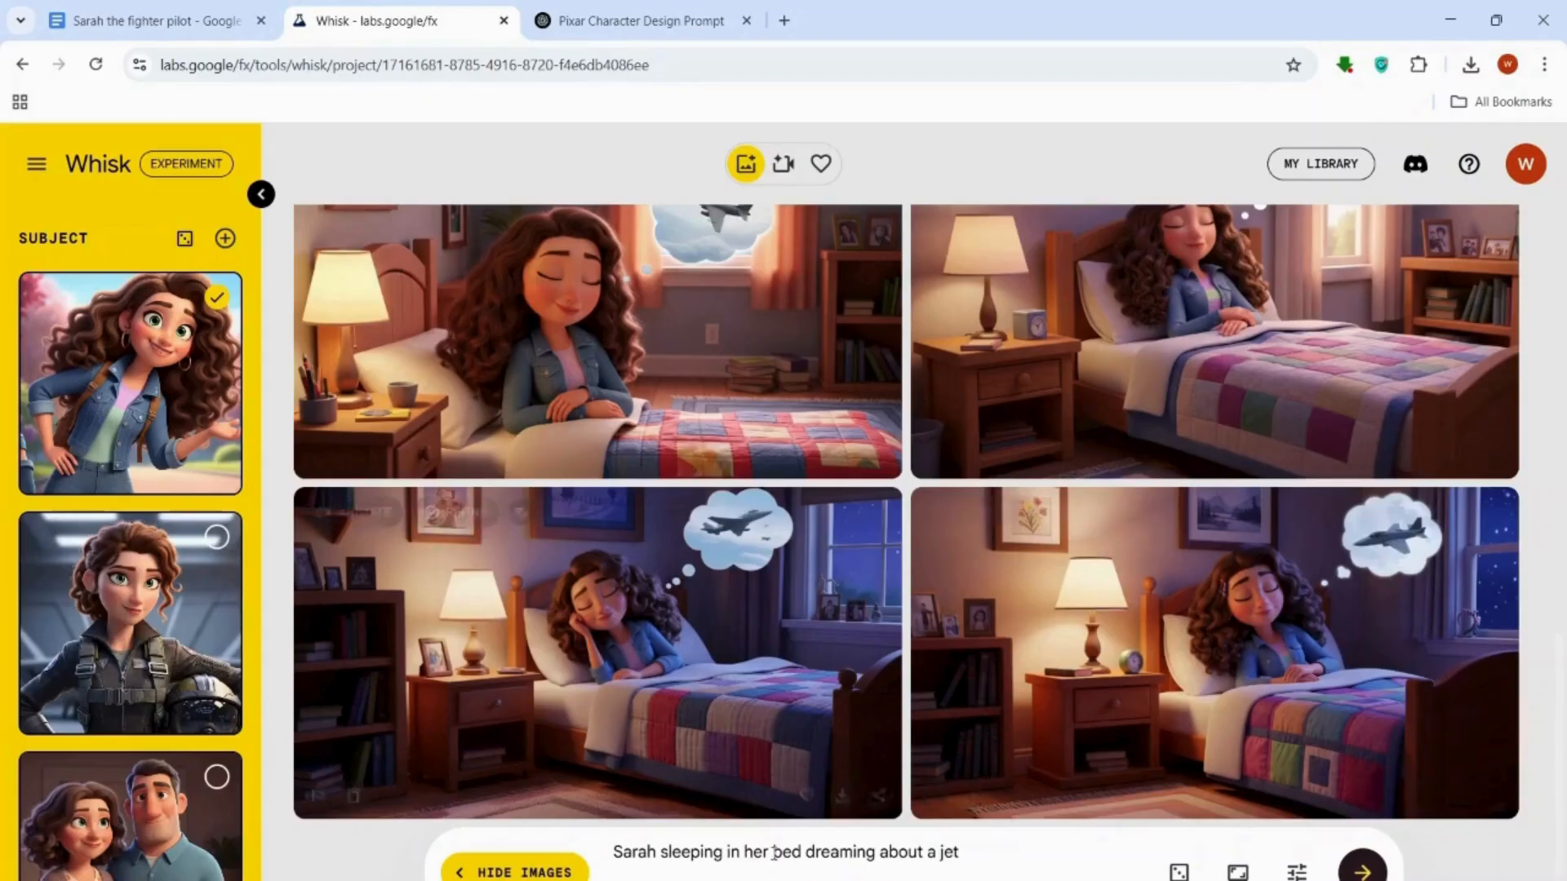
pyautogui.scroll(1, 962, 659)
pyautogui.scroll(-1, 1208, 684)
pyautogui.click(841, 795)
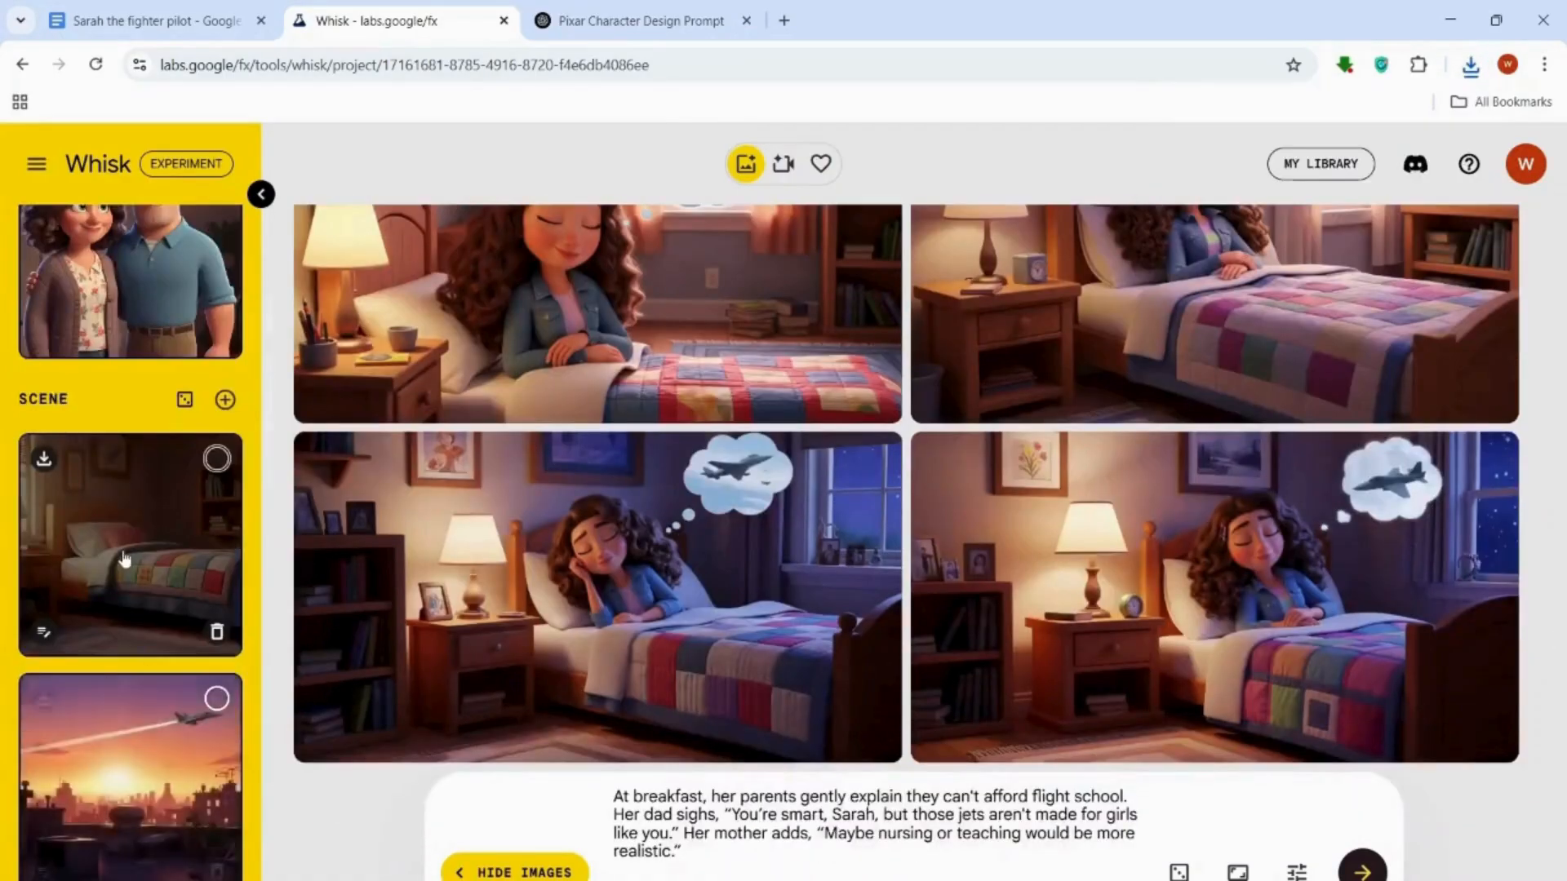
# Step: Generate the "At breakfast" story image with casual Sarah, her parents and the kitchen scene, and download the version with Sarah seated between her parents
pyautogui.scroll(6, 124, 558)
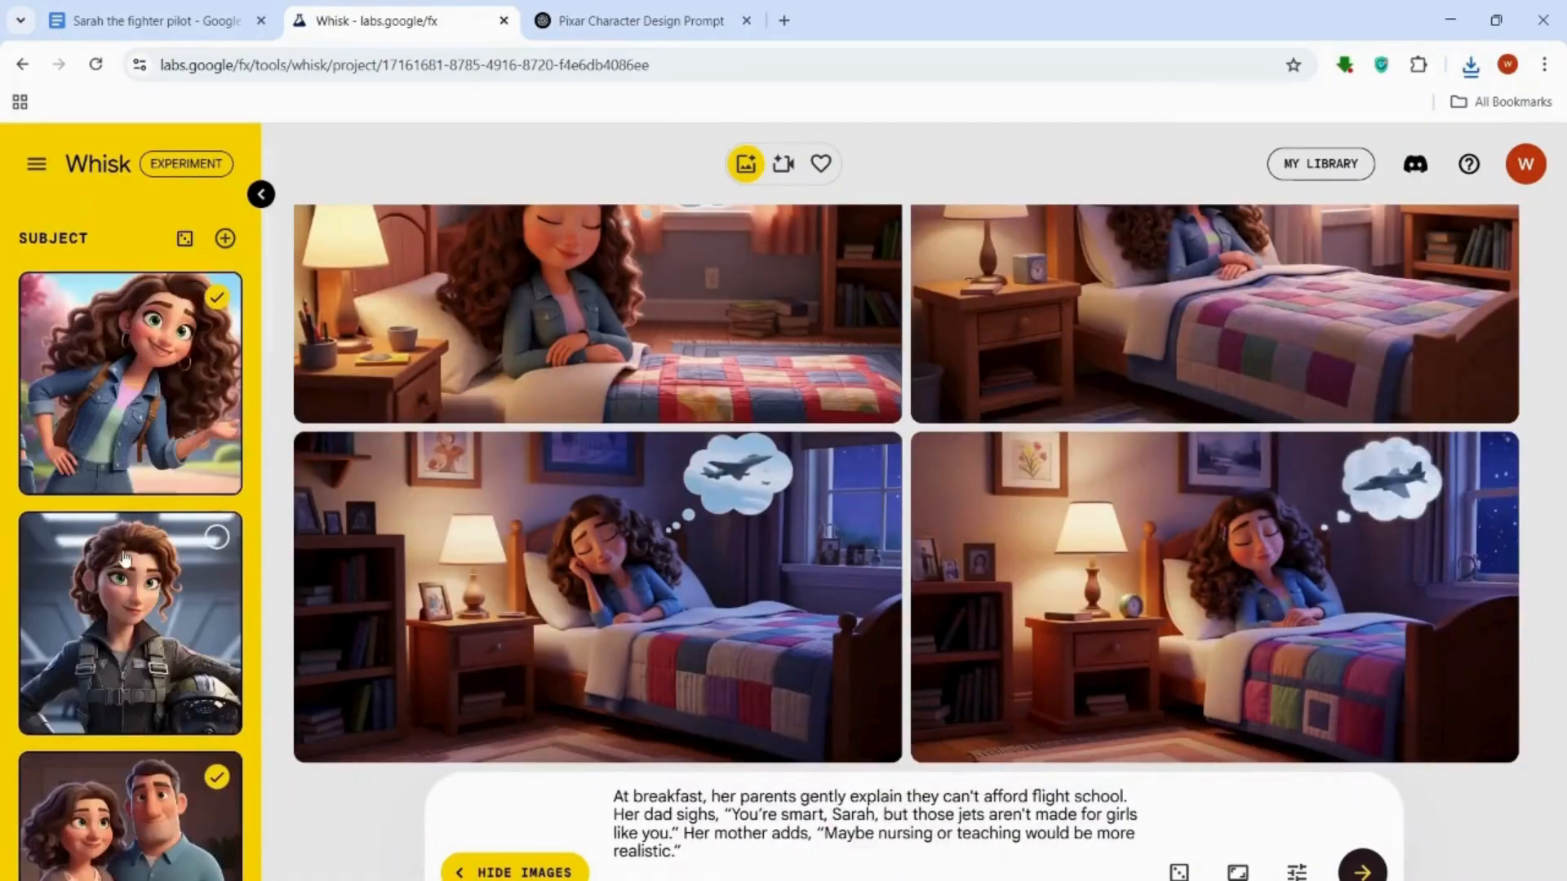
pyautogui.scroll(-6, 166, 797)
pyautogui.scroll(-15, 166, 797)
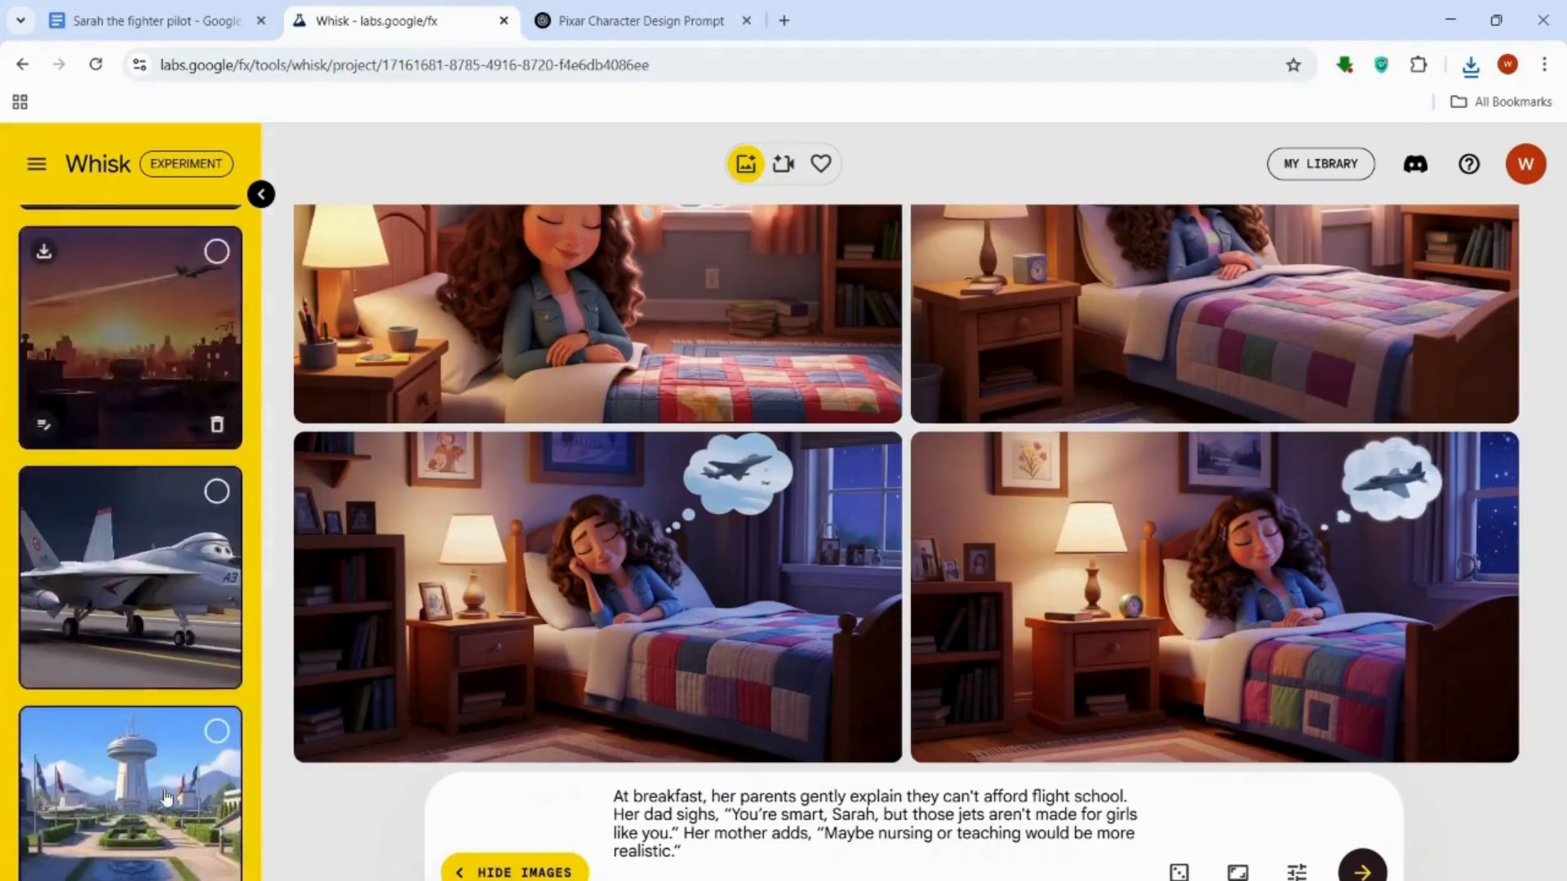
pyautogui.scroll(1, 165, 798)
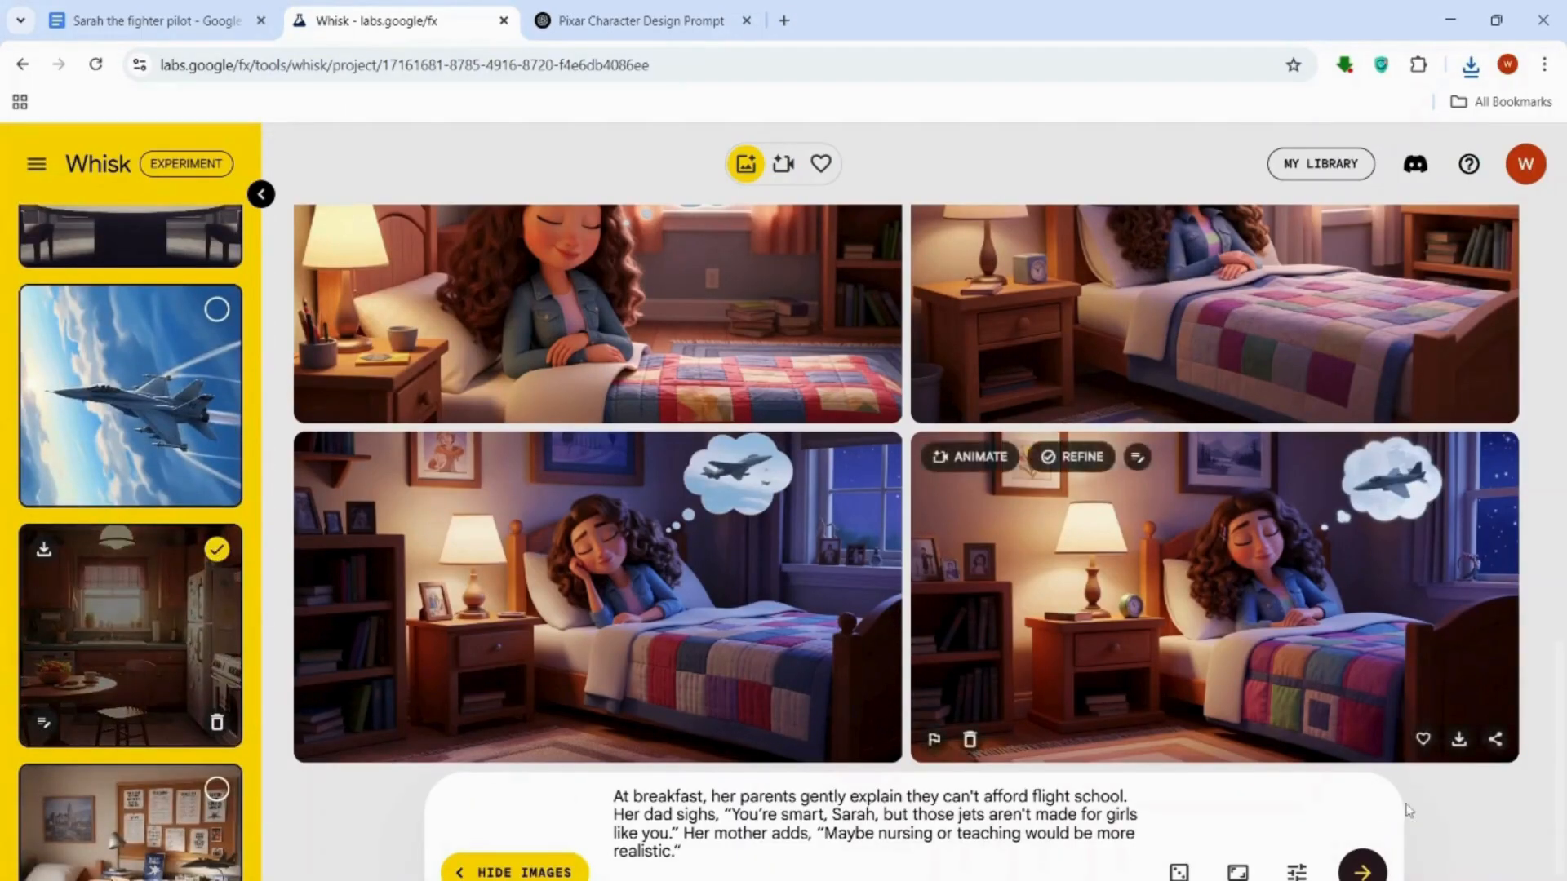
pyautogui.click(1365, 874)
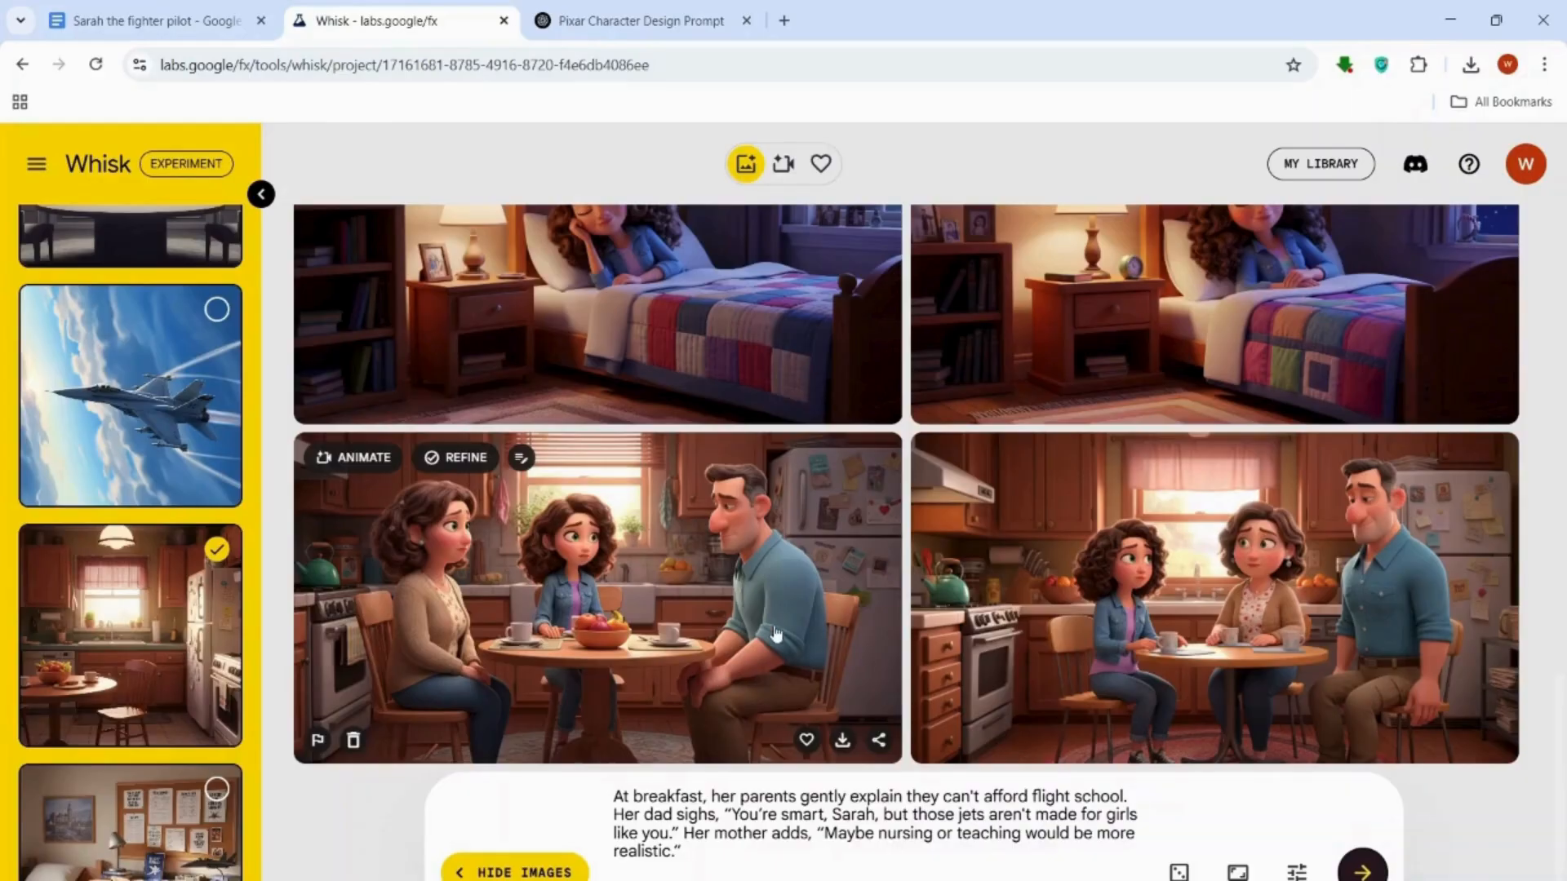
pyautogui.click(847, 743)
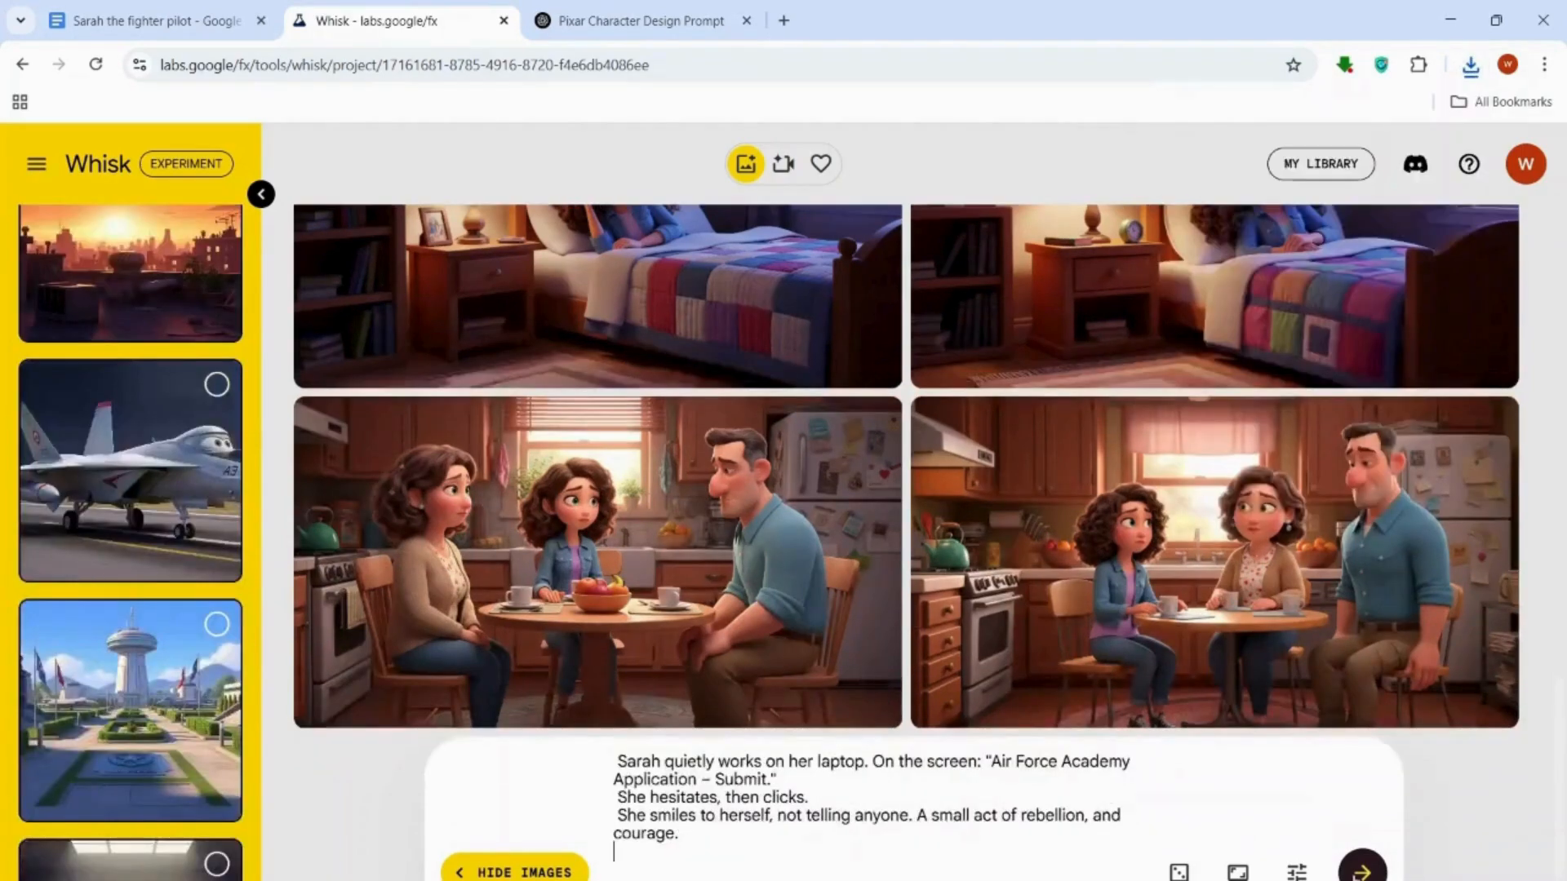
# Step: Generate the "Sarah quietly works on her laptop" story image and download the version with Sarah working at the desk
pyautogui.press('Return')
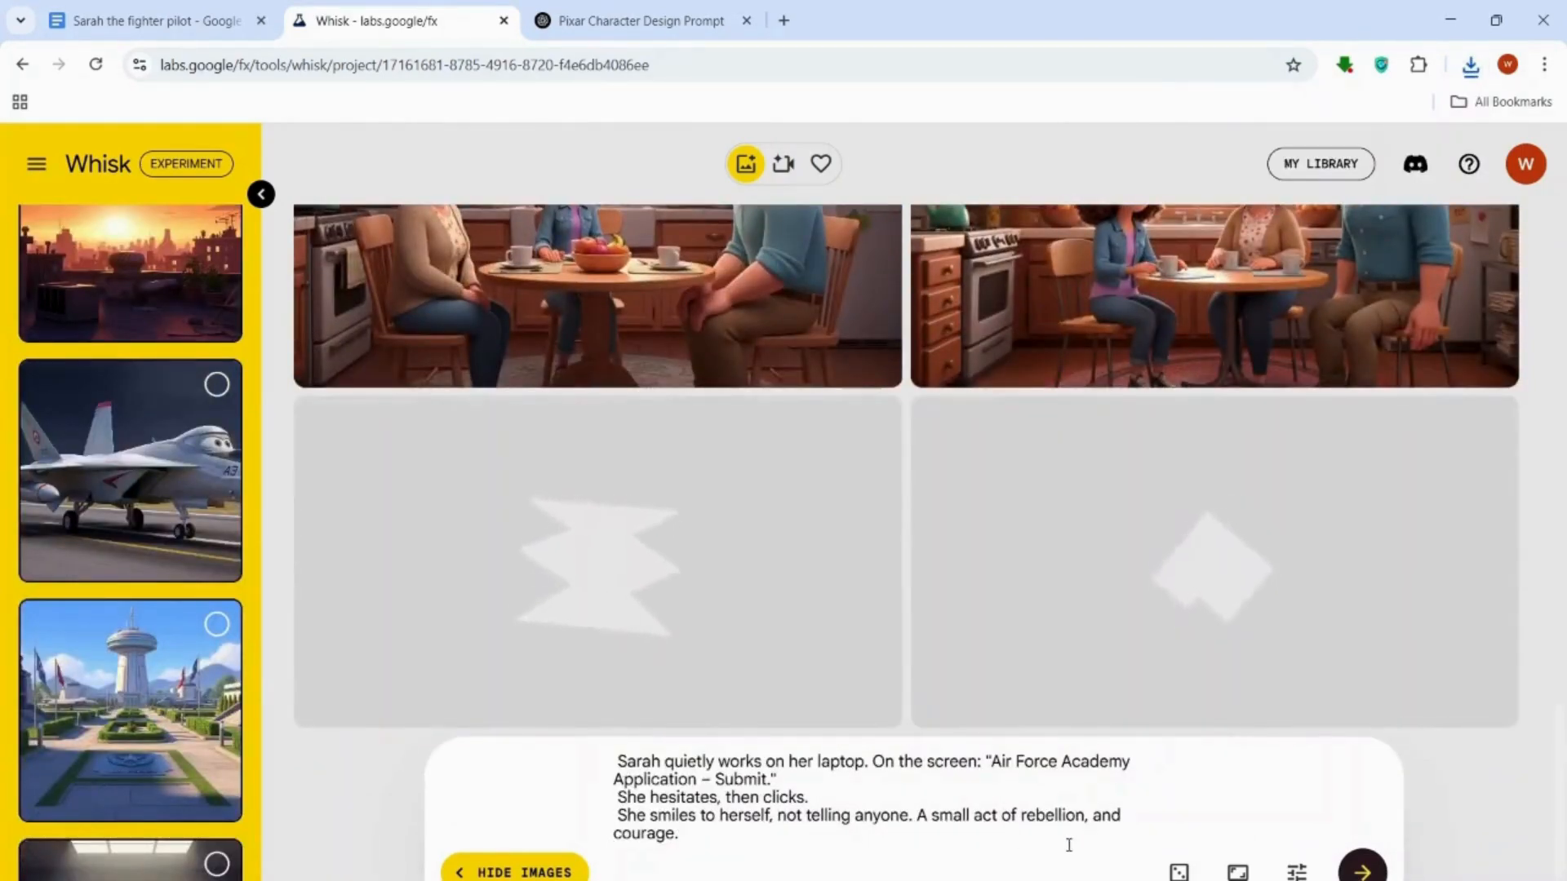
pyautogui.click(1459, 707)
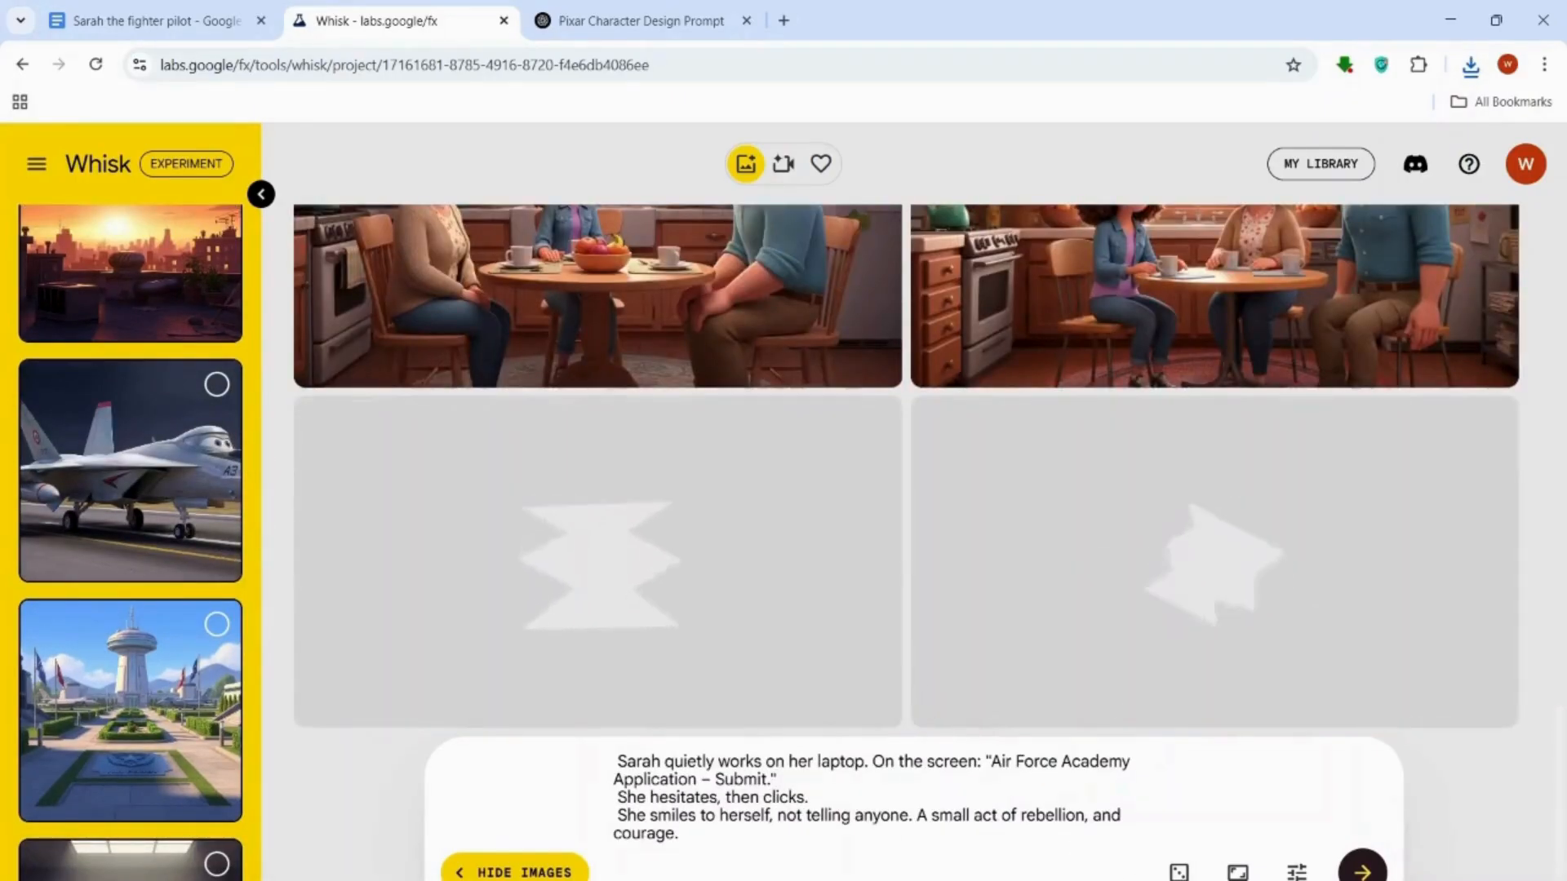
pyautogui.click(1459, 706)
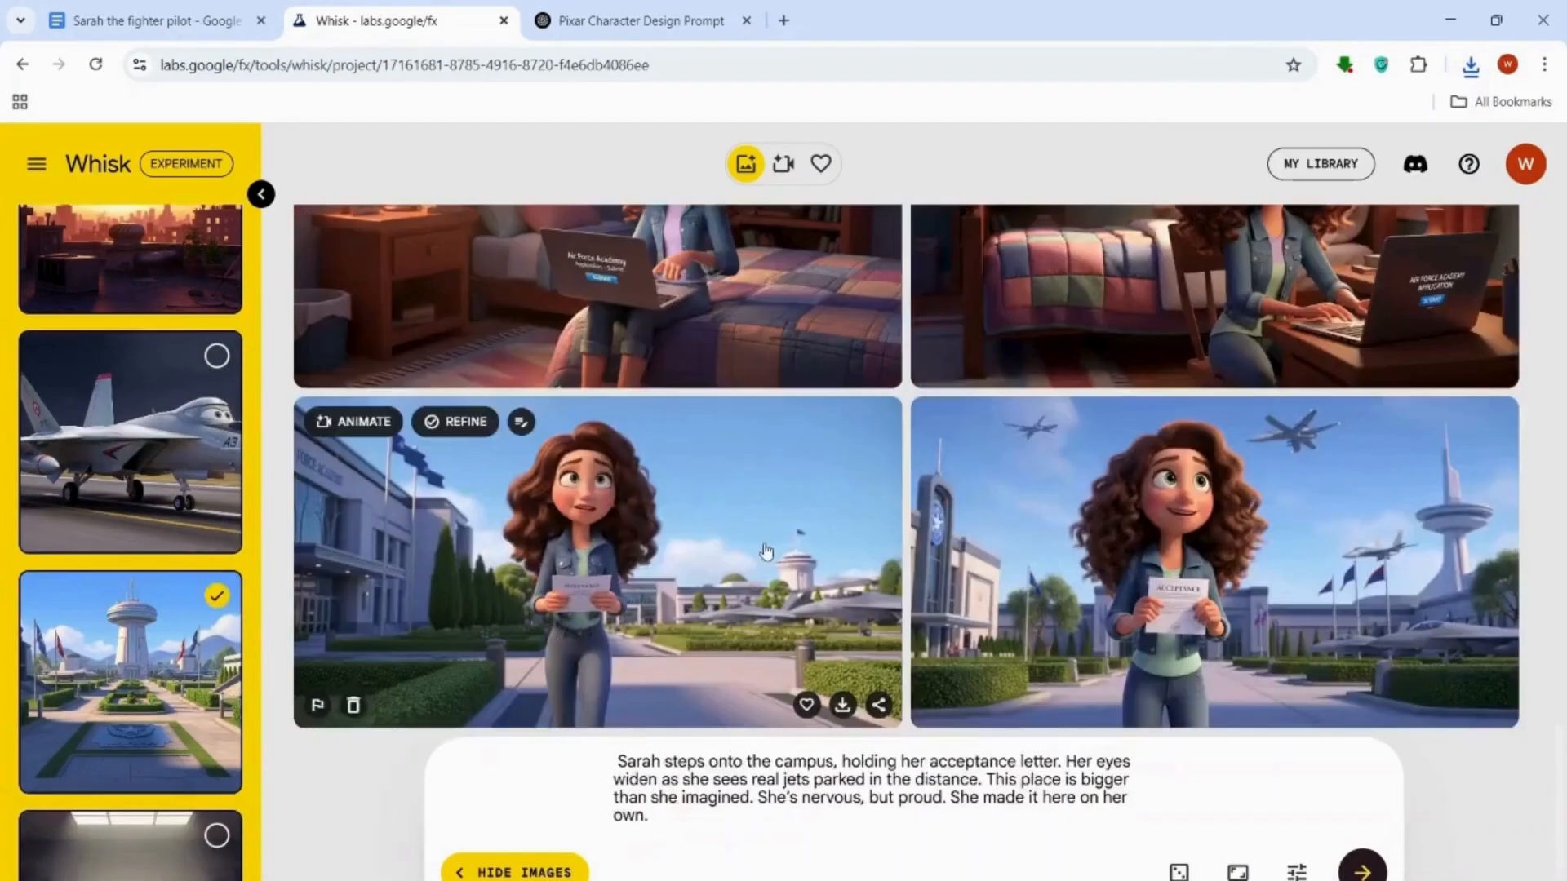